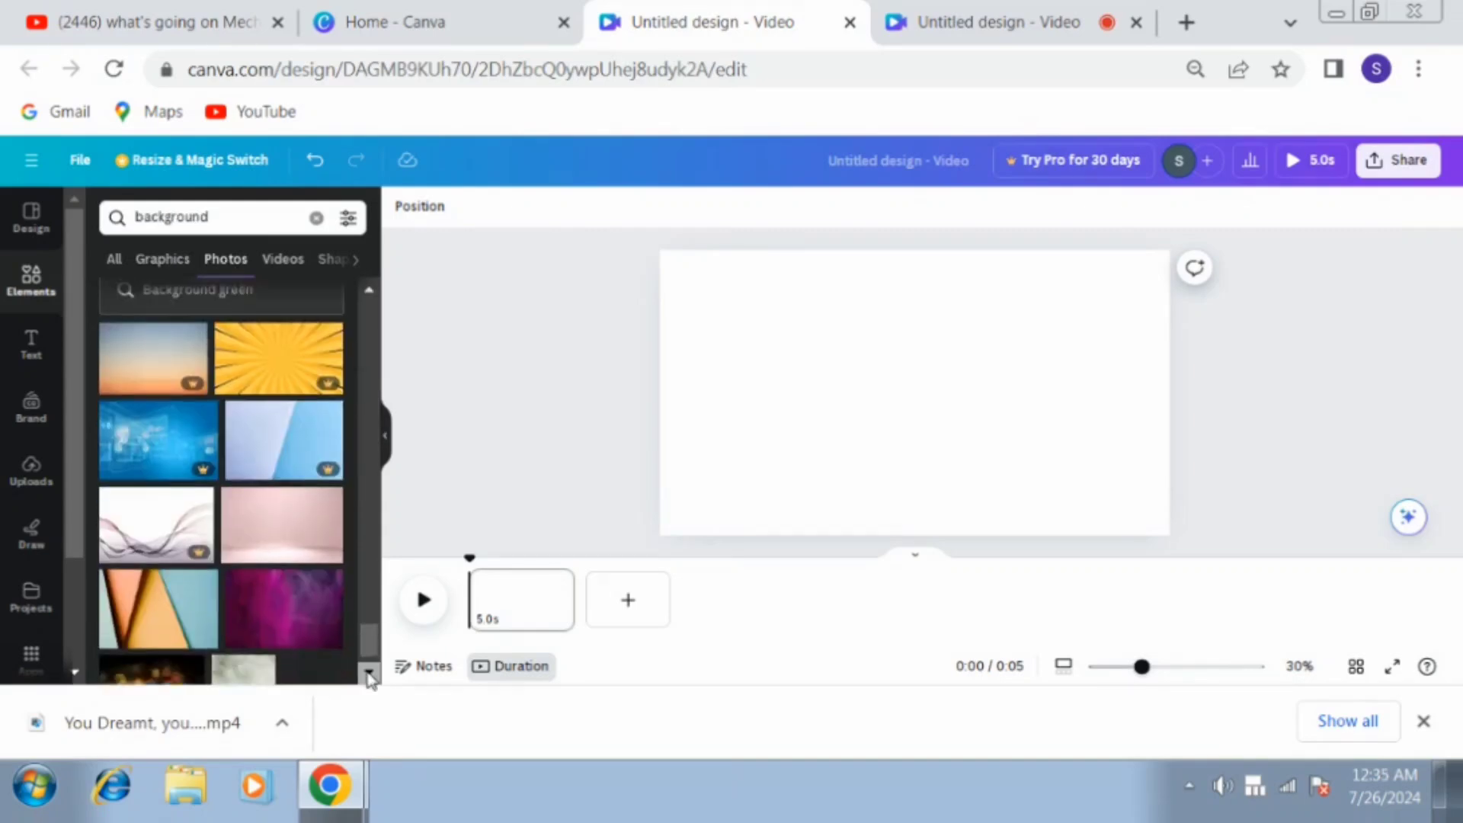
Add the plain pink studio backdrop photo from the background results and set it as the page background.
{"action": "left_click", "coordinate": [369, 673]}
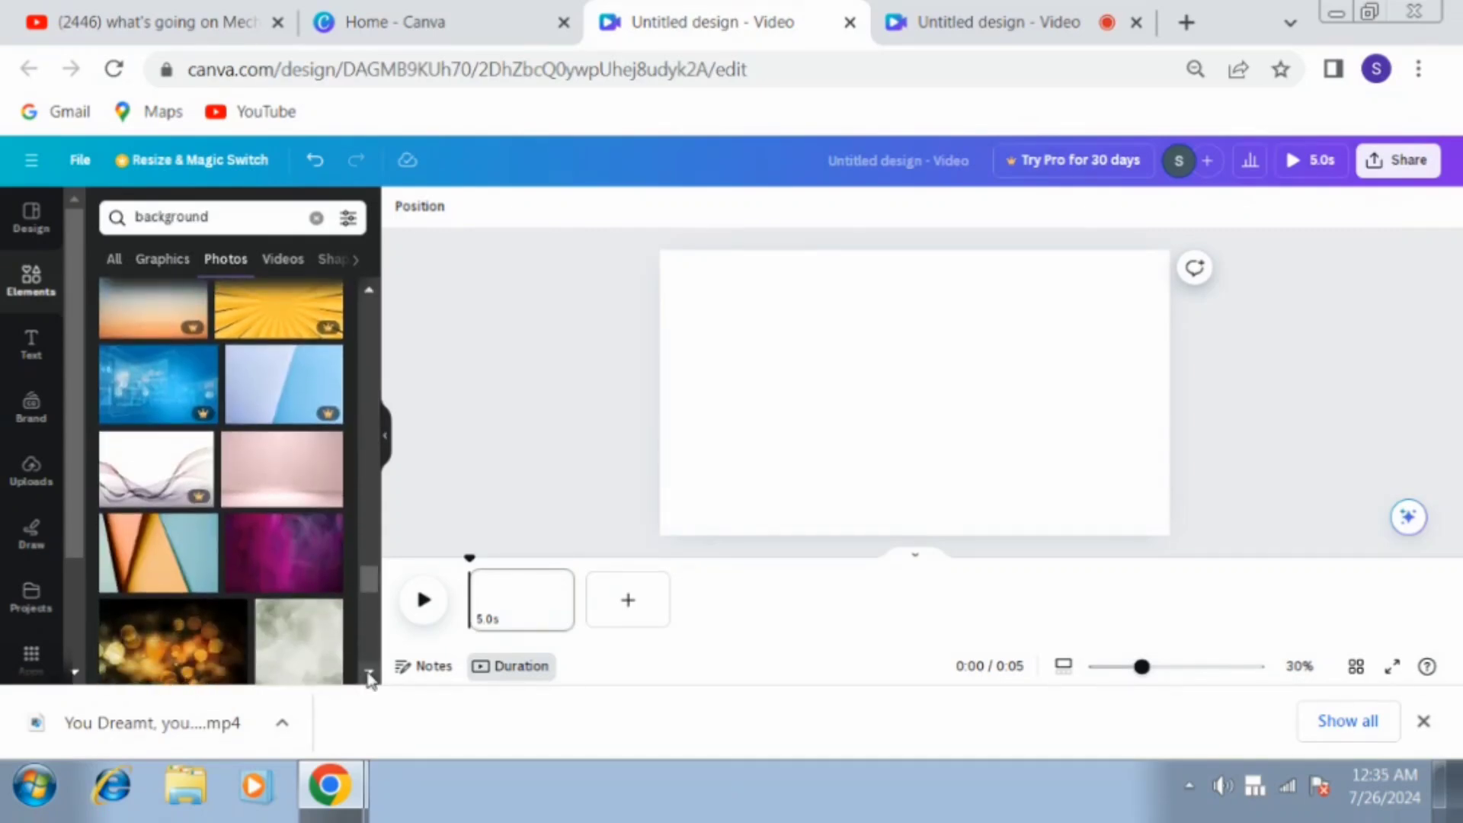
{"action": "left_click", "coordinate": [305, 465]}
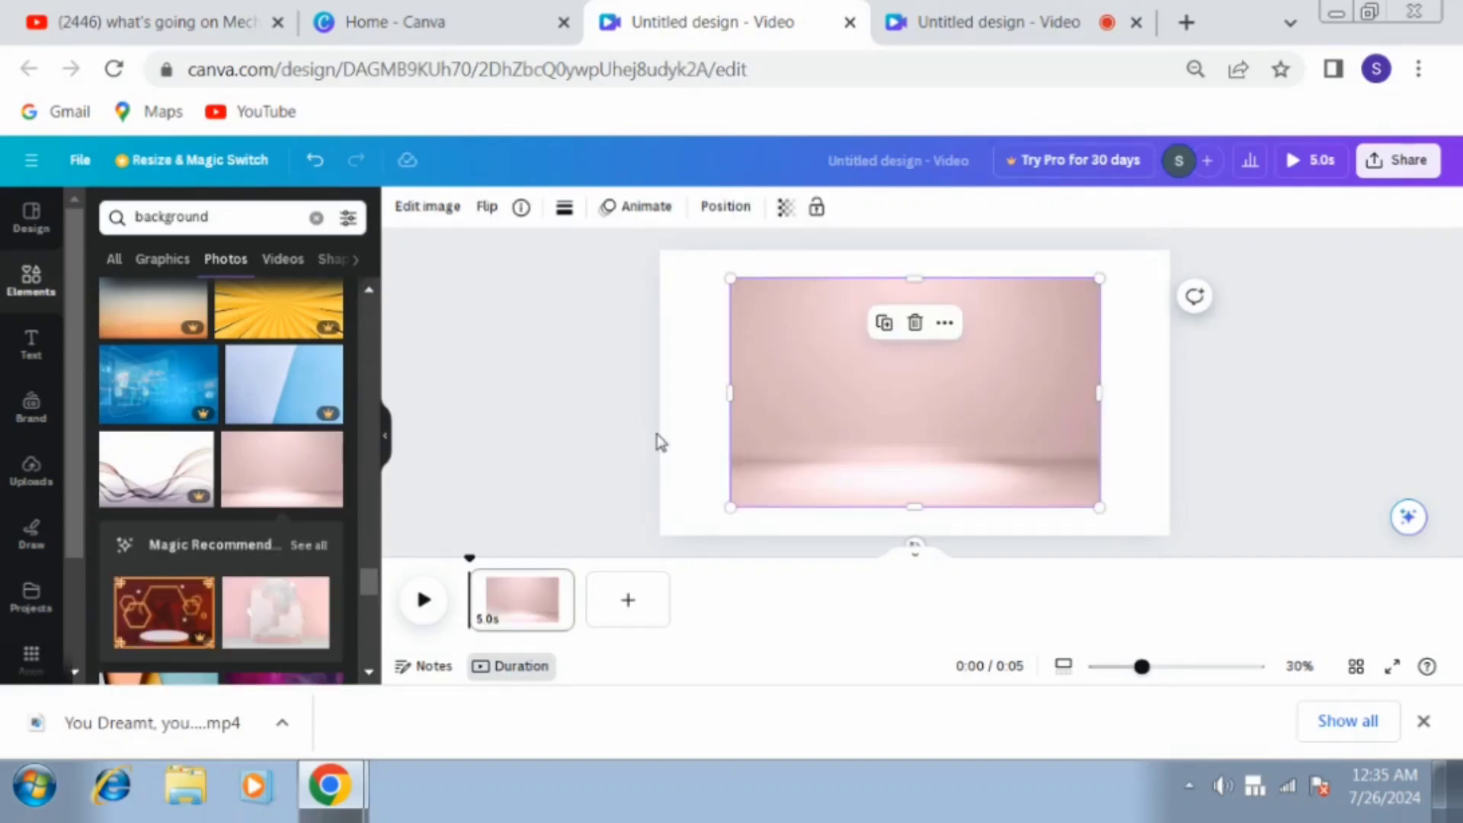
{"action": "right_click", "coordinate": [823, 438]}
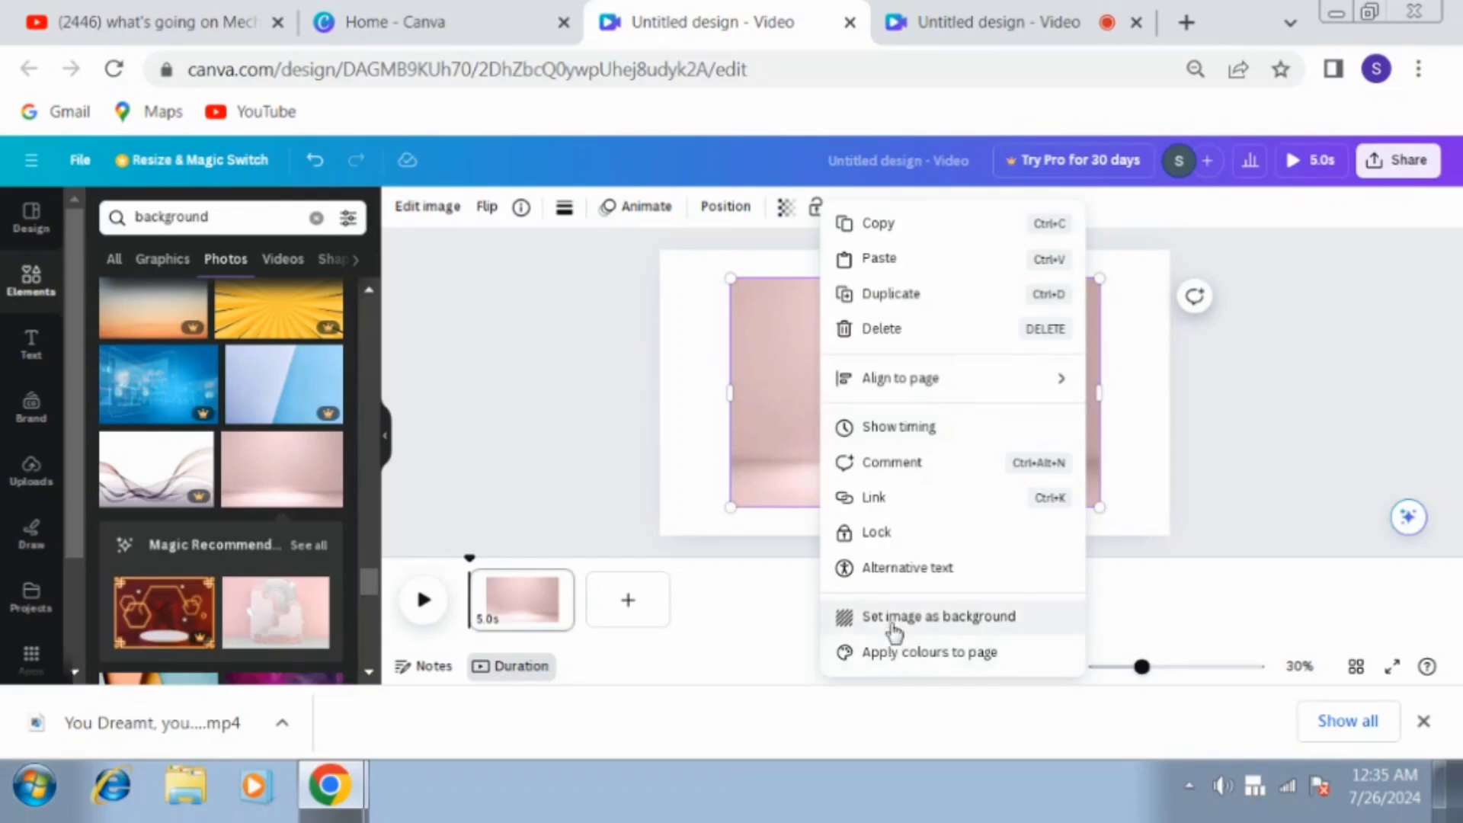
{"action": "left_click", "coordinate": [893, 621]}
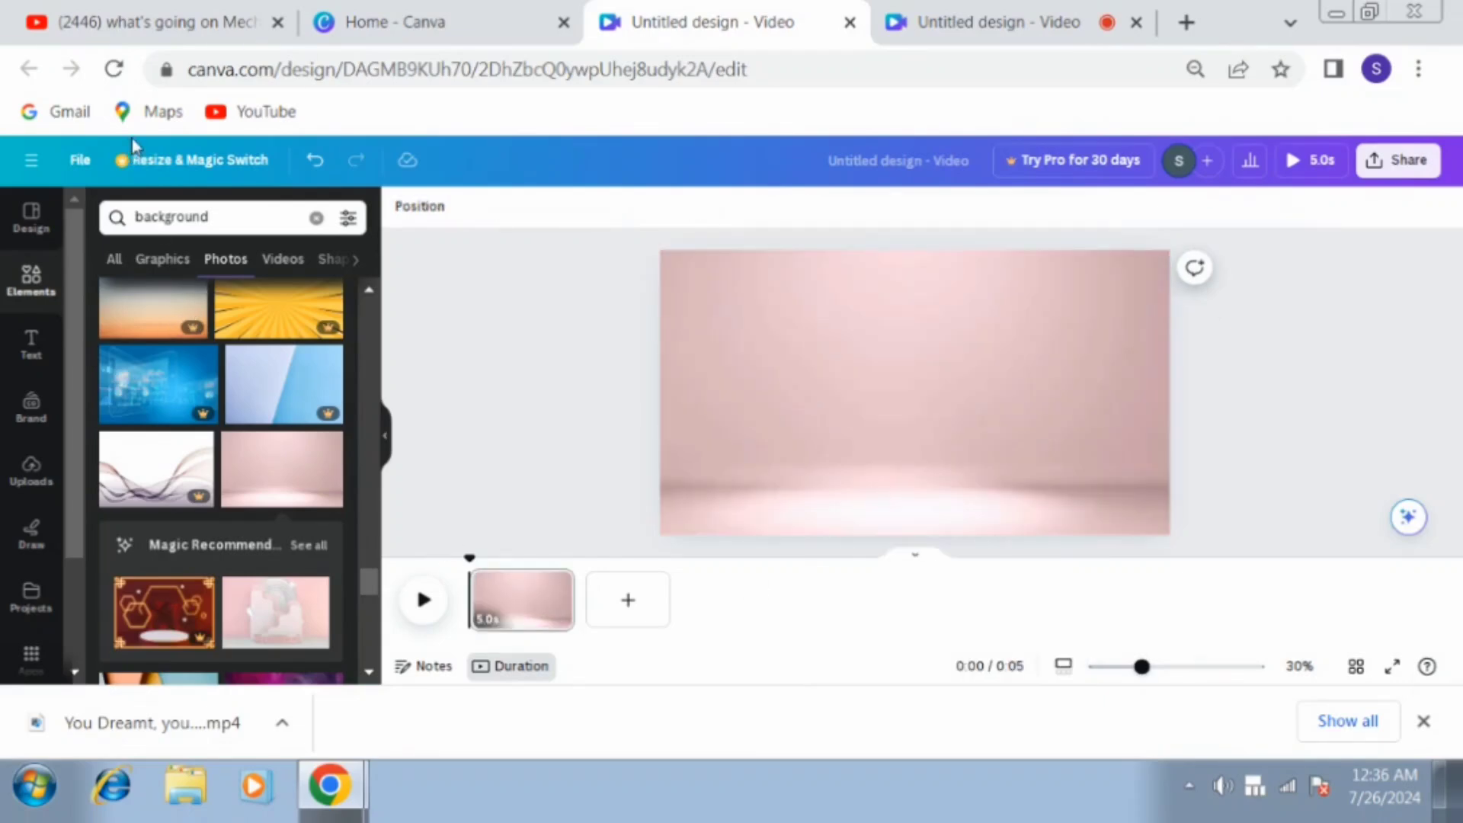
Replace the background search with the recent search "graduation" and limit the results to graphics.
{"action": "left_click", "coordinate": [225, 218]}
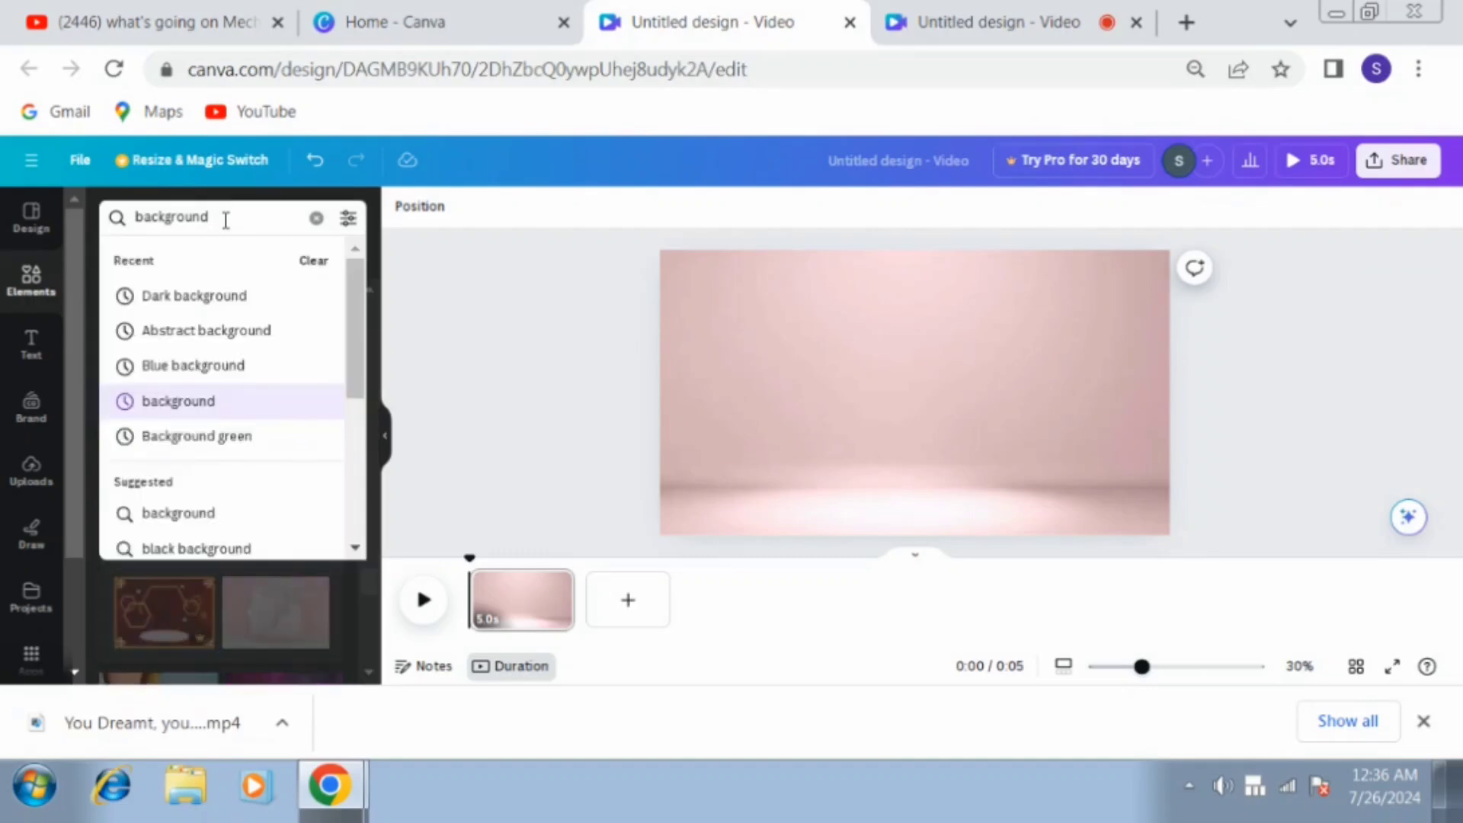
{"action": "key", "text": "BackSpace"}
{"action": "key", "text": "BackSpace"}
{"action": "key", "text": "BackSpace"}
{"action": "key", "text": "BackSpace"}
{"action": "key", "text": "BackSpace"}
{"action": "key", "text": "BackSpace"}
{"action": "key", "text": "BackSpace"}
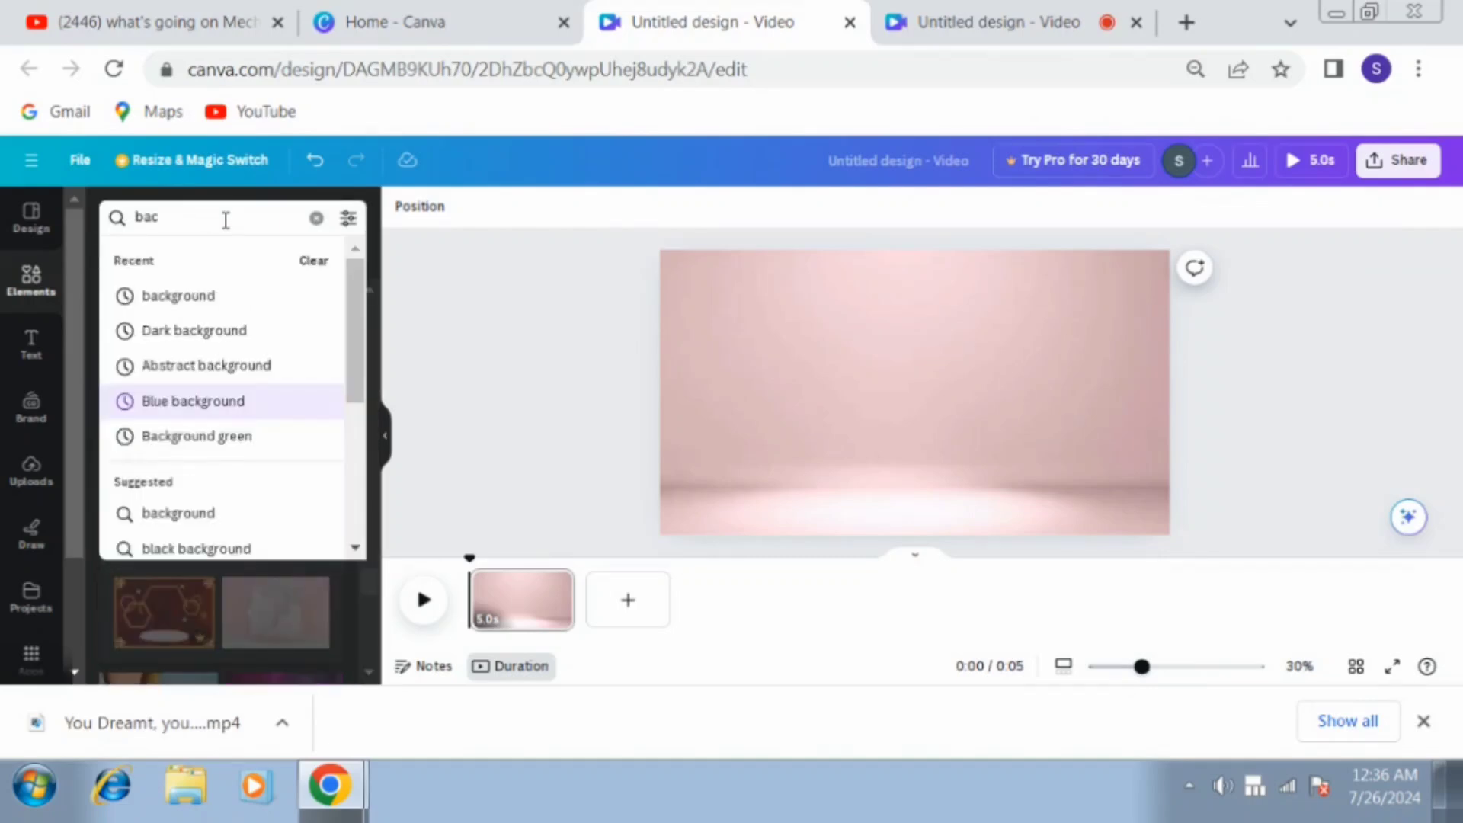
{"action": "key", "text": "BackSpace"}
{"action": "key", "text": "BackSpace"}
{"action": "key", "text": "BackSpace"}
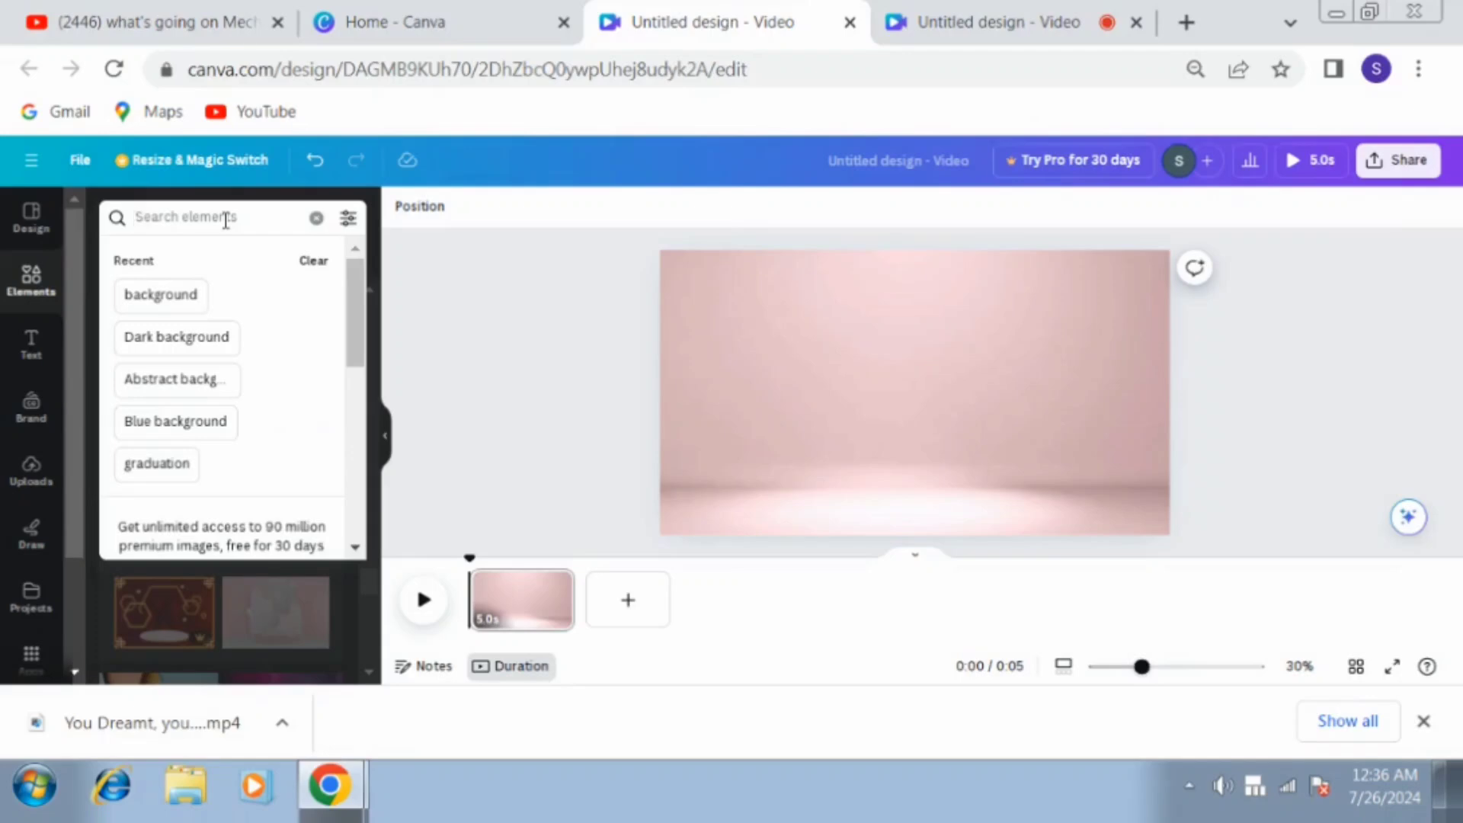
{"action": "left_click", "coordinate": [140, 466]}
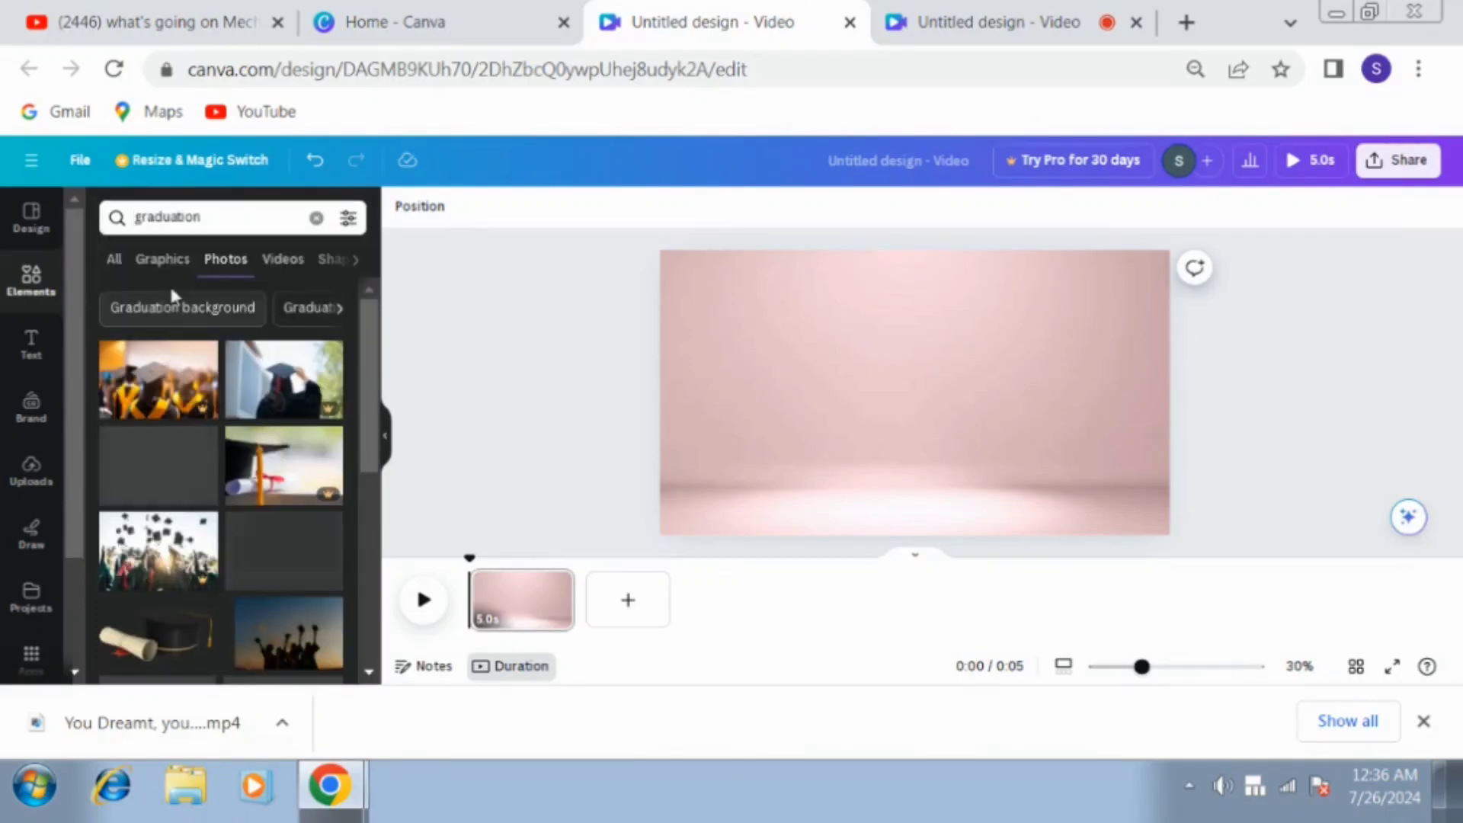
{"action": "left_click", "coordinate": [169, 263]}
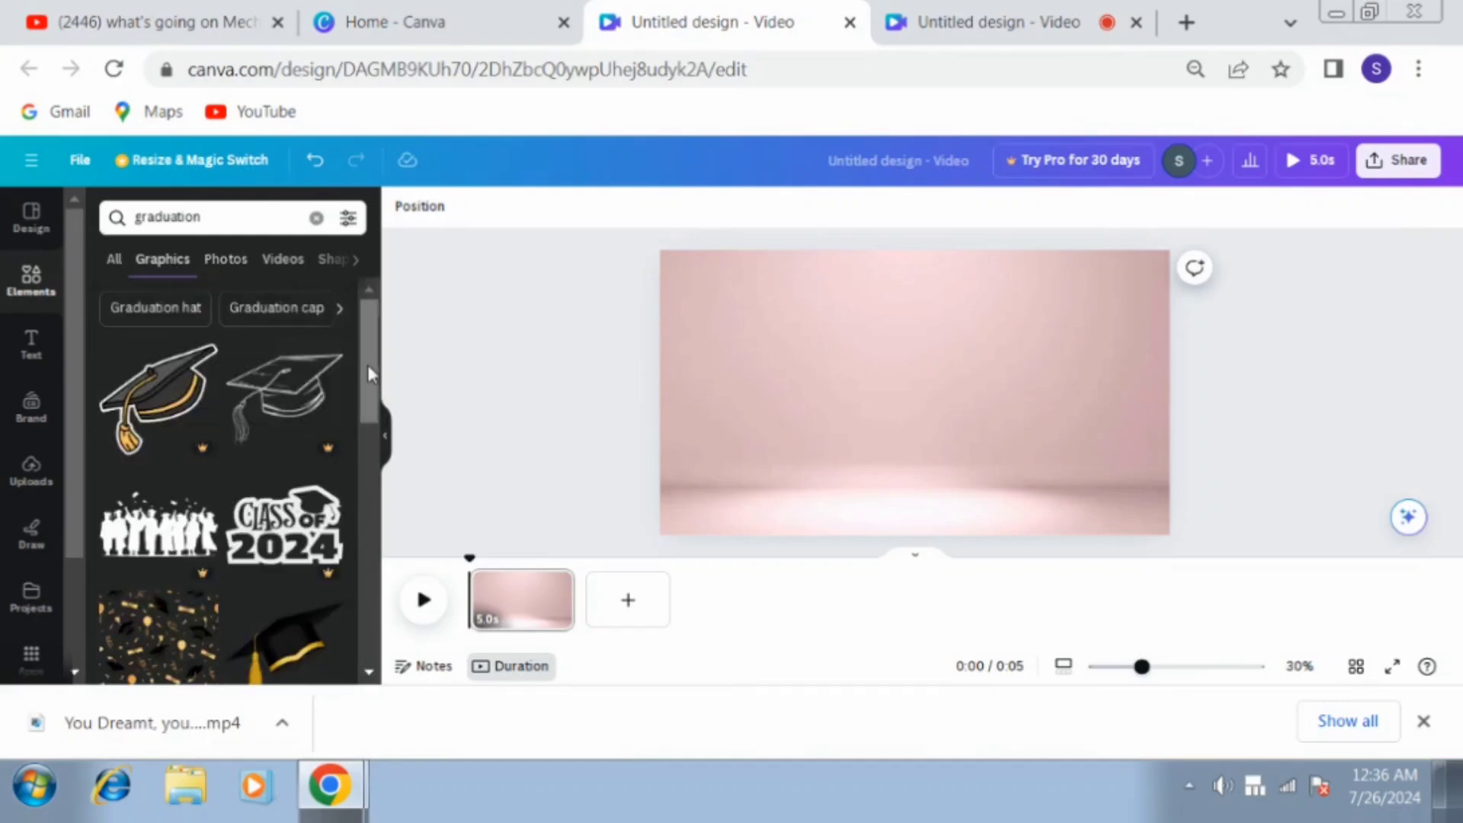
Narrow the graphics to "Graduation cap" and add the tilted black cap with the gold band and tassel.
{"action": "left_click", "coordinate": [311, 307]}
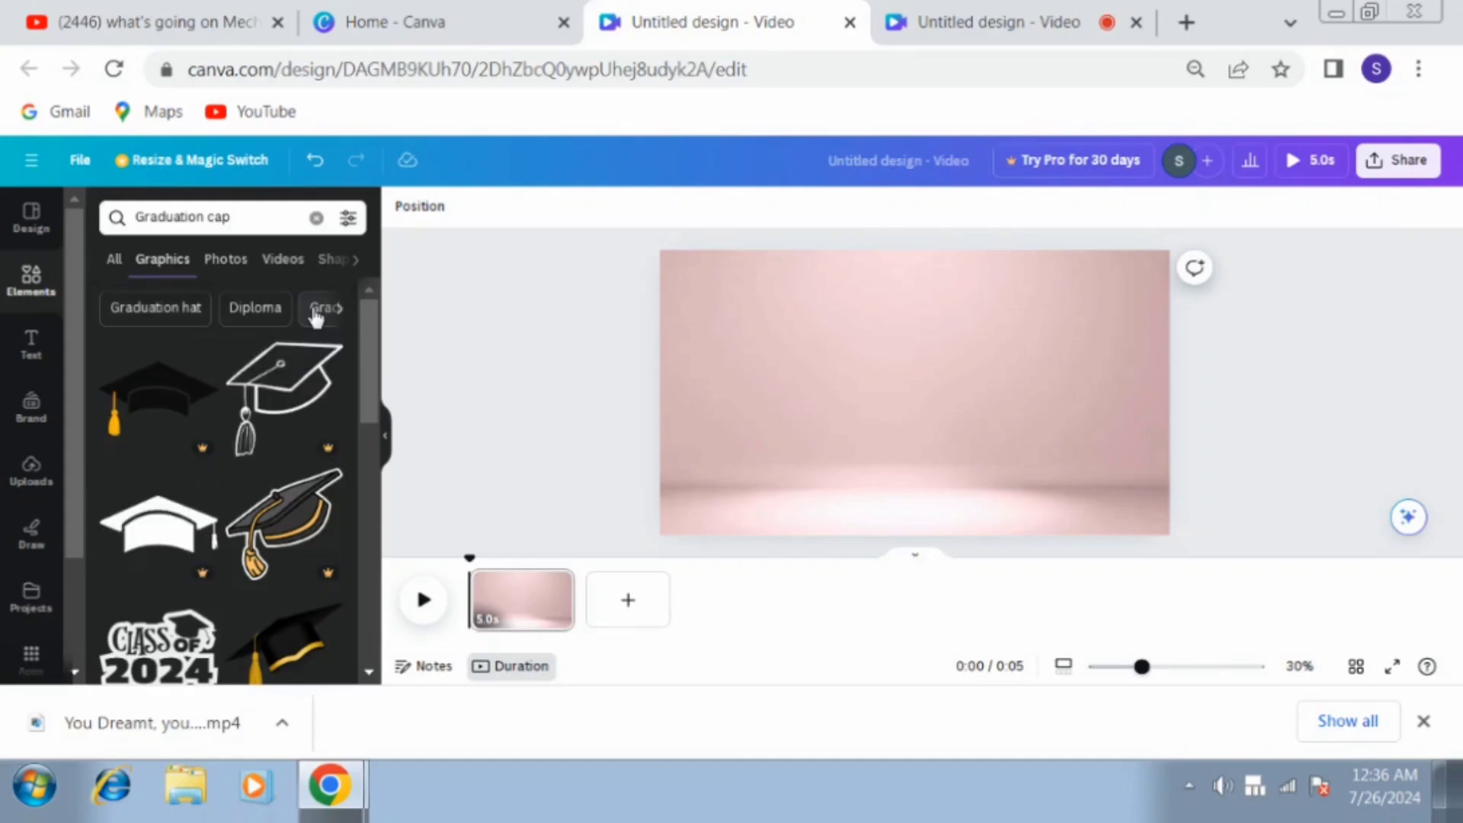
{"action": "left_click_drag", "start_coordinate": [377, 379], "coordinate": [373, 448]}
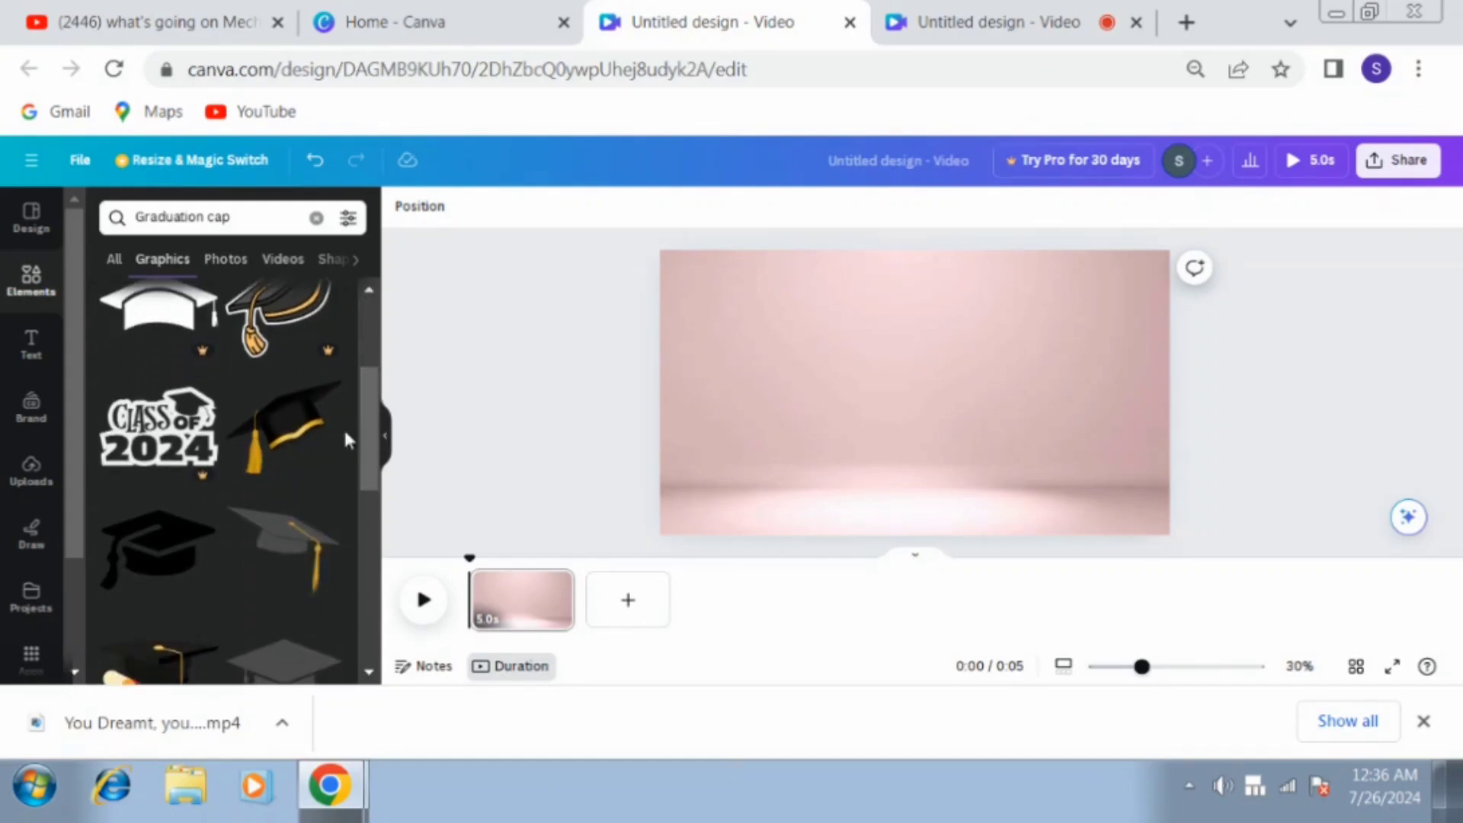
{"action": "left_click", "coordinate": [317, 432]}
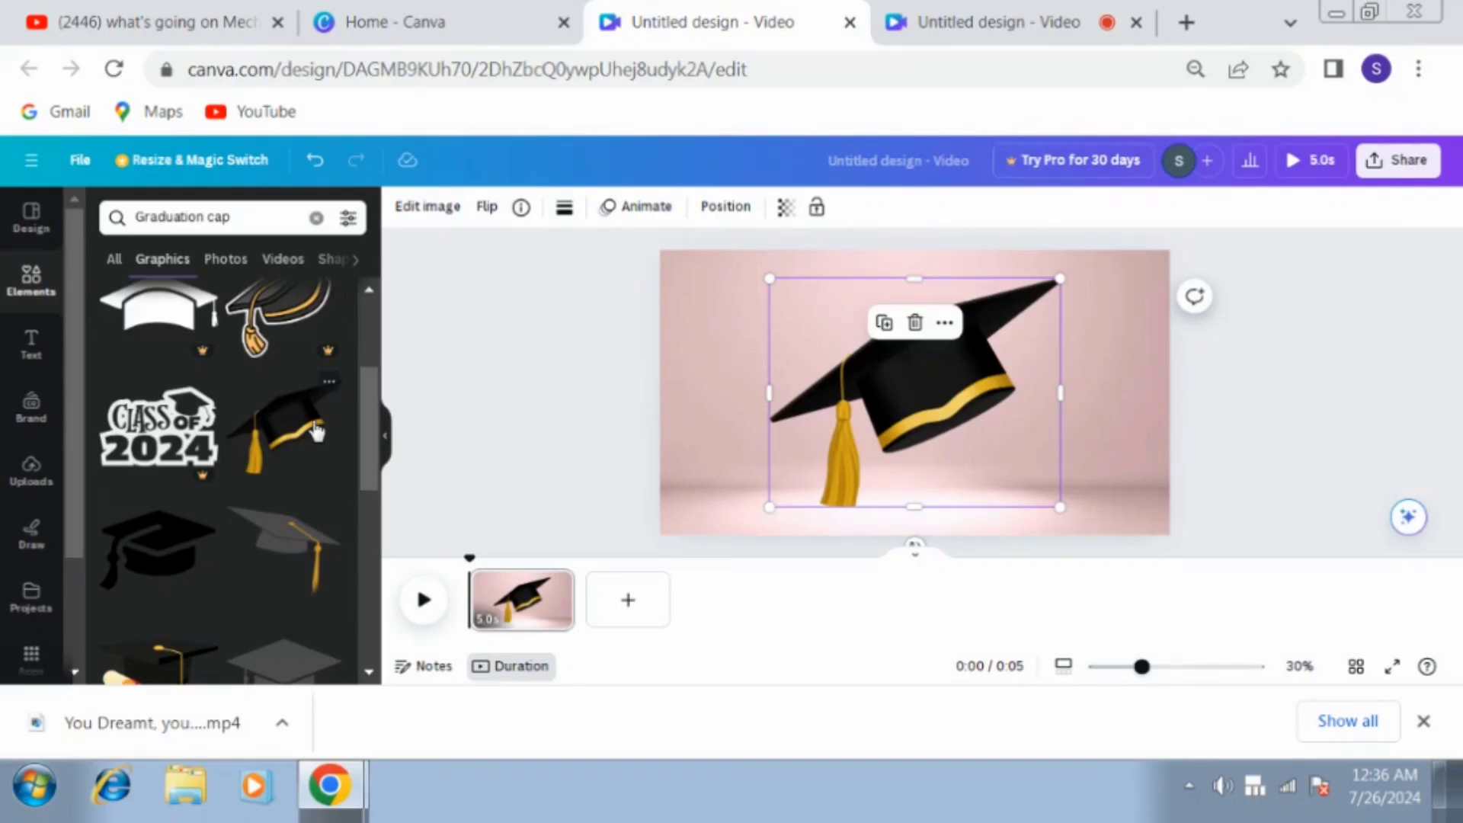
{"action": "left_click_drag", "start_coordinate": [371, 434], "coordinate": [371, 642]}
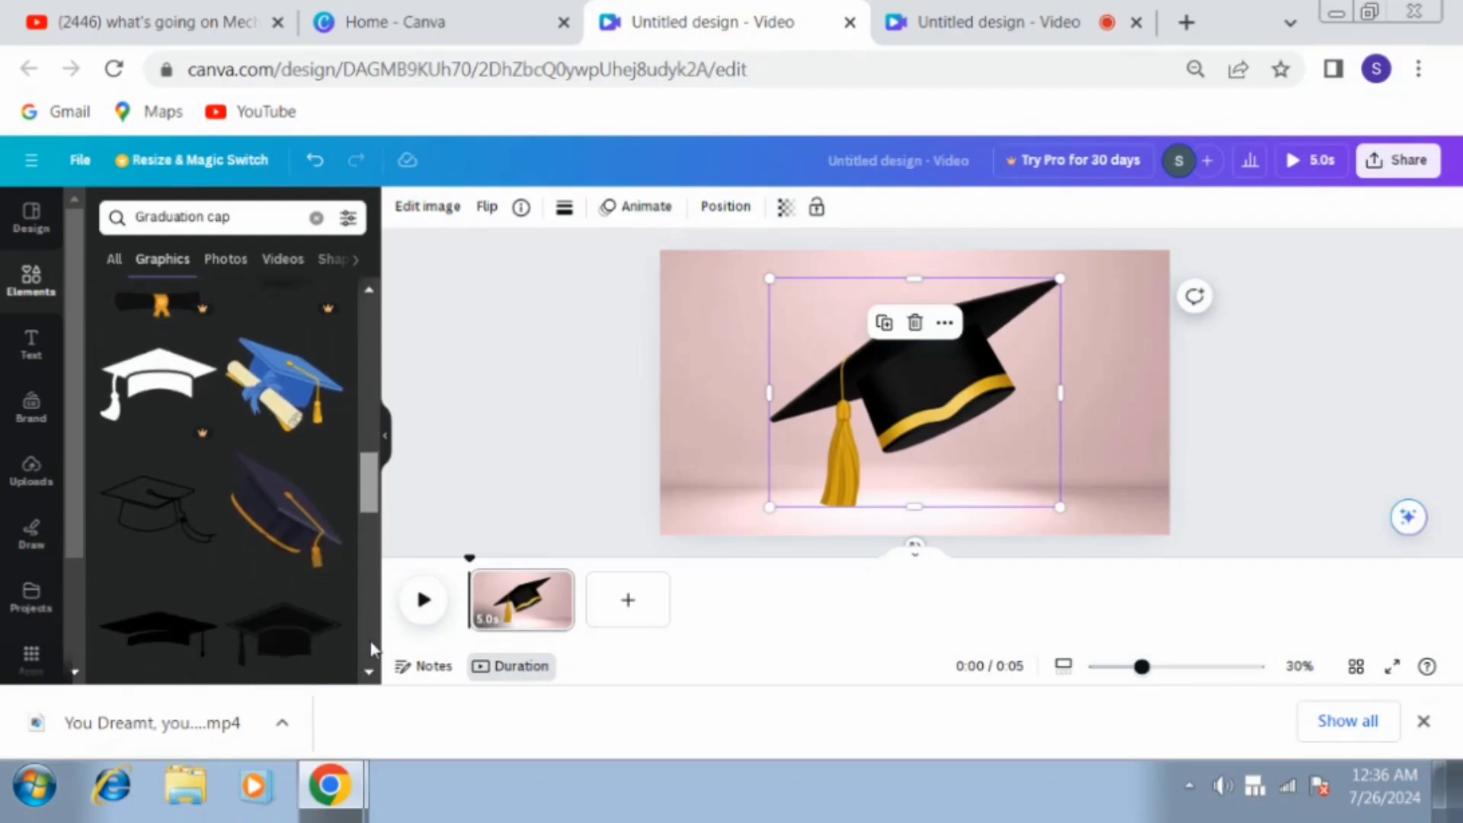
{"action": "scroll", "coordinate": [373, 648], "scroll_direction": "down", "scroll_amount": 5}
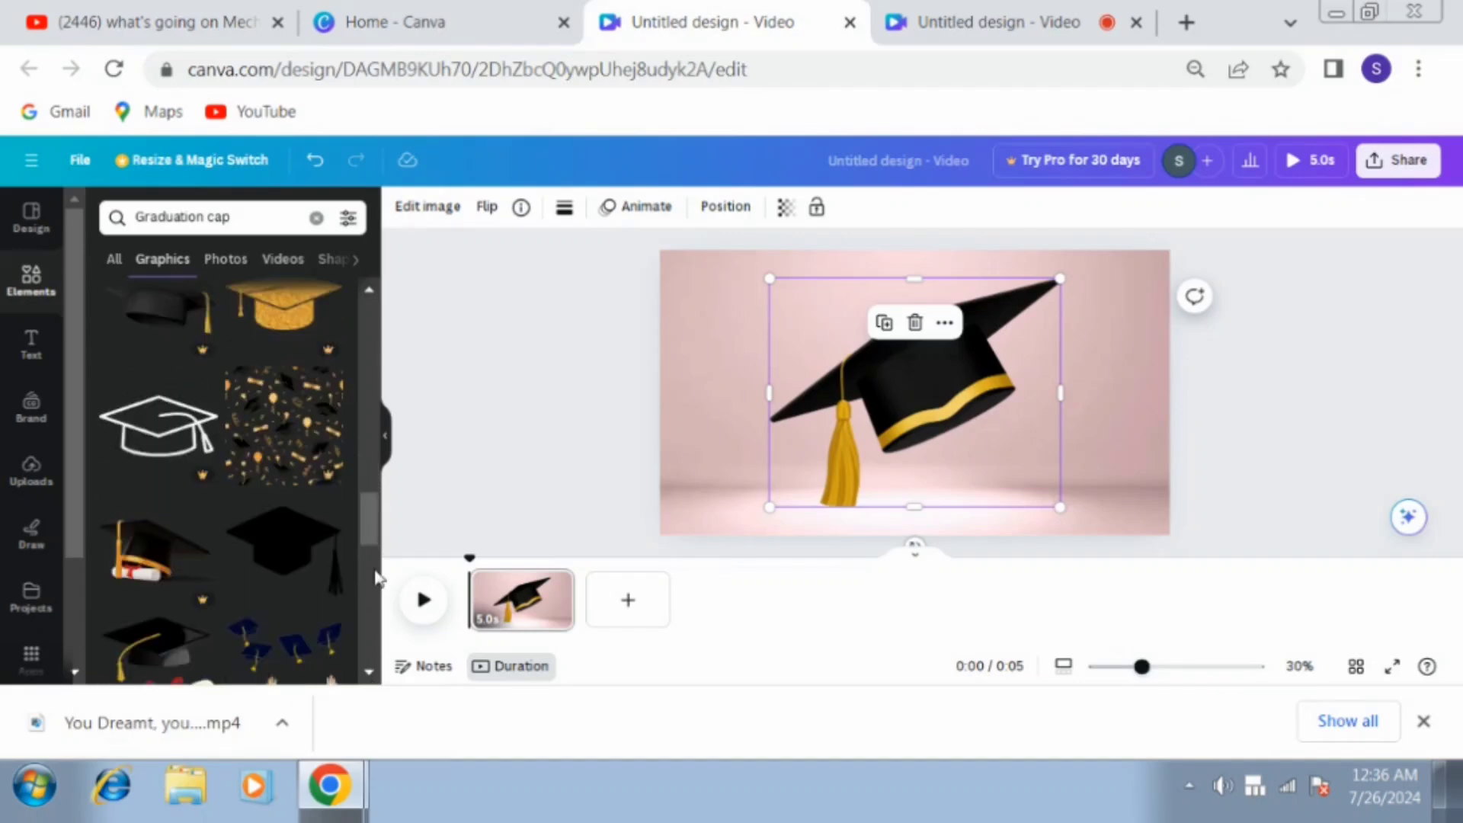
{"action": "left_click_drag", "start_coordinate": [371, 523], "coordinate": [370, 534]}
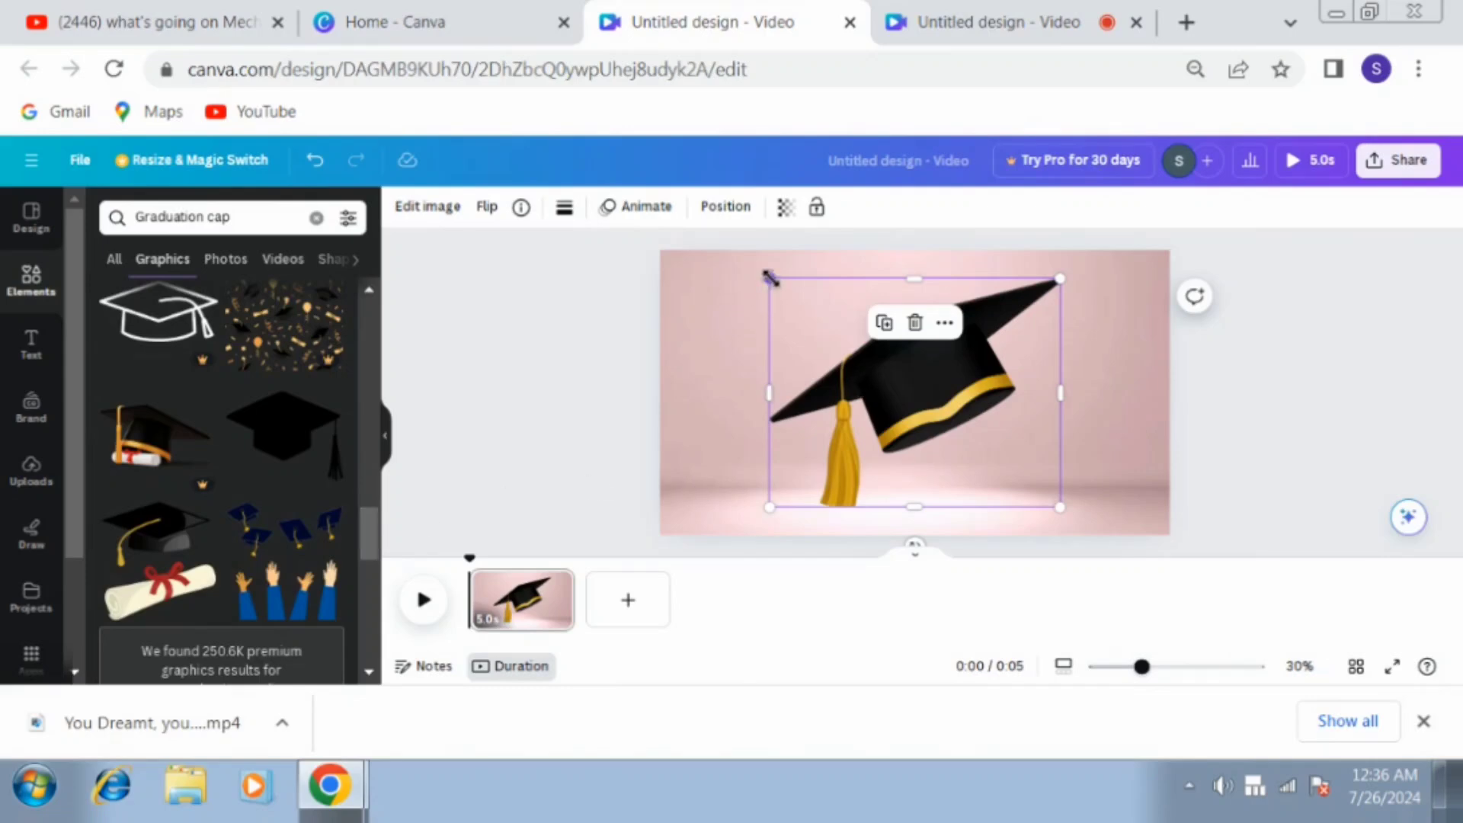
Enlarge the graduation cap slightly from two opposite corners so it fills more of the page height.
{"action": "left_click_drag", "start_coordinate": [764, 276], "coordinate": [750, 263]}
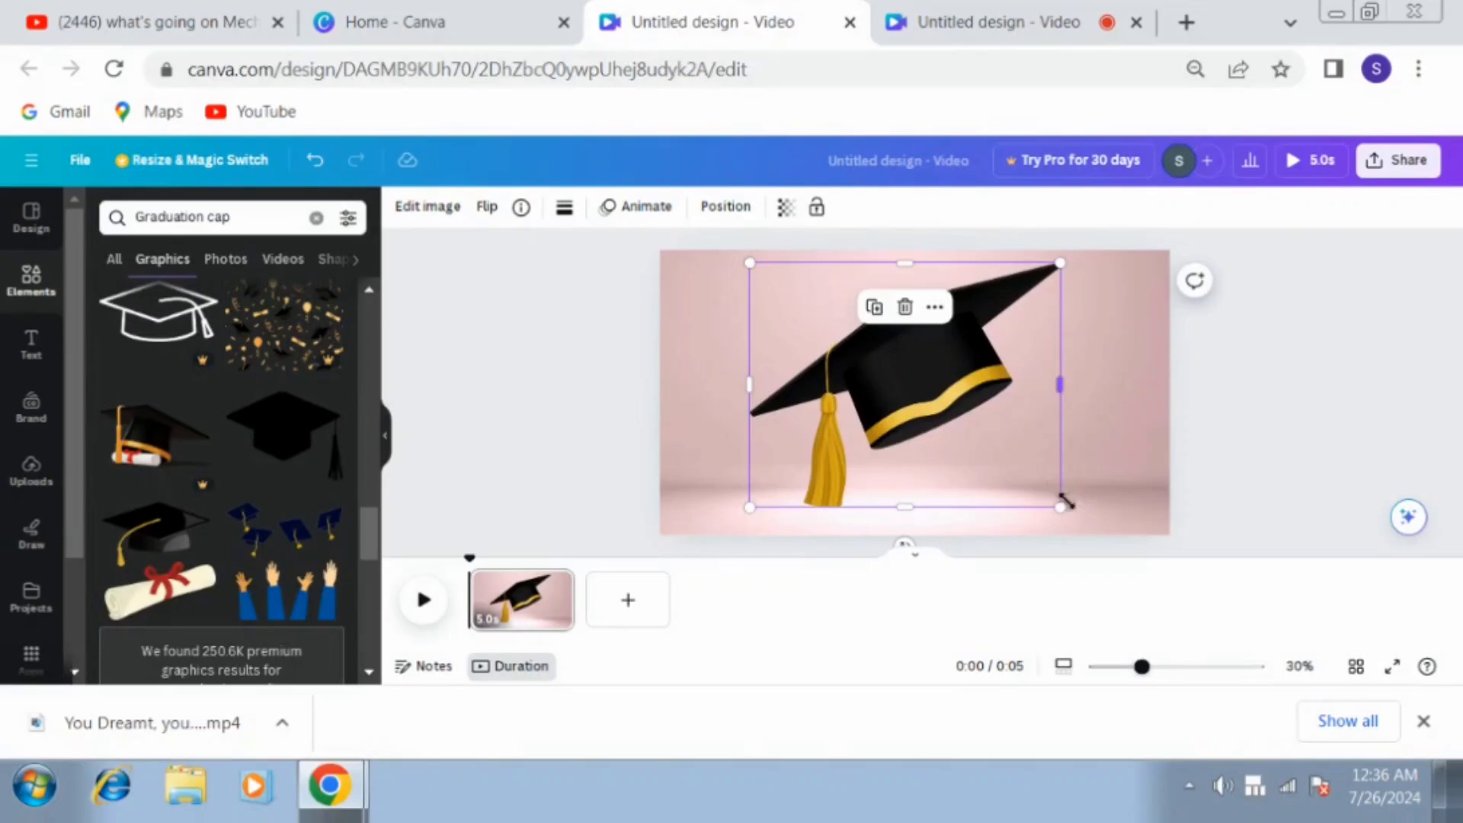
{"action": "left_click_drag", "start_coordinate": [1060, 504], "coordinate": [1052, 546]}
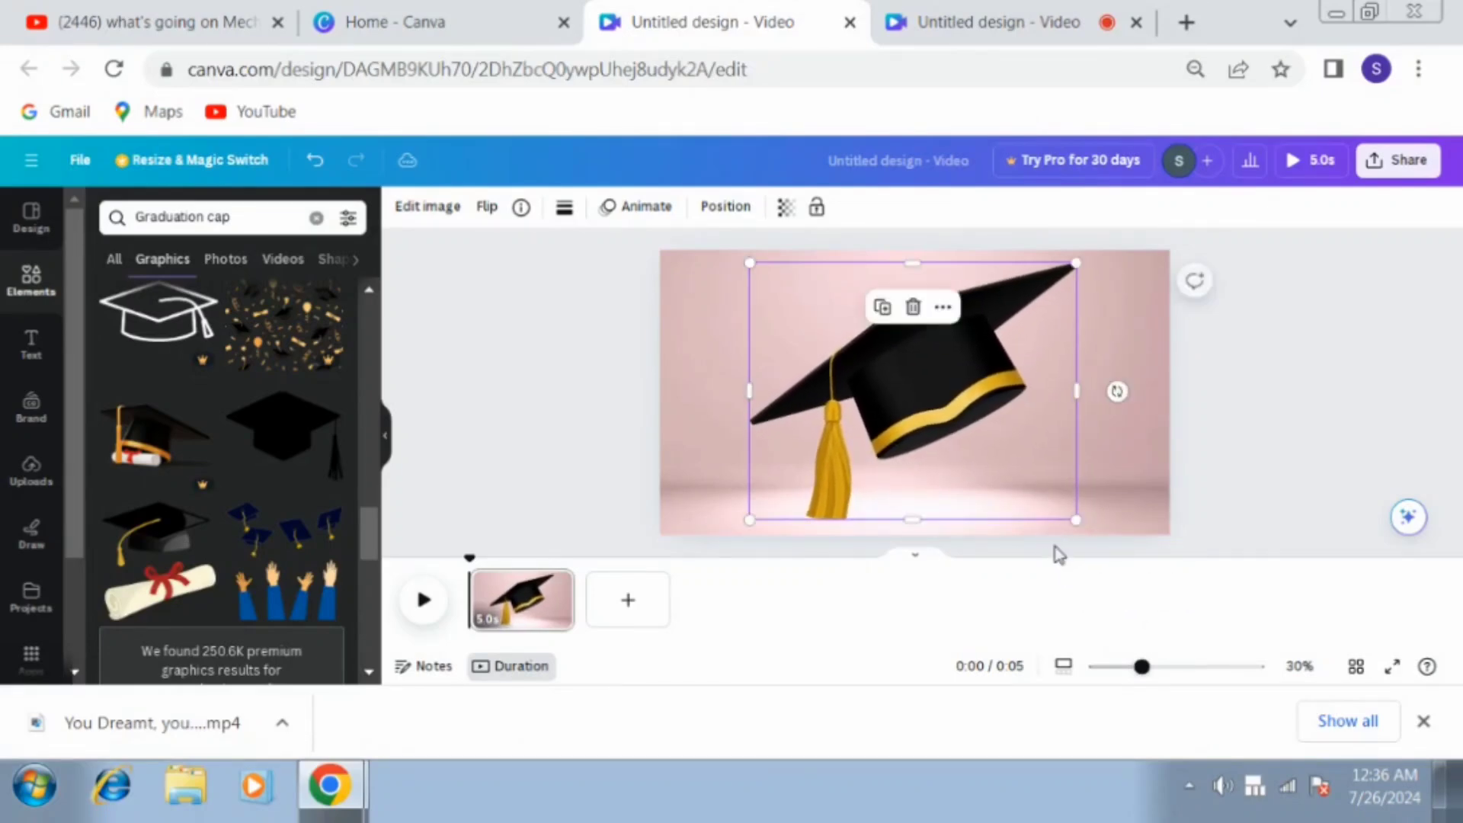
Try several photo animations on the graduation cap, including Breathe, Wipe, Pop, Tumble and Scrapbook, and apply Tectonic.
{"action": "left_click", "coordinate": [644, 213]}
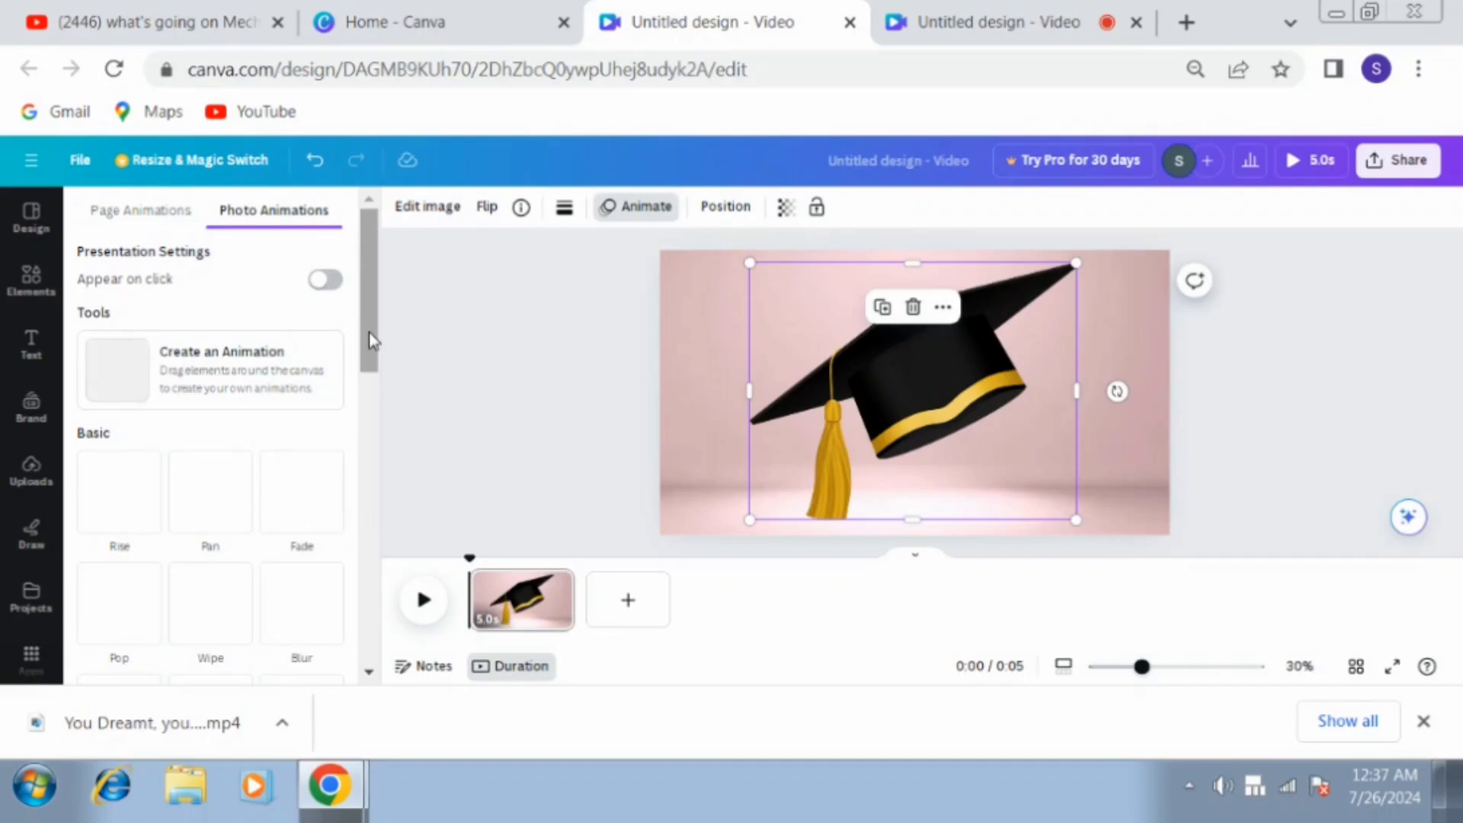
{"action": "left_click_drag", "start_coordinate": [371, 340], "coordinate": [371, 450]}
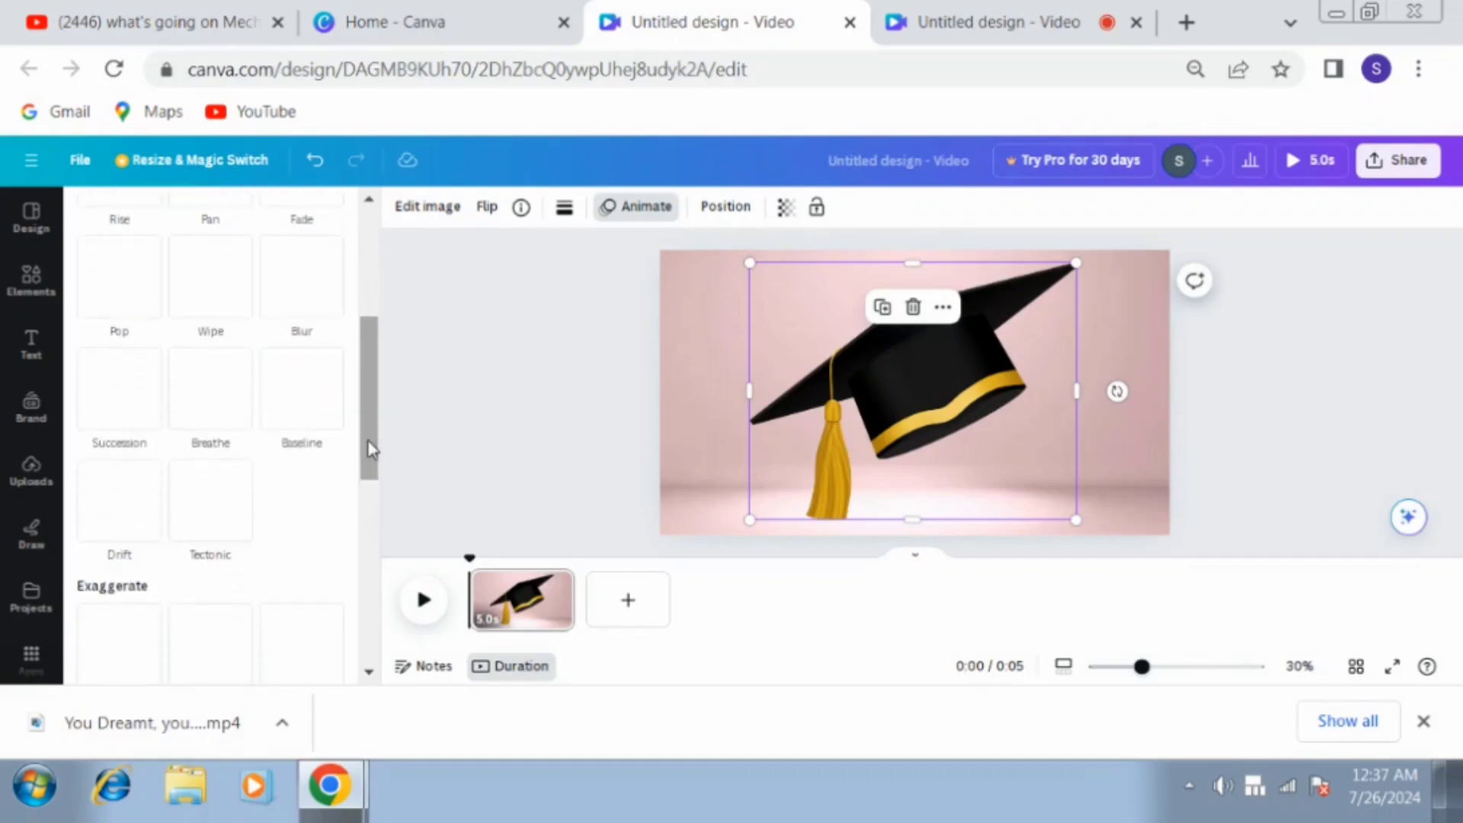
{"action": "left_click", "coordinate": [234, 419]}
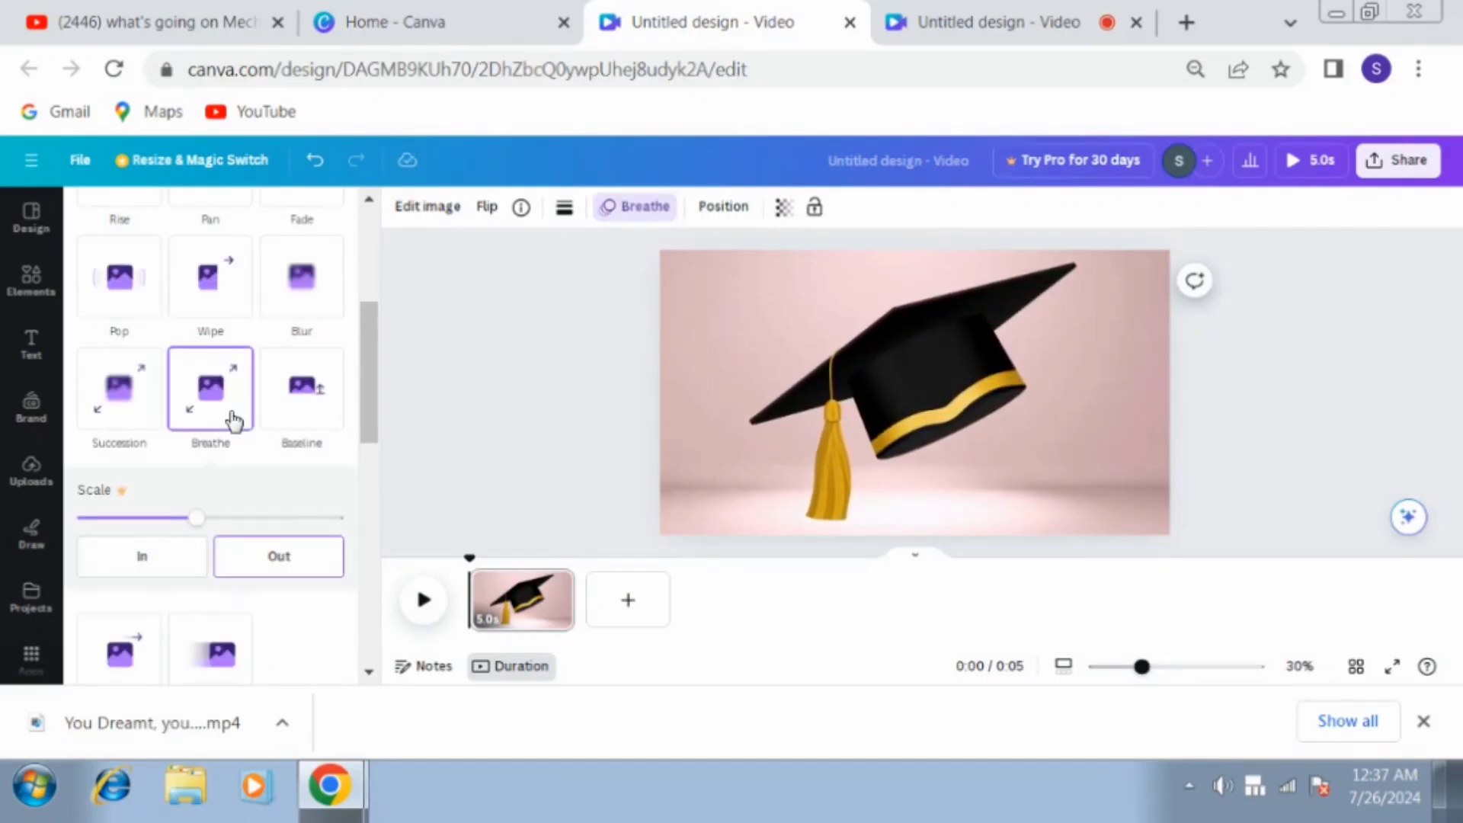
{"action": "left_click", "coordinate": [217, 296]}
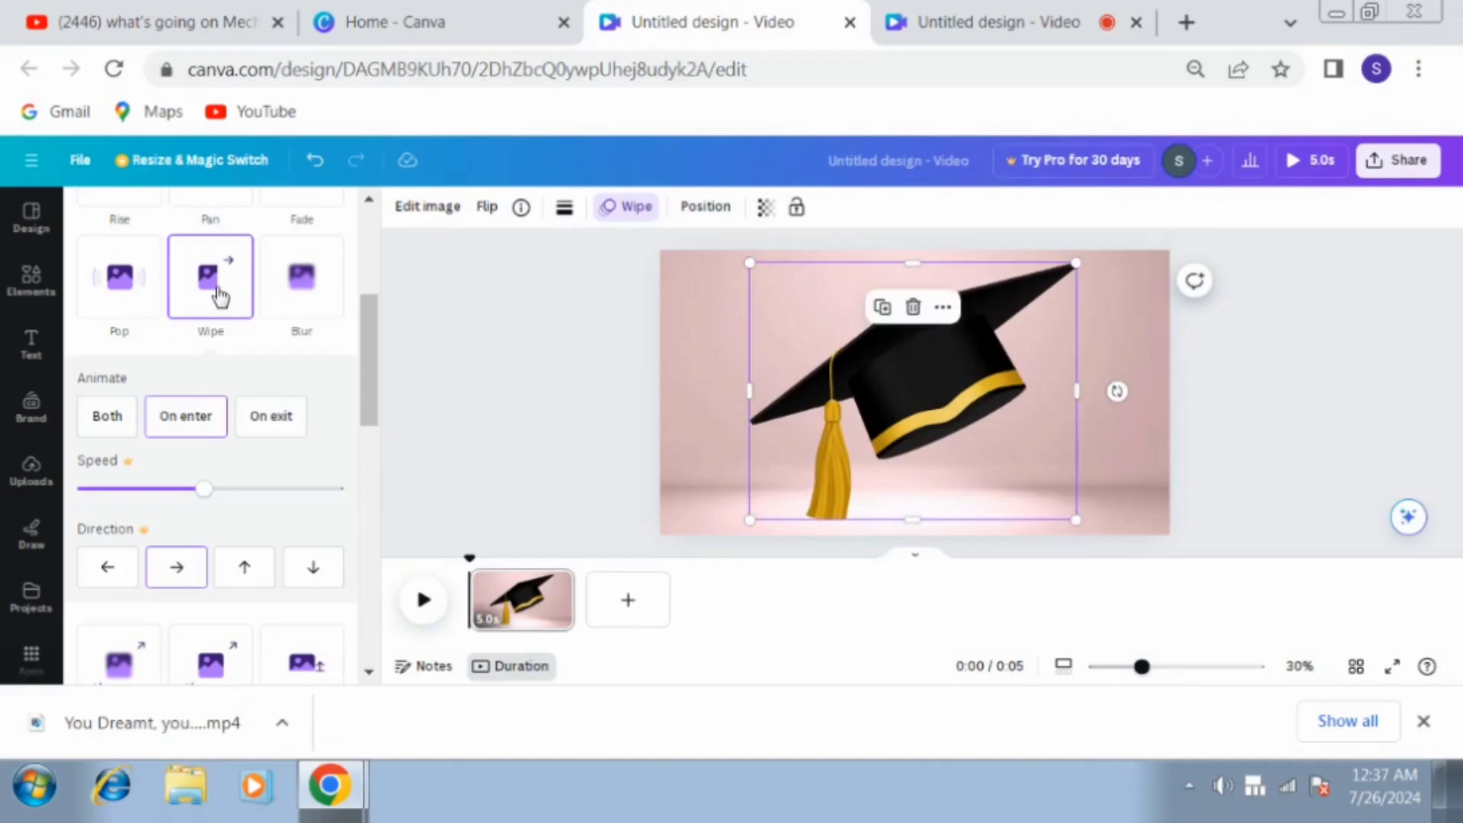
{"action": "left_click", "coordinate": [126, 280]}
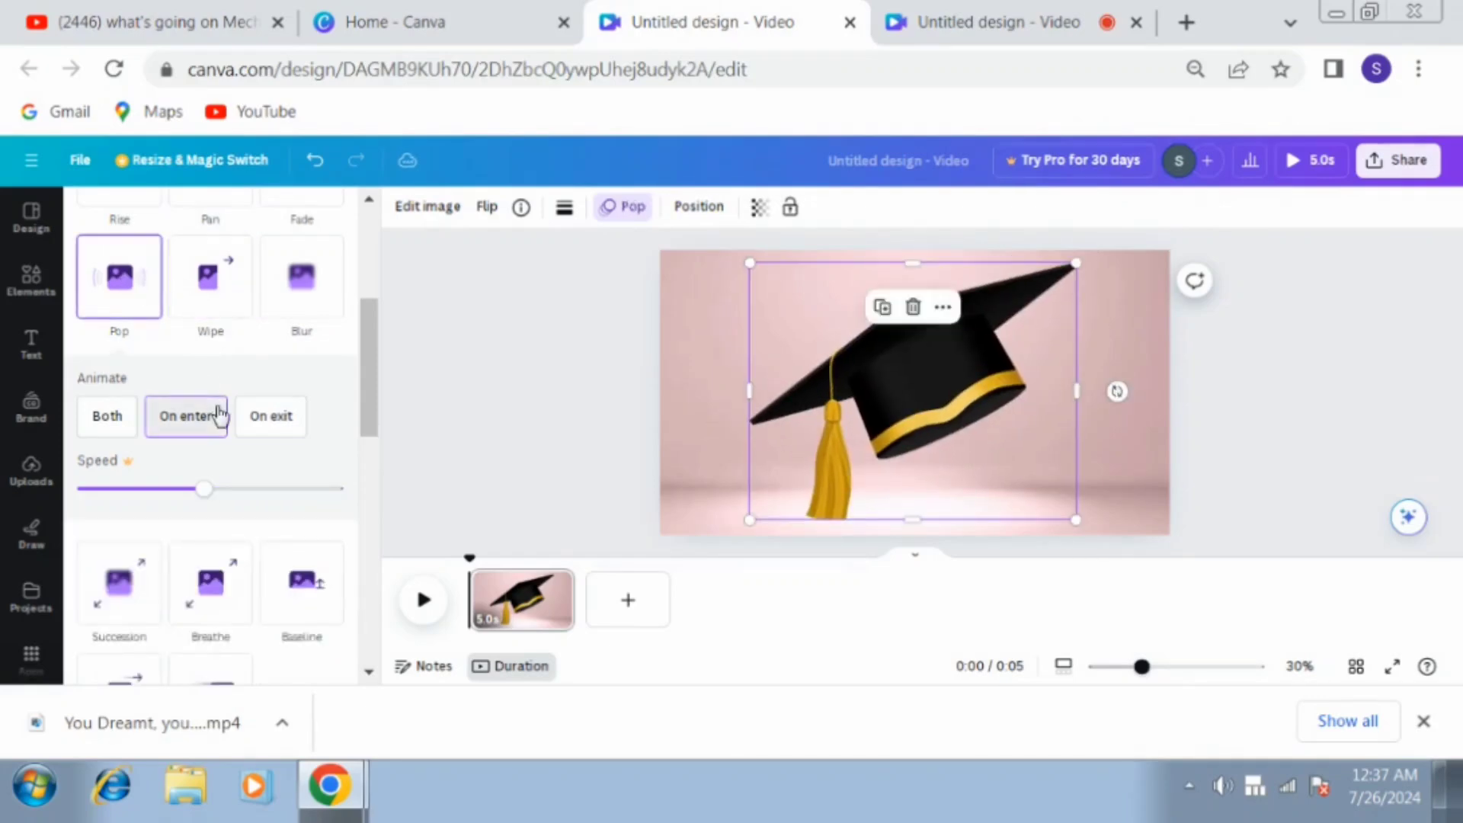
{"action": "left_click_drag", "start_coordinate": [365, 389], "coordinate": [364, 482]}
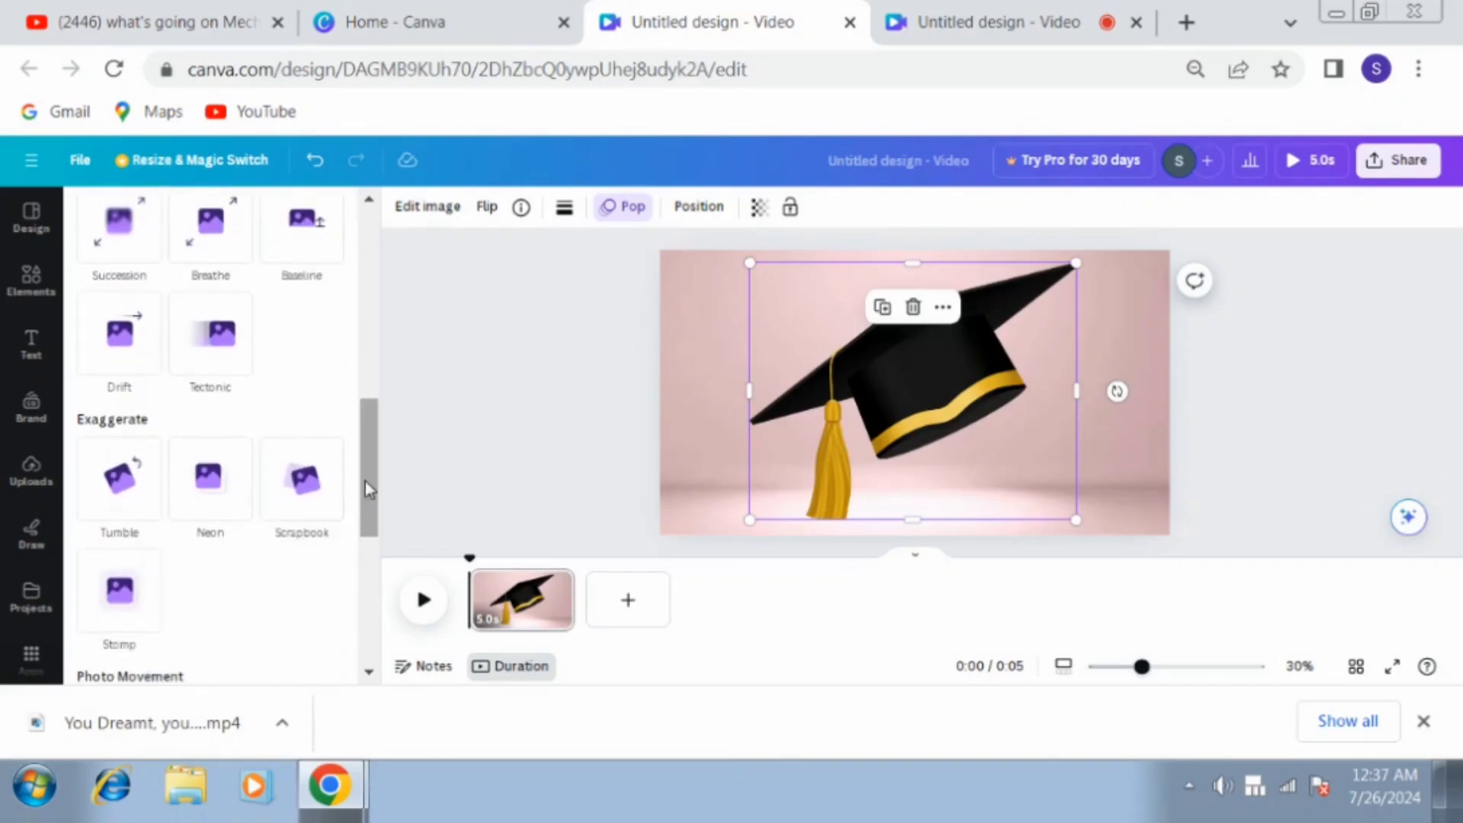
{"action": "left_click", "coordinate": [147, 493]}
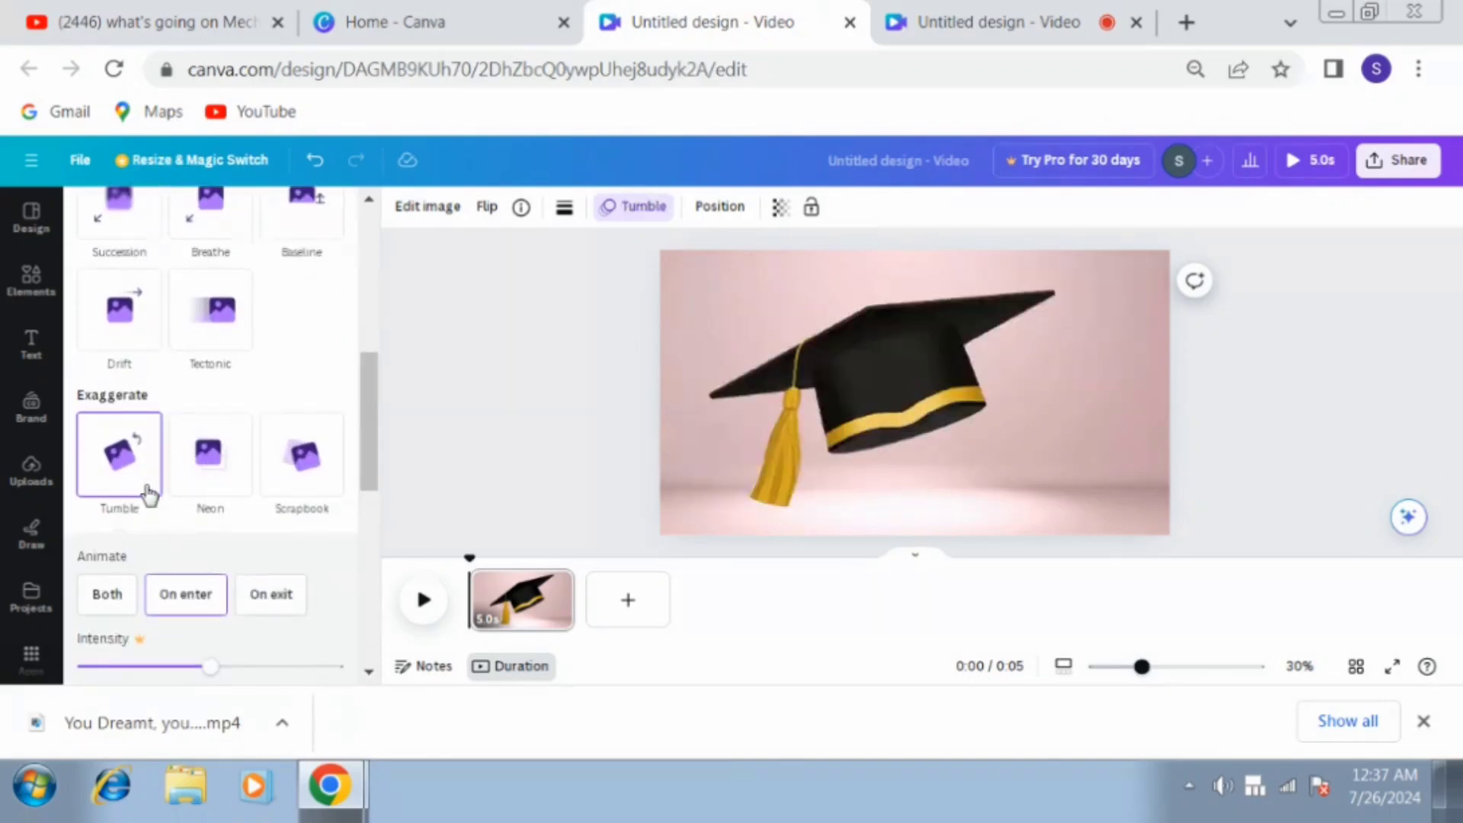
{"action": "left_click", "coordinate": [194, 476]}
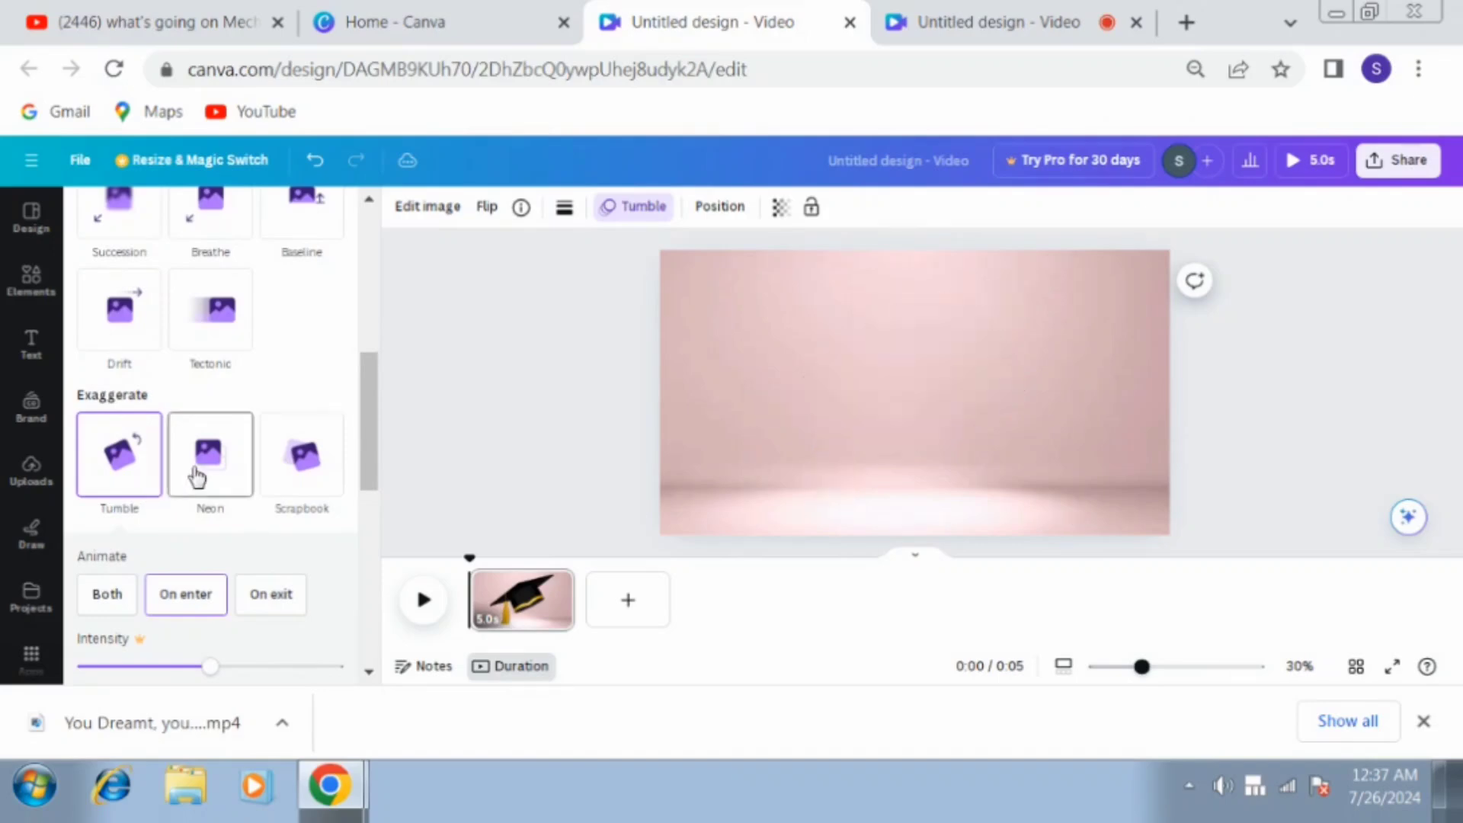
{"action": "left_click", "coordinate": [284, 468]}
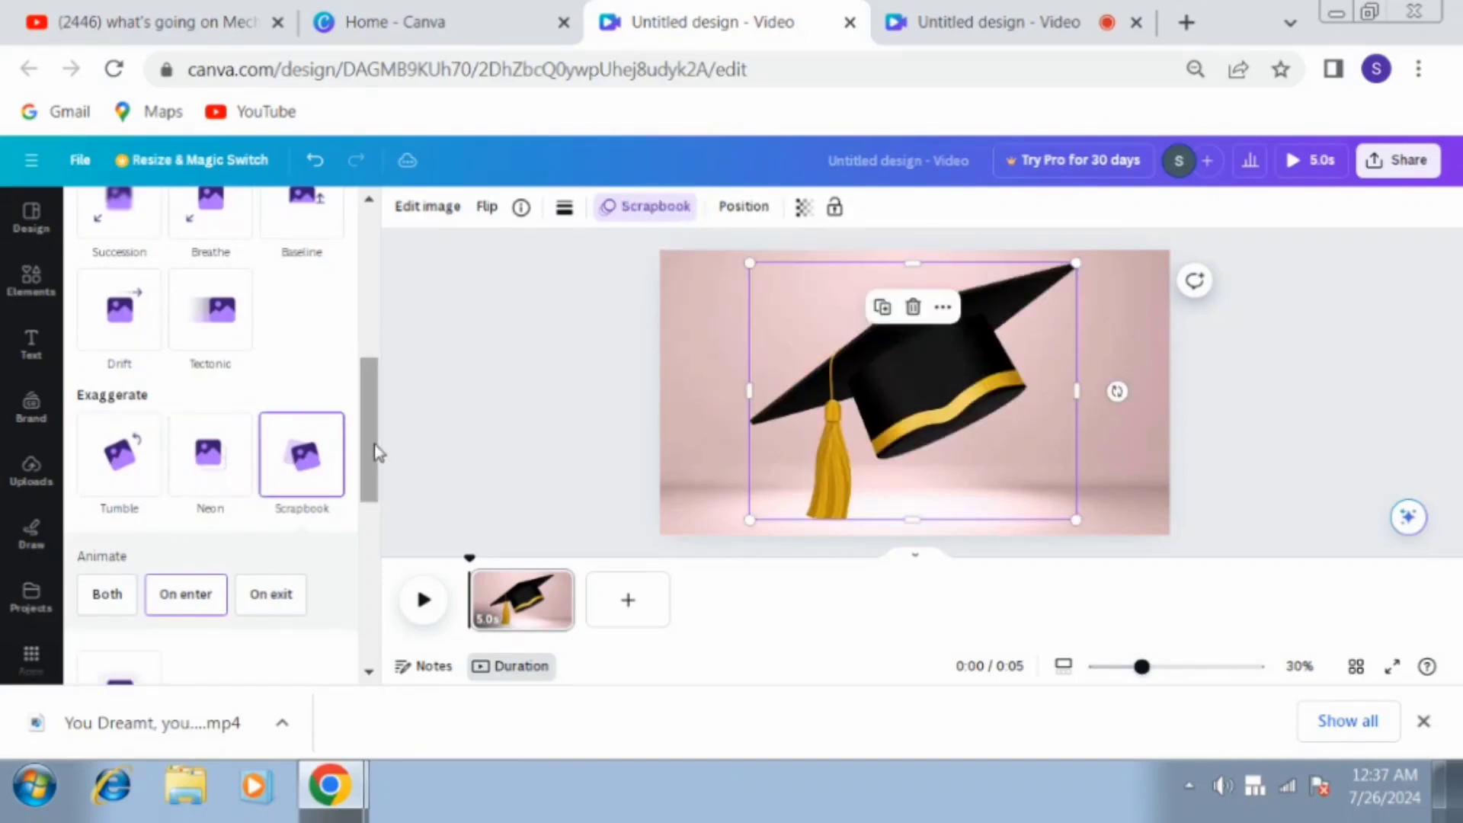
{"action": "left_click", "coordinate": [222, 326]}
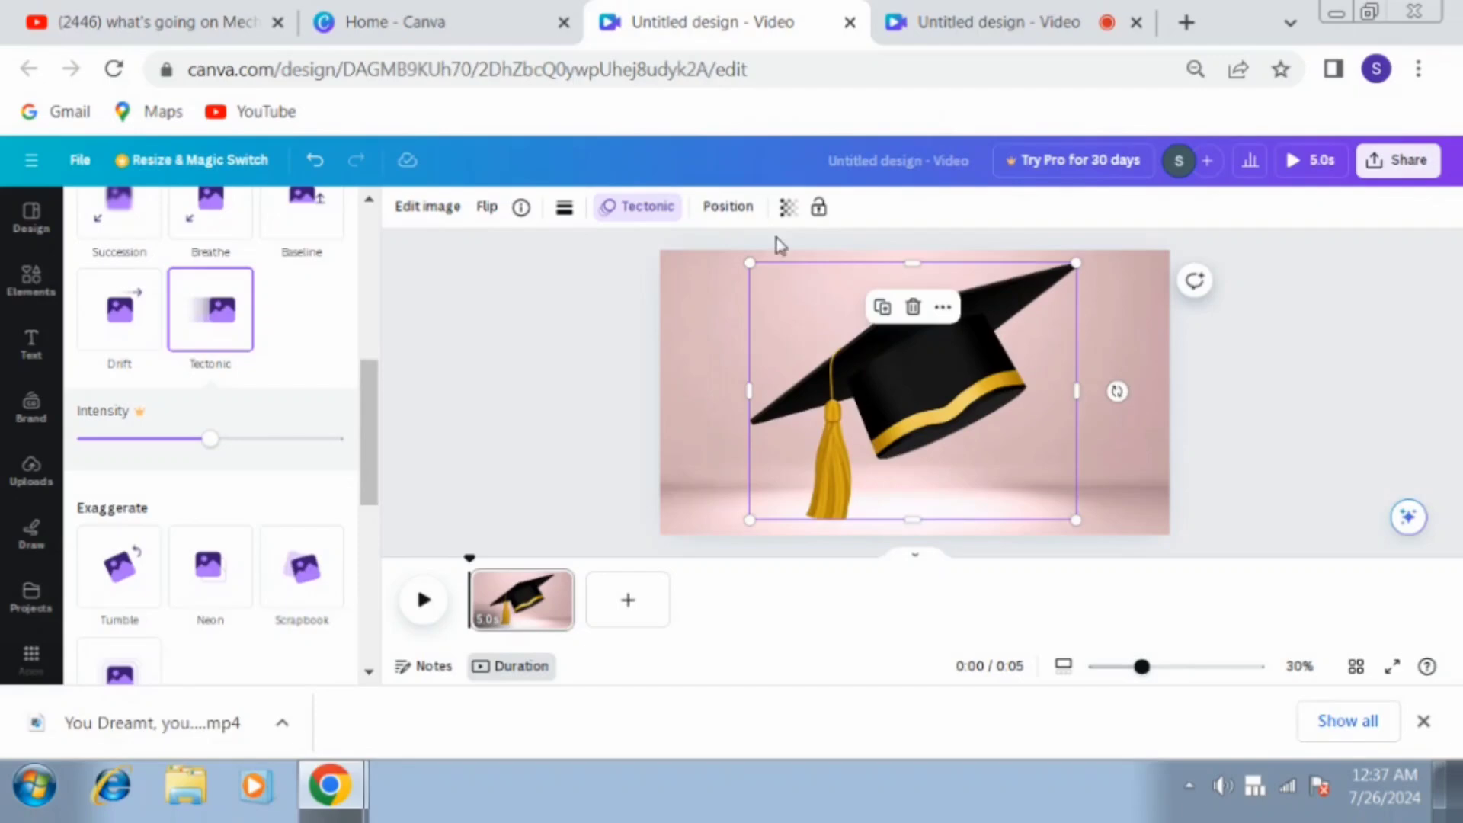
Lower the graduation cap's transparency value to make it semi-transparent, and play the page to preview the animation.
{"action": "left_click", "coordinate": [787, 206]}
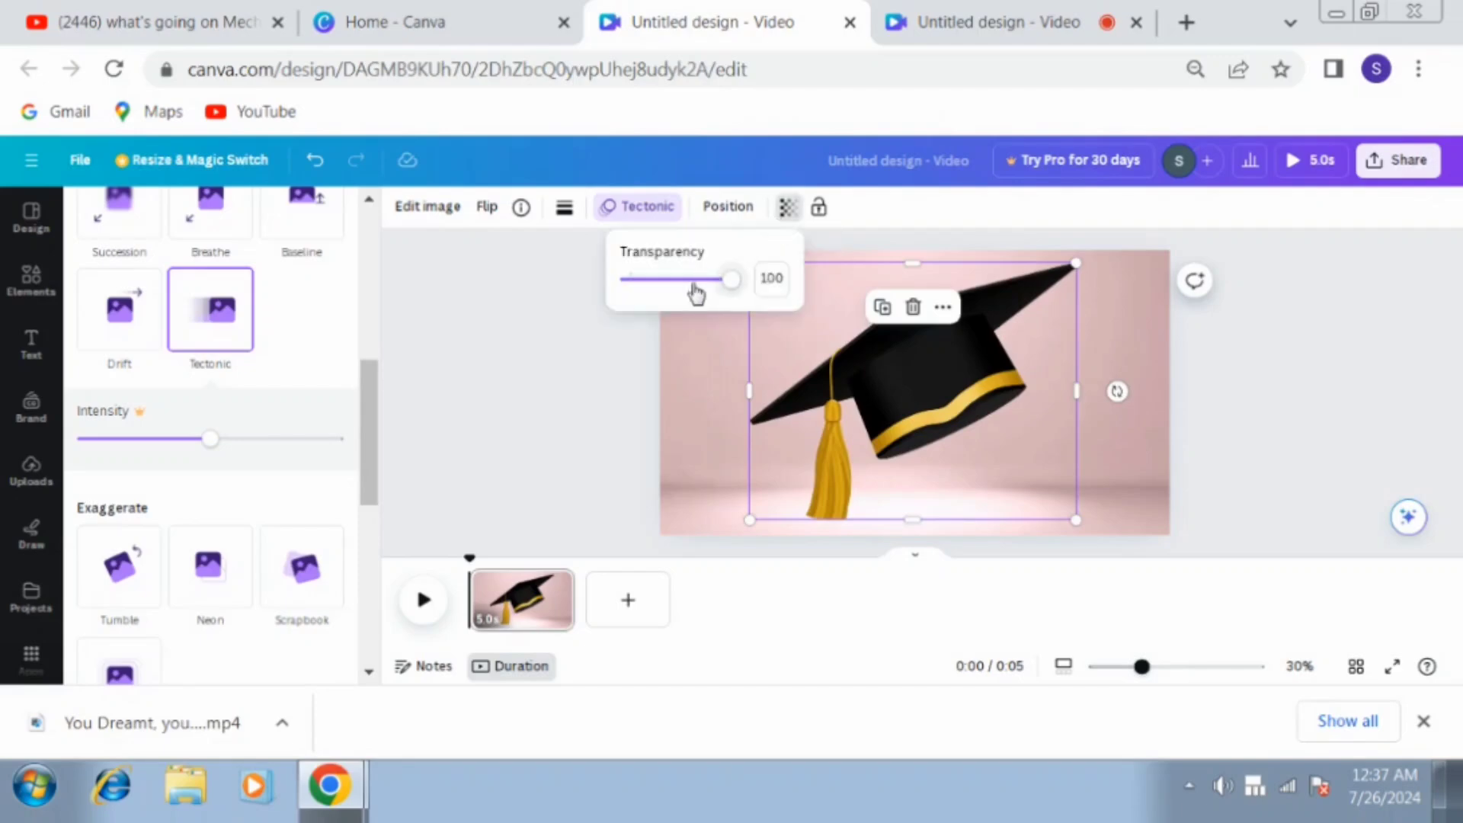
{"action": "left_click_drag", "start_coordinate": [705, 288], "coordinate": [670, 285]}
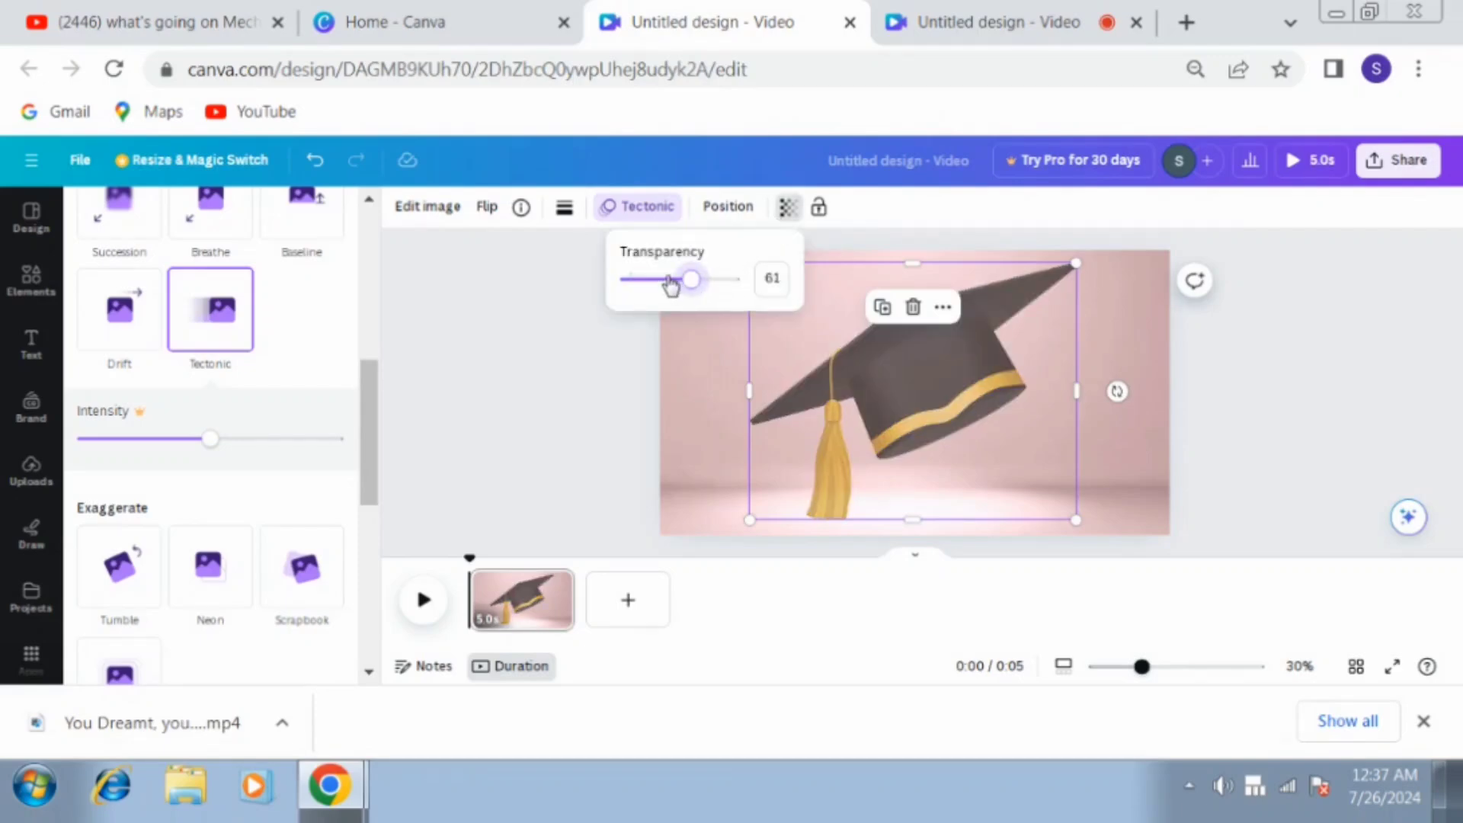
{"action": "left_click", "coordinate": [612, 352]}
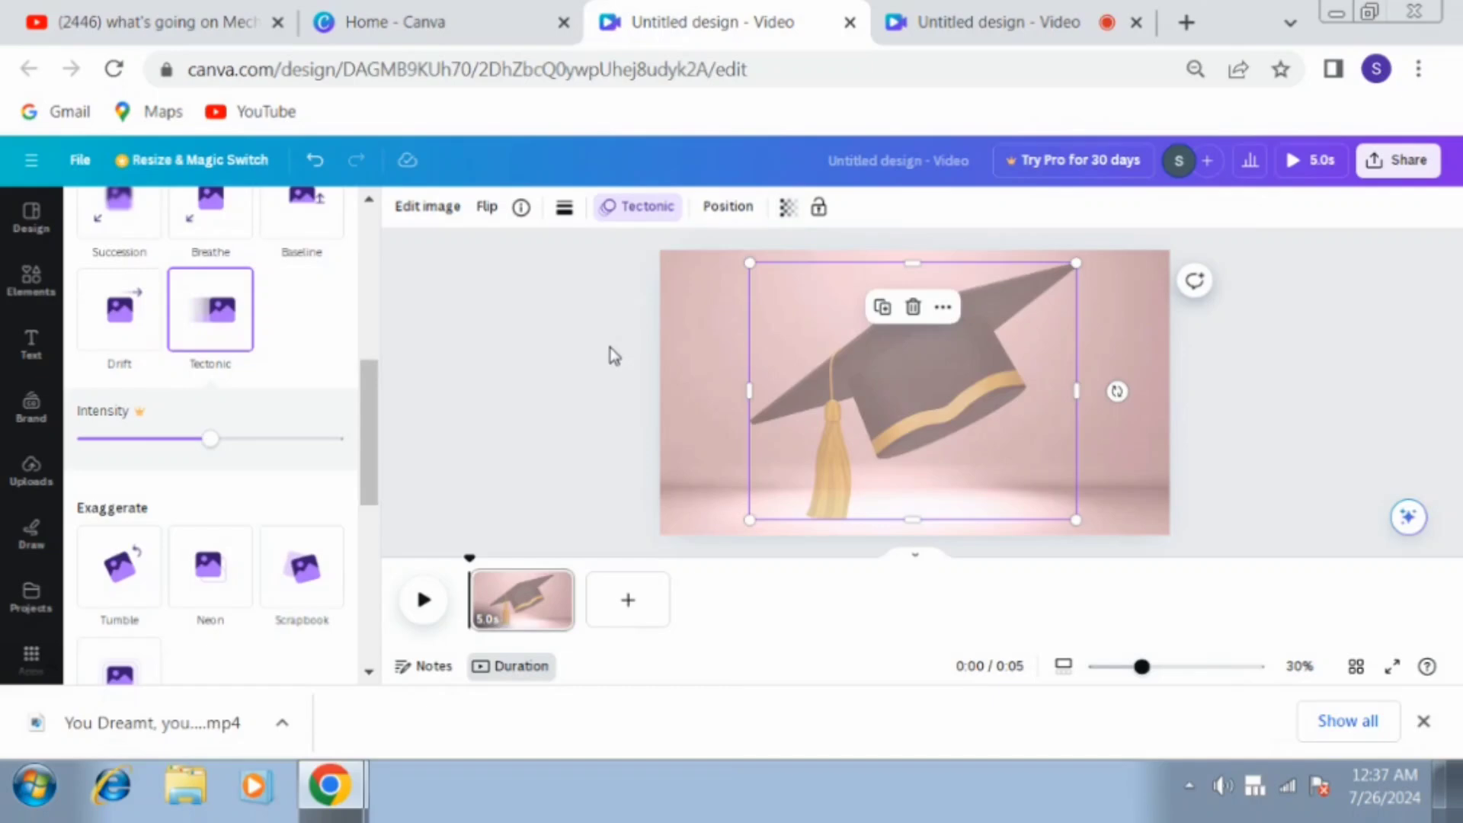
{"action": "left_click", "coordinate": [424, 599]}
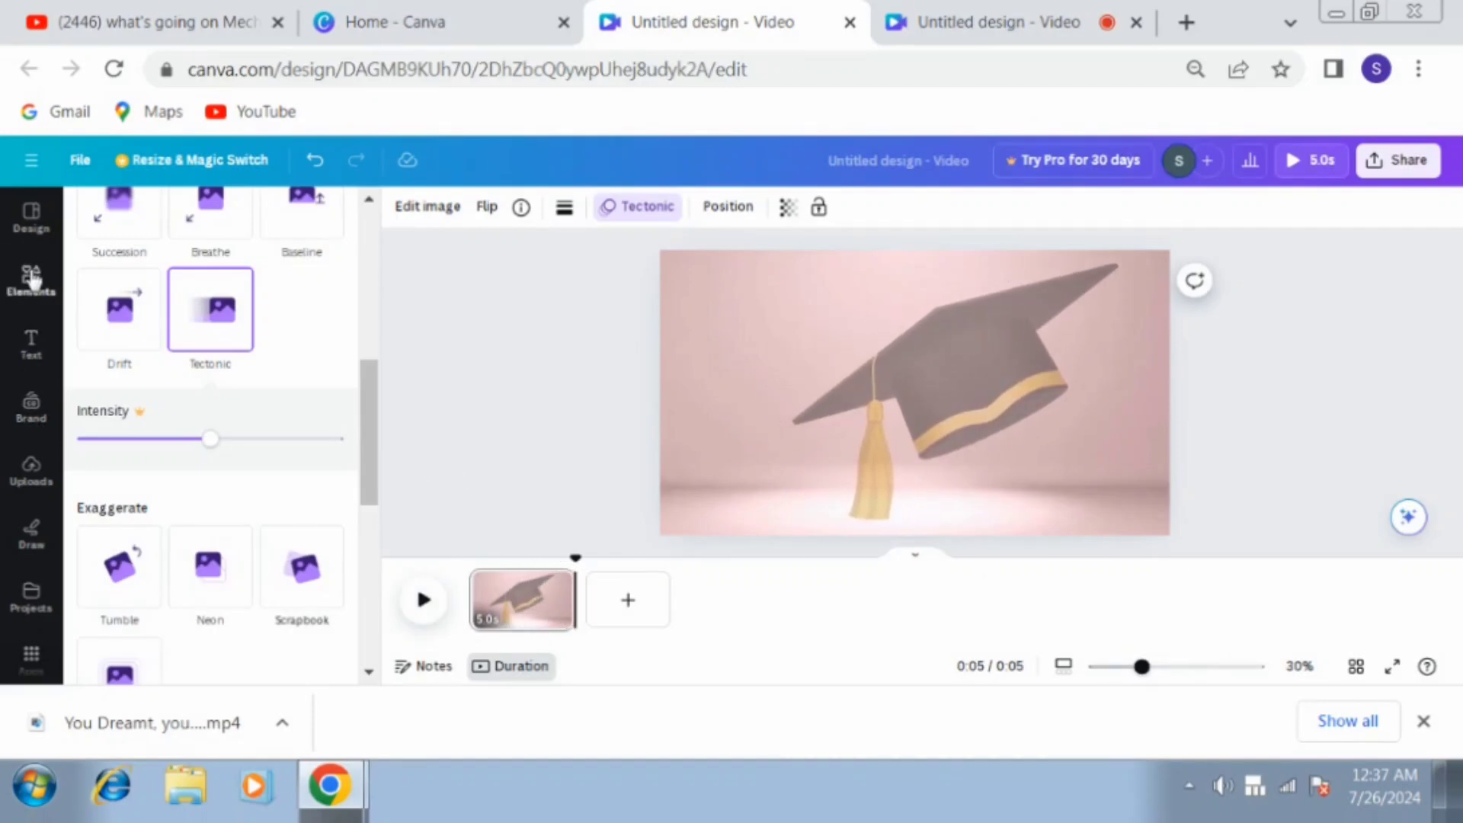
Add a subheading reading "You truly deserve the success, And with such efforts you are sure to earn more.Keep up the good work, Happy Graduation.".
{"action": "left_click", "coordinate": [31, 346]}
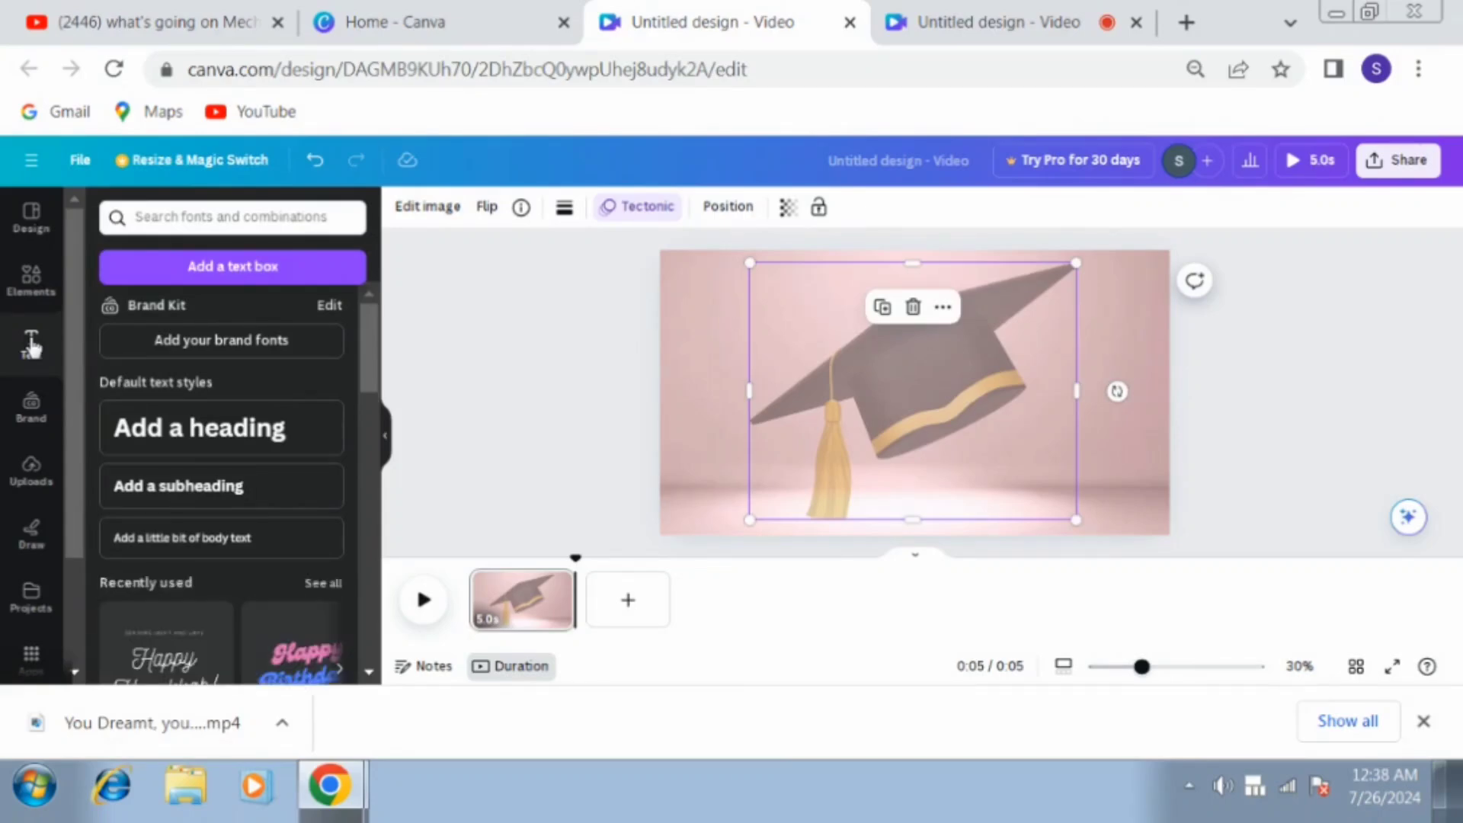
{"action": "left_click", "coordinate": [166, 500]}
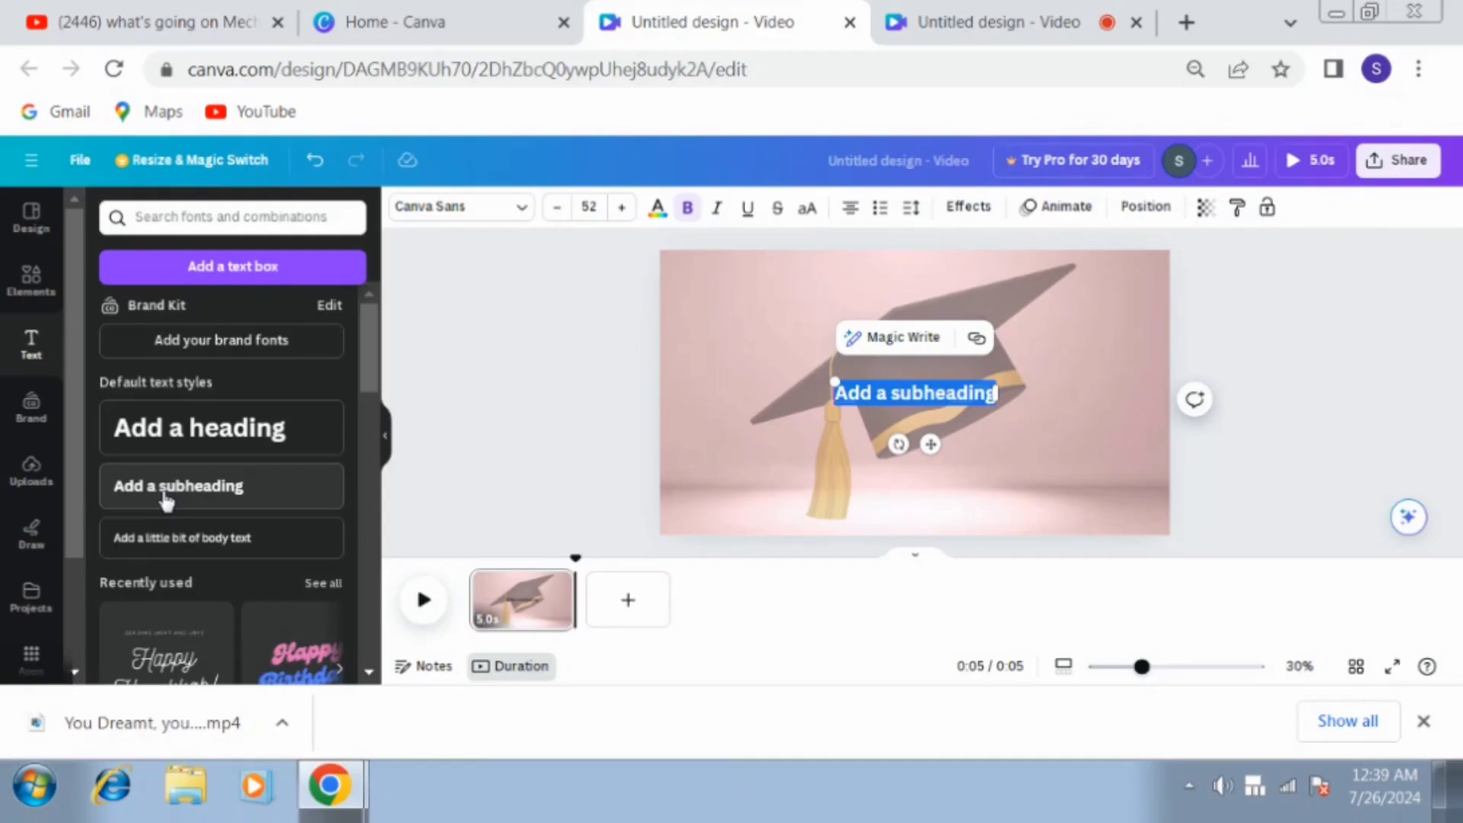
{"action": "type", "text": "Yoy"}
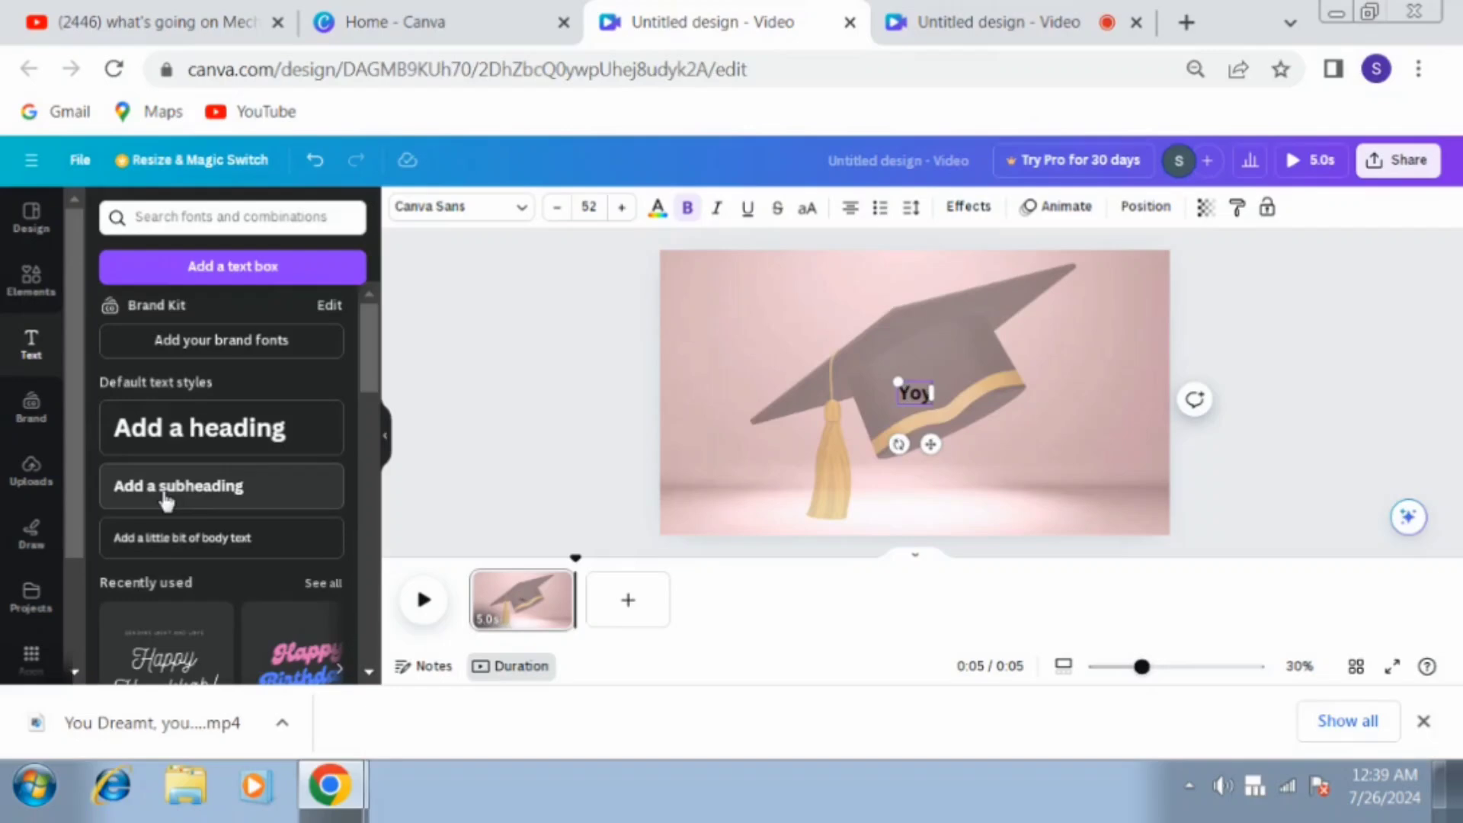
{"action": "type", "text": " ti"}
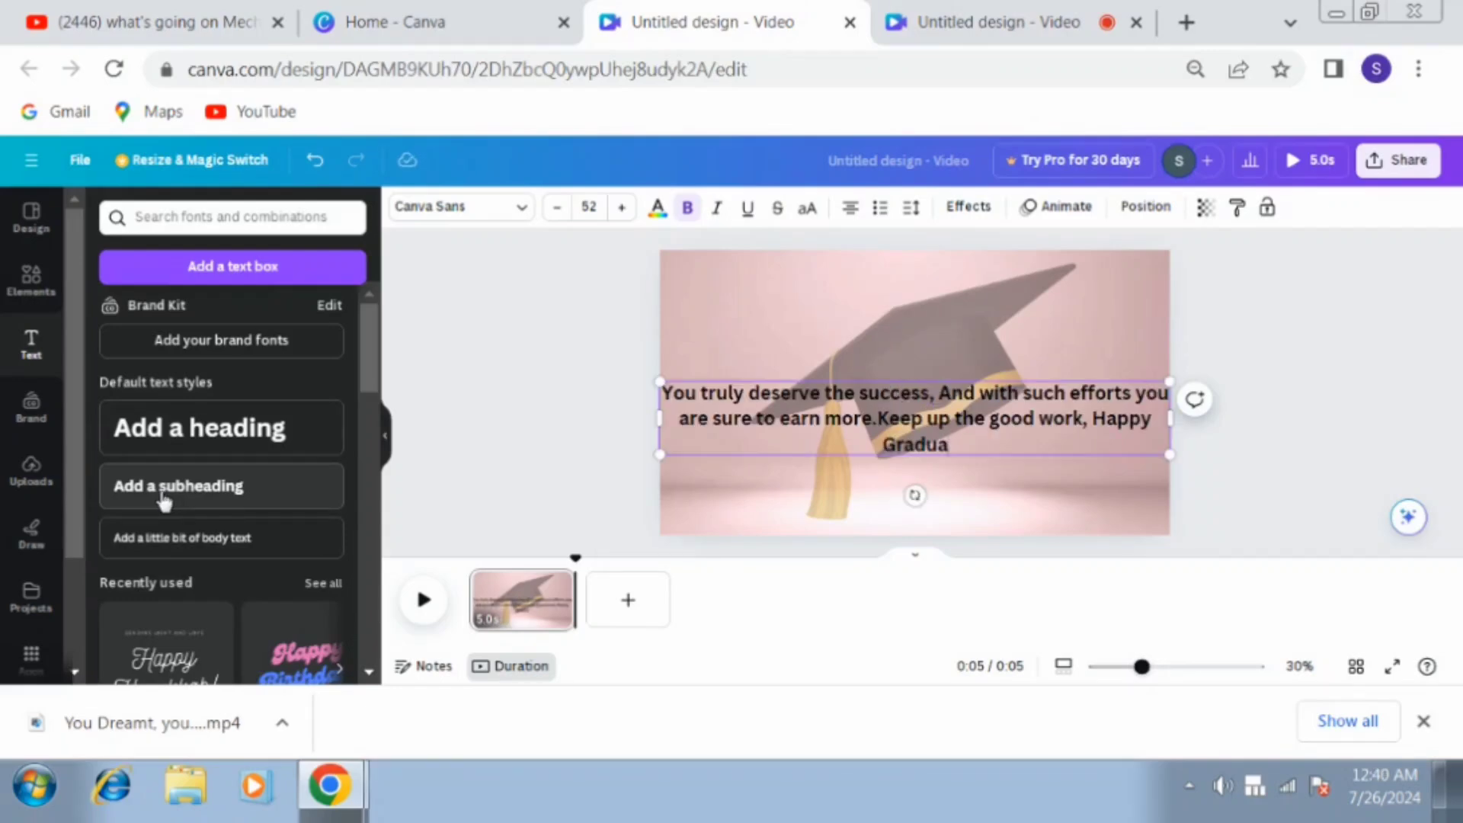
{"action": "type", "text": "tion"}
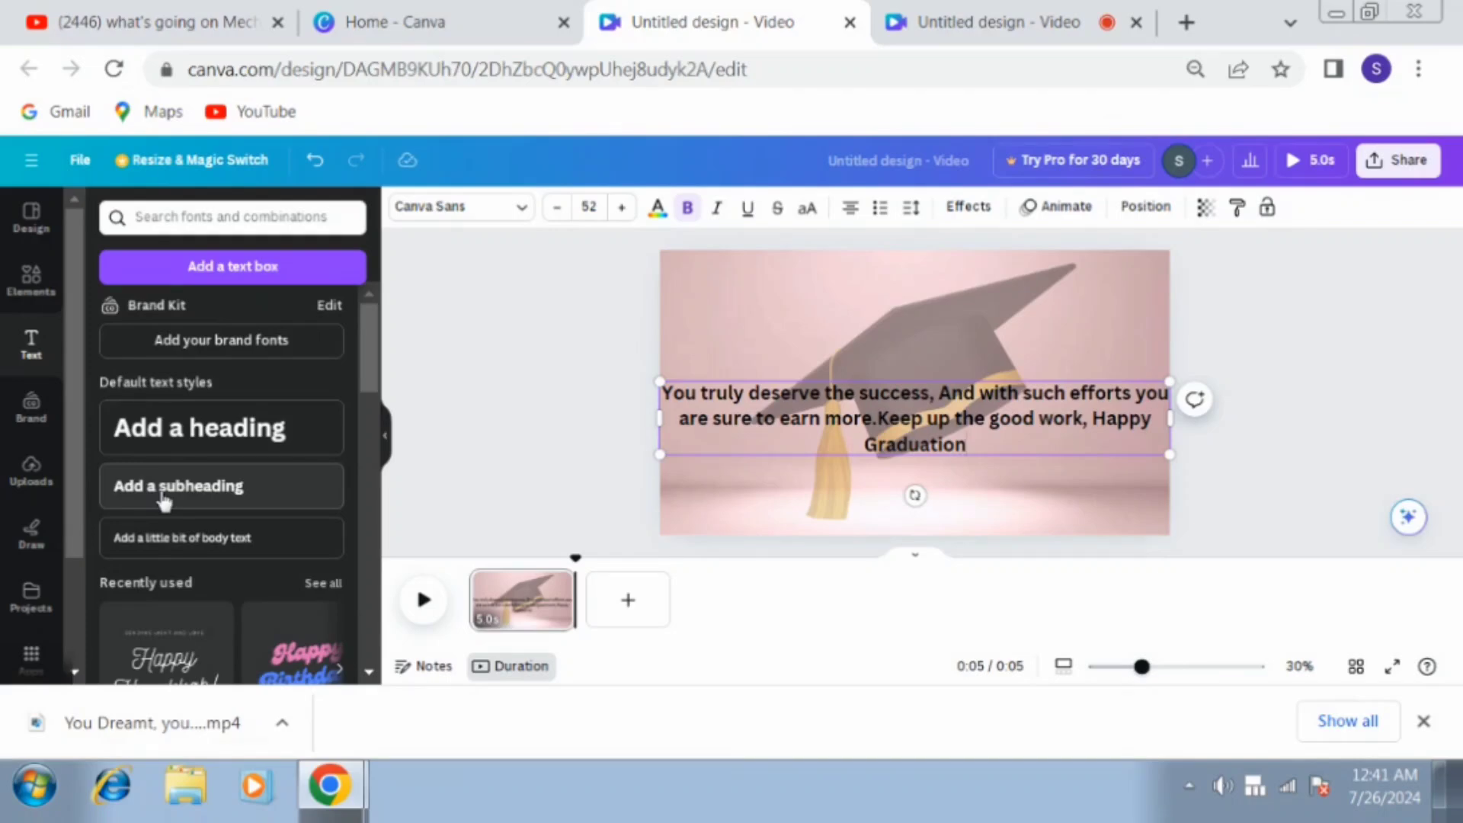
{"action": "type", "text": "."}
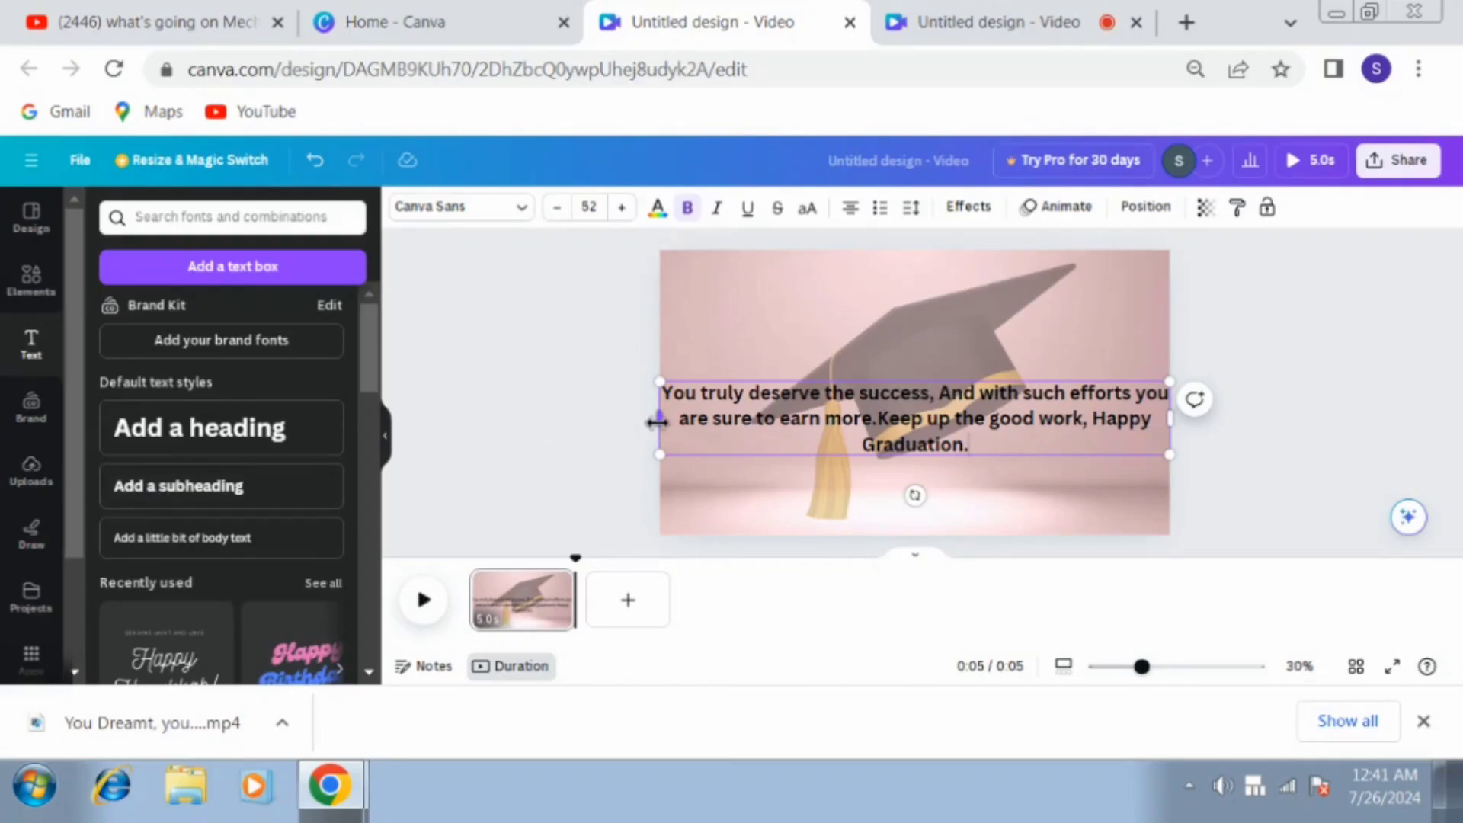
Narrow the message's text box so it wraps onto four lines, place it over the cap's upper part and scale it to font size 52.8.
{"action": "left_click_drag", "start_coordinate": [657, 420], "coordinate": [742, 358]}
{"action": "left_click", "coordinate": [726, 306]}
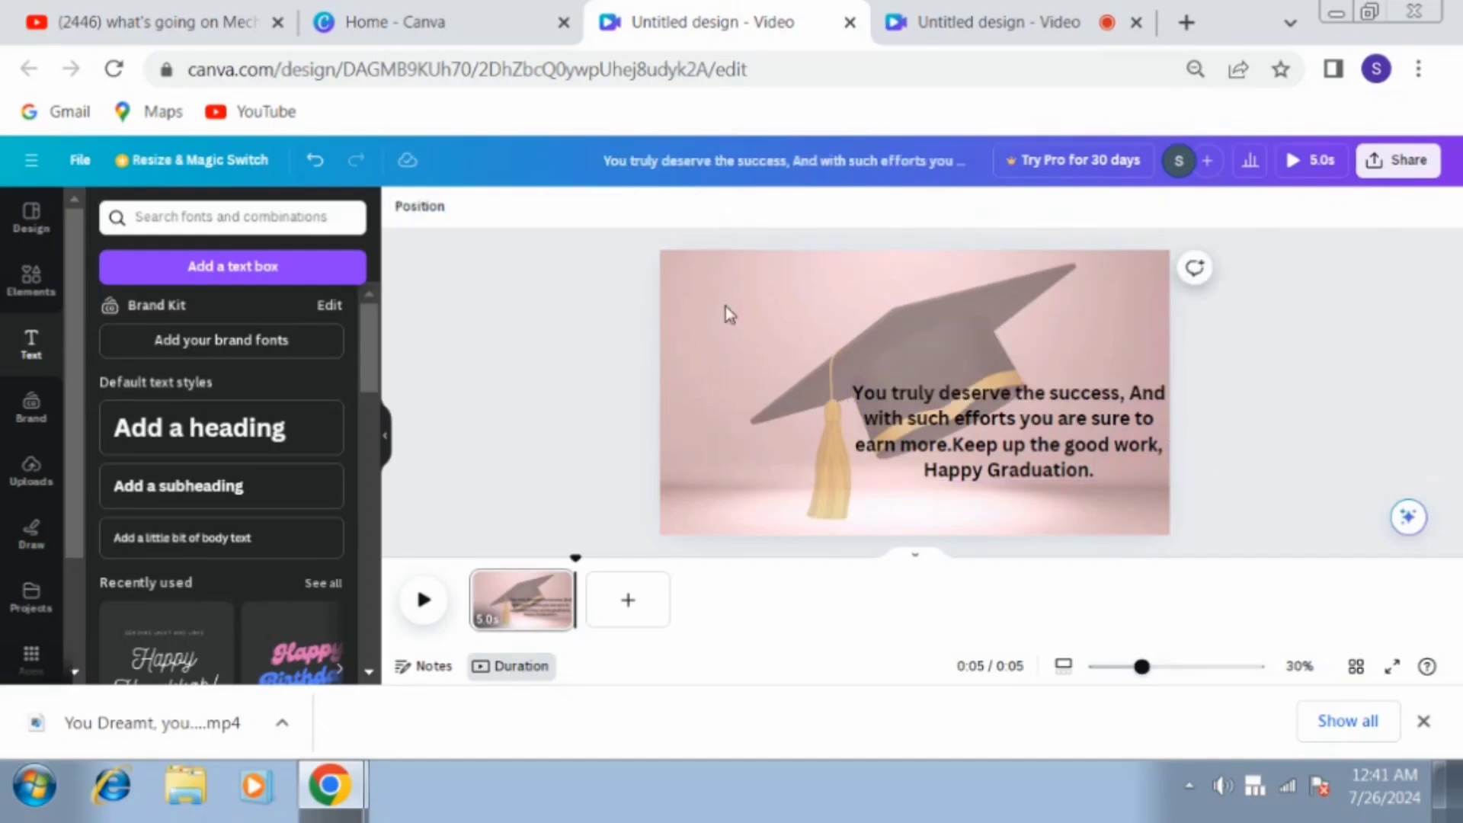
{"action": "left_click_drag", "start_coordinate": [912, 440], "coordinate": [792, 350]}
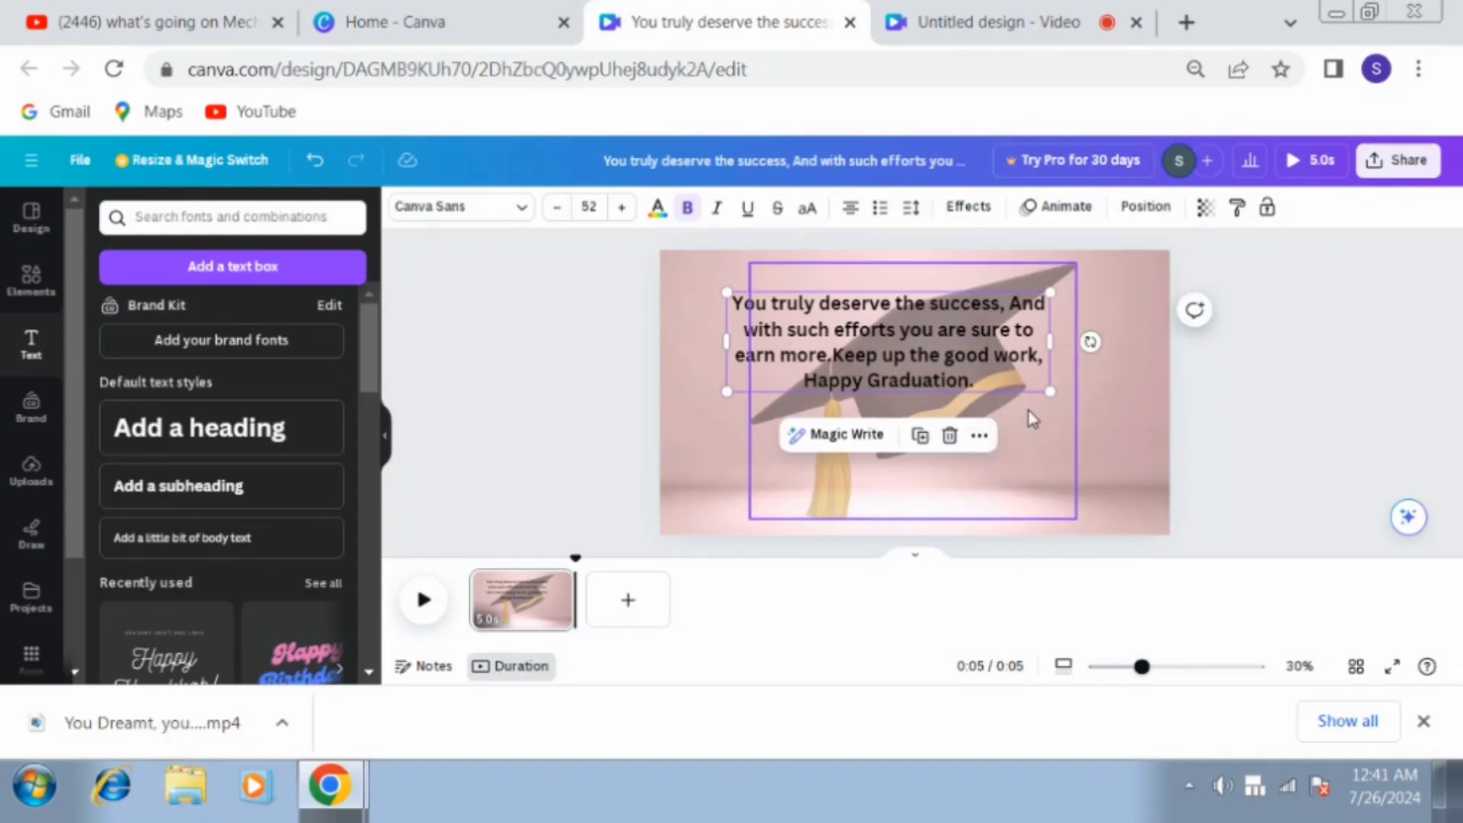
{"action": "left_click_drag", "start_coordinate": [1049, 393], "coordinate": [1054, 393]}
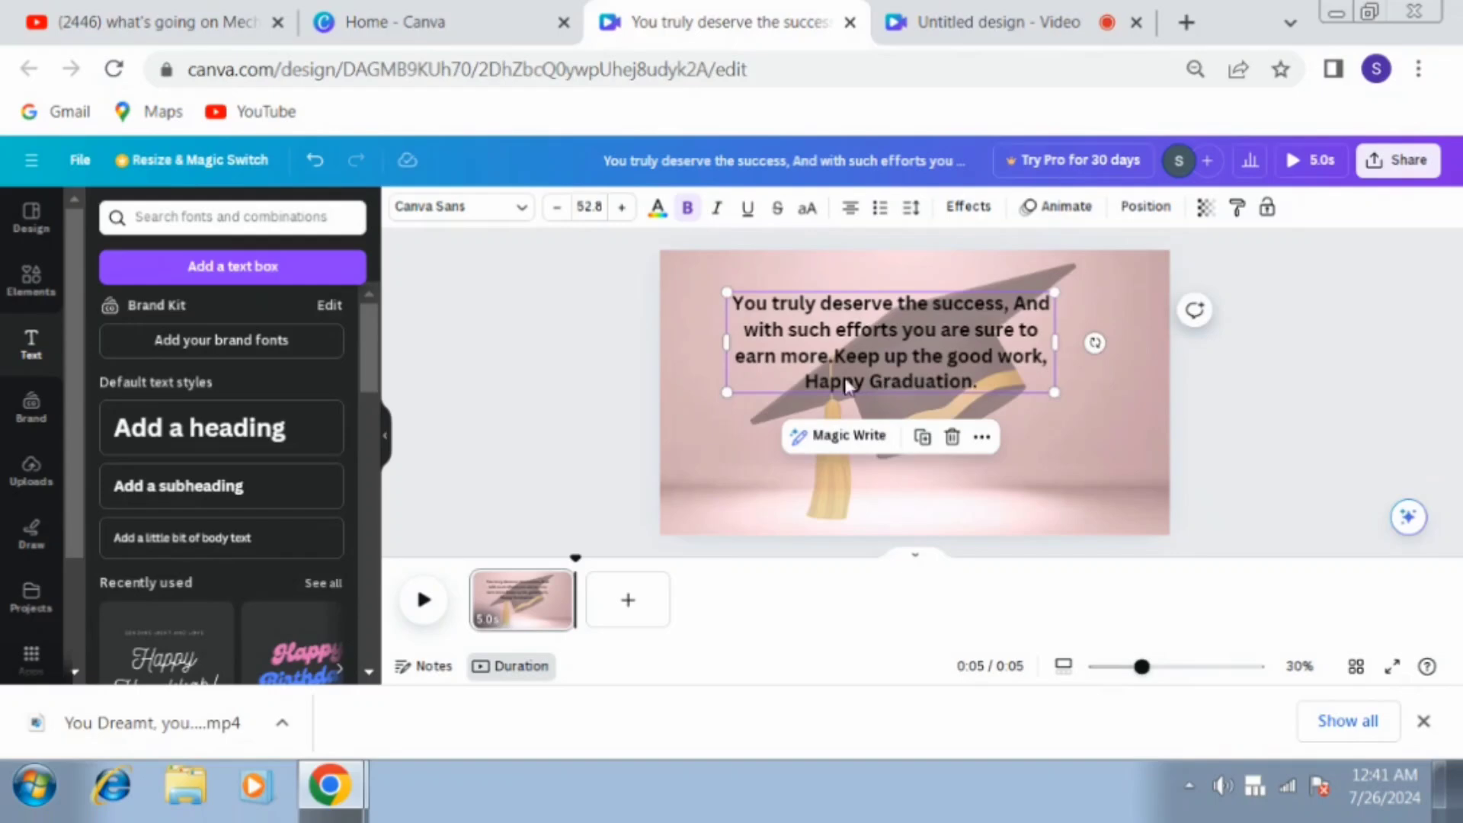
{"action": "mouse_move", "coordinate": [806, 378]}
{"action": "left_mouse_down"}
{"action": "mouse_move", "coordinate": [885, 382]}
{"action": "mouse_move", "coordinate": [831, 377]}
{"action": "left_mouse_up"}
{"action": "left_click", "coordinate": [629, 453]}
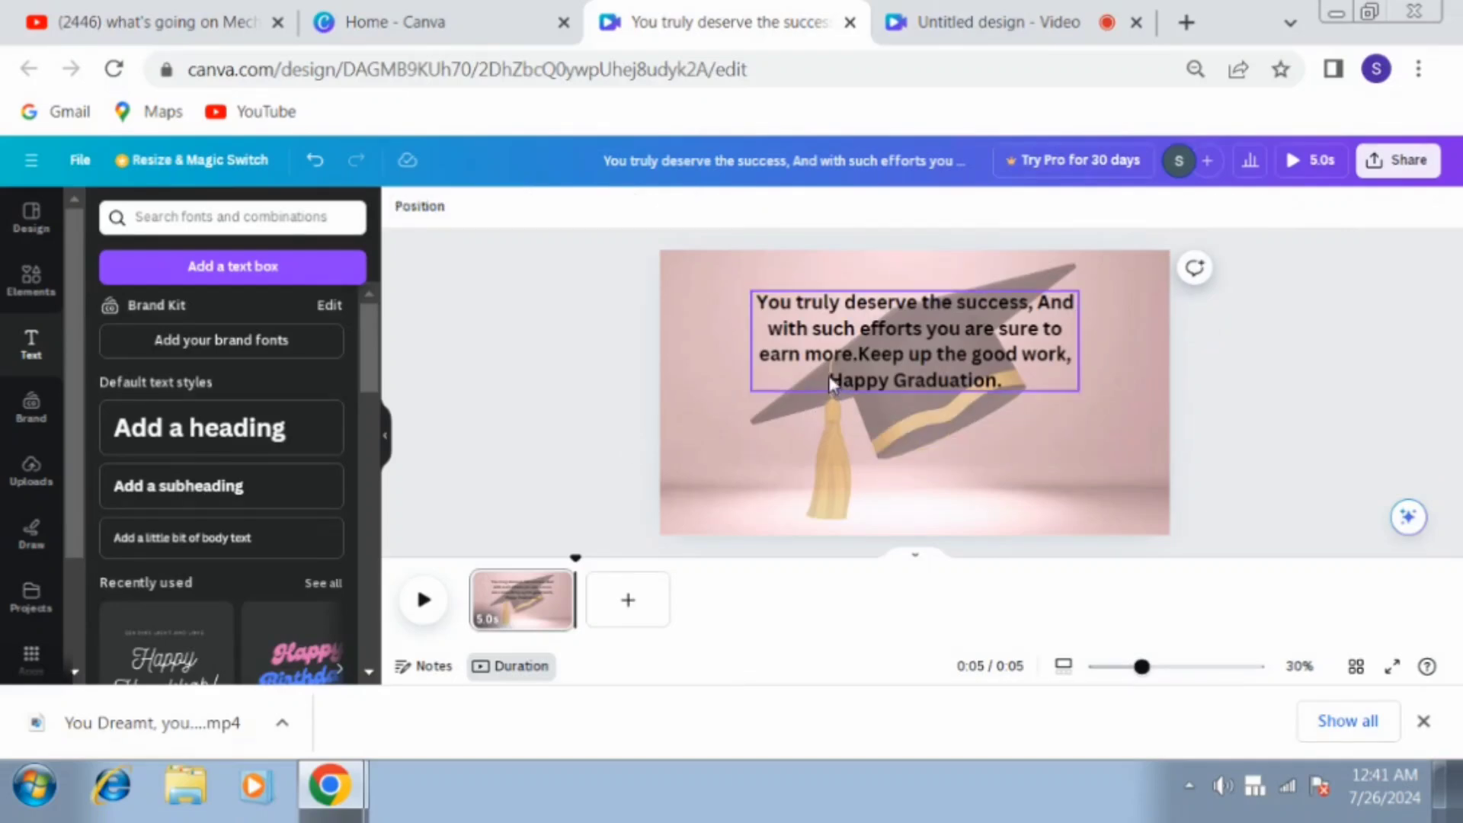
{"action": "mouse_move", "coordinate": [829, 377]}
{"action": "left_mouse_down"}
{"action": "mouse_move", "coordinate": [890, 378]}
{"action": "mouse_move", "coordinate": [843, 381]}
{"action": "left_mouse_up"}
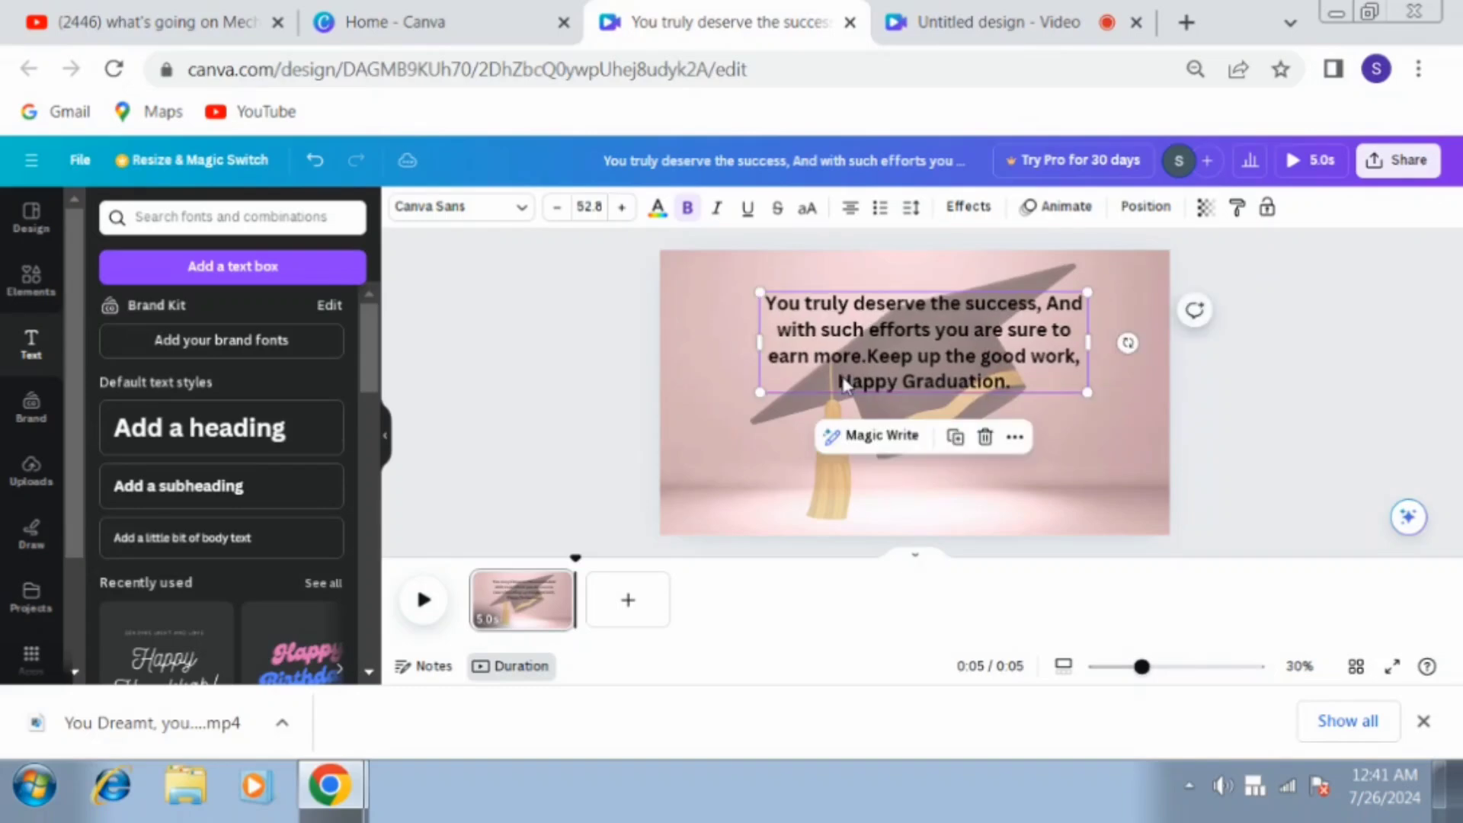
Select "Happy Graduation" in the message and increase the font size to 68.8.
{"action": "double_click", "coordinate": [887, 377]}
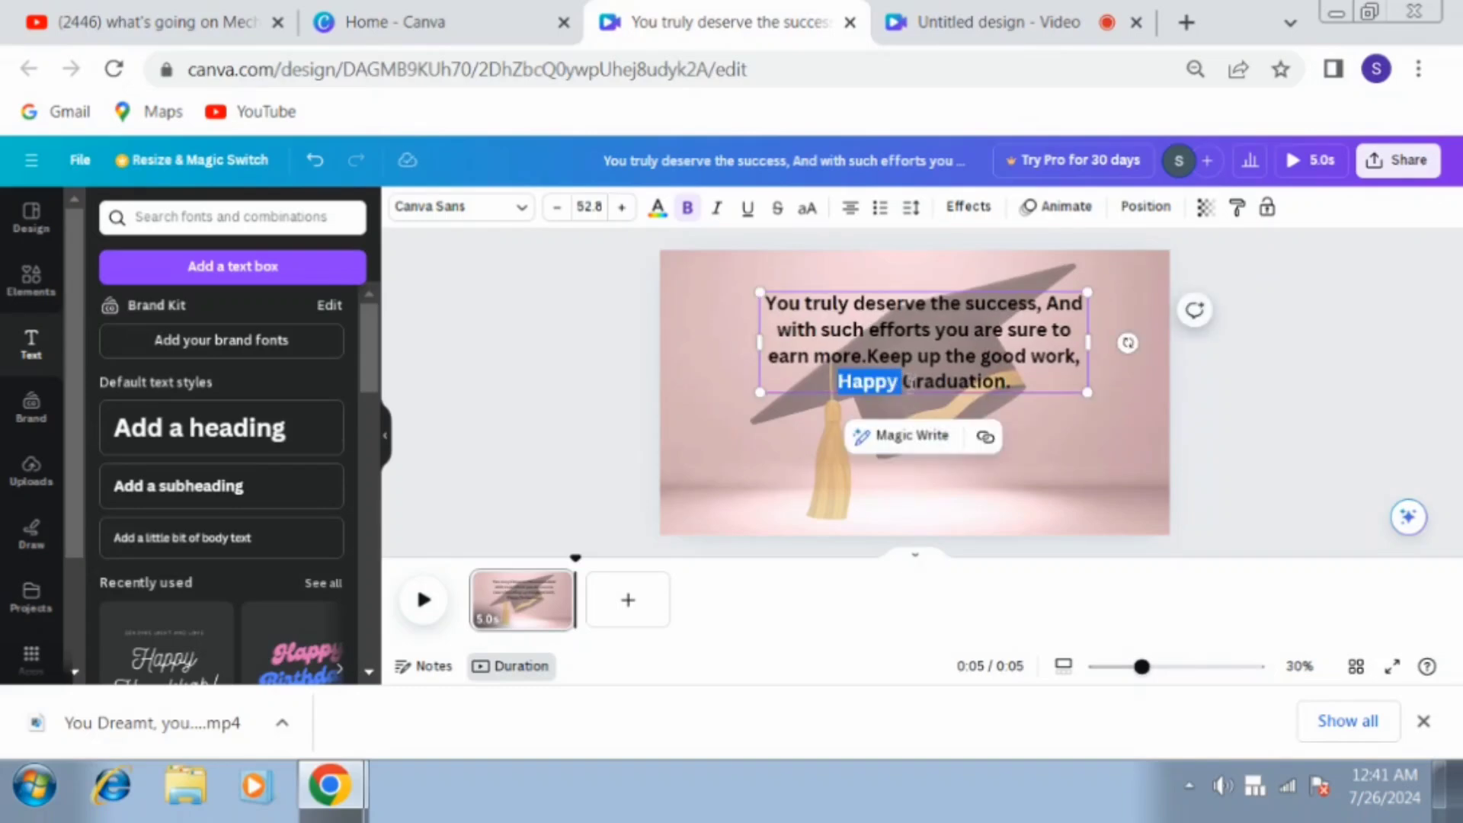
{"action": "left_click", "coordinate": [842, 379]}
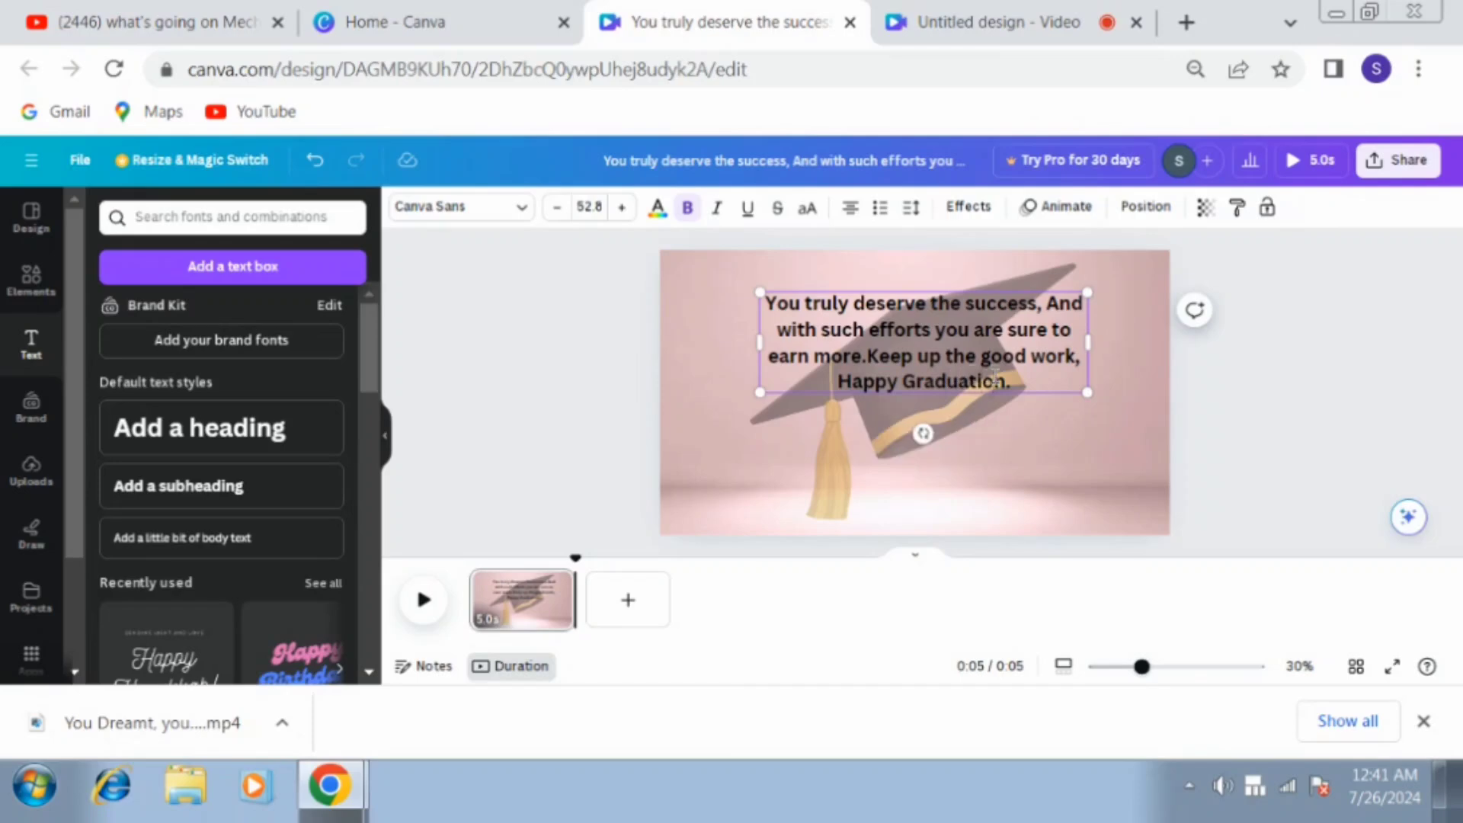
{"action": "left_click_drag", "start_coordinate": [1008, 380], "coordinate": [798, 394]}
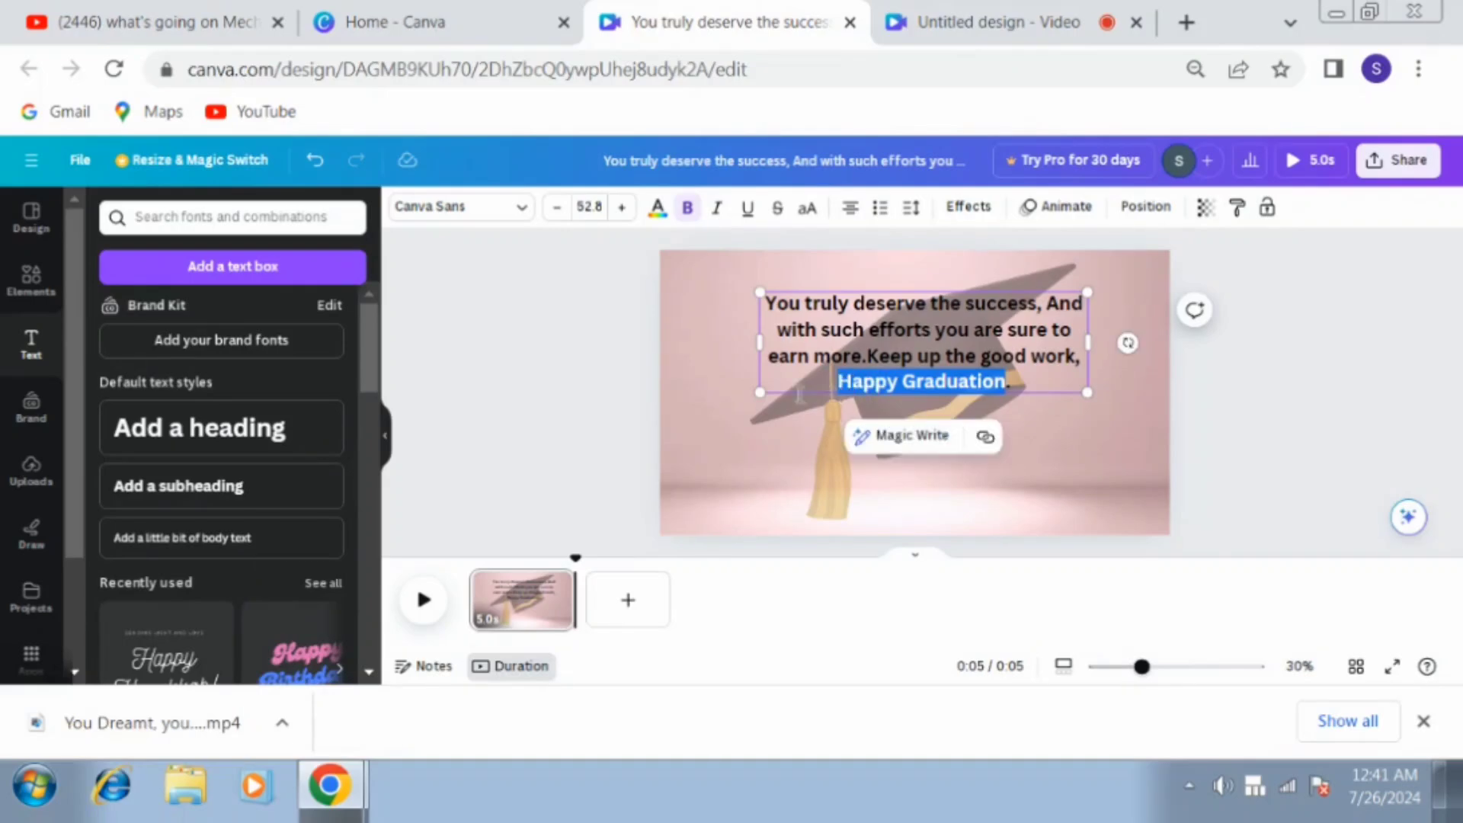
{"action": "left_click", "coordinate": [623, 208]}
{"action": "left_click", "coordinate": [622, 208]}
{"action": "left_click", "coordinate": [623, 208]}
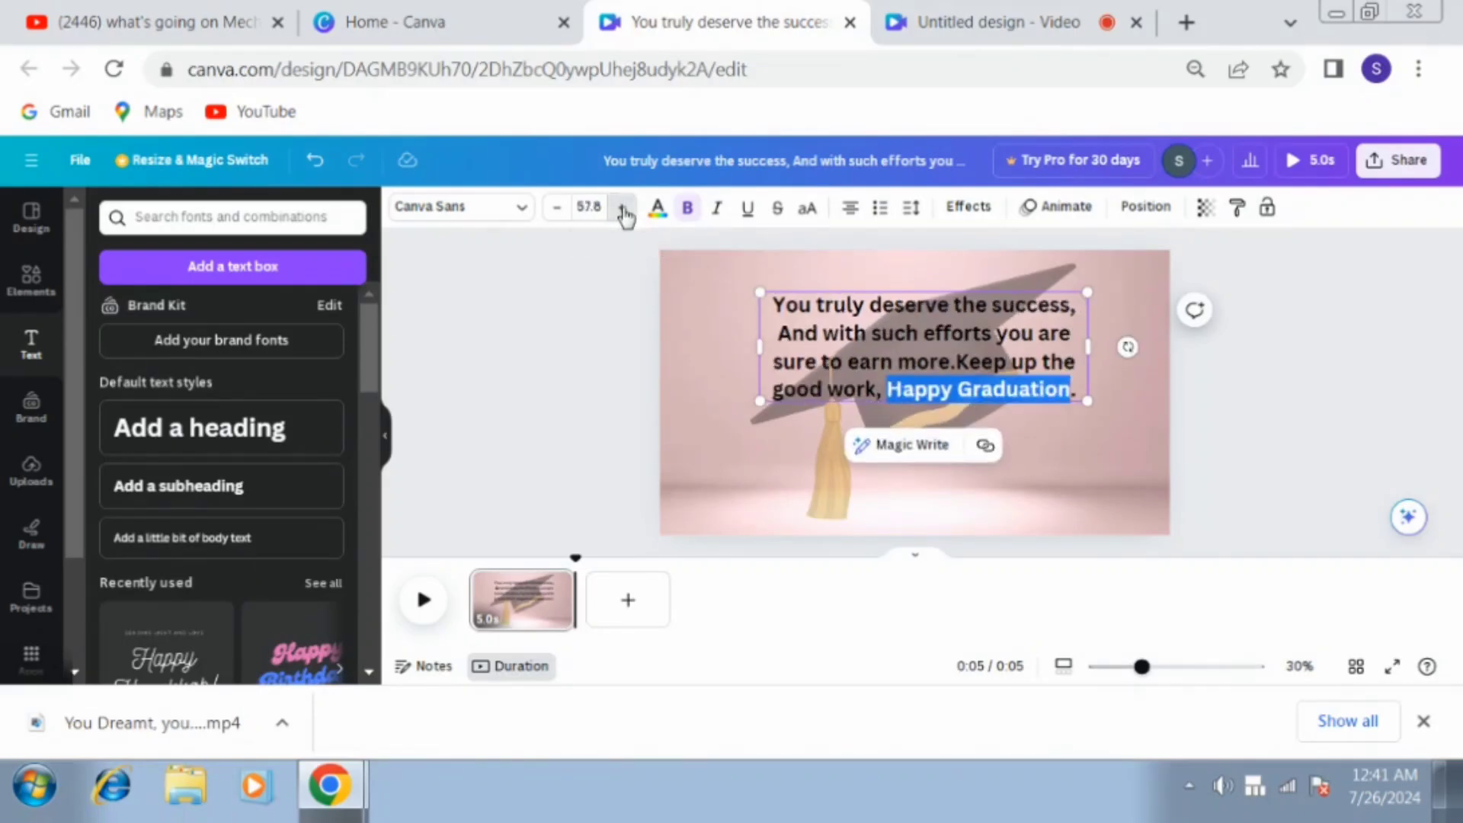
{"action": "left_click", "coordinate": [623, 208]}
{"action": "left_click", "coordinate": [623, 208]}
{"action": "left_click", "coordinate": [622, 208]}
{"action": "left_click", "coordinate": [622, 208]}
{"action": "left_click", "coordinate": [622, 208]}
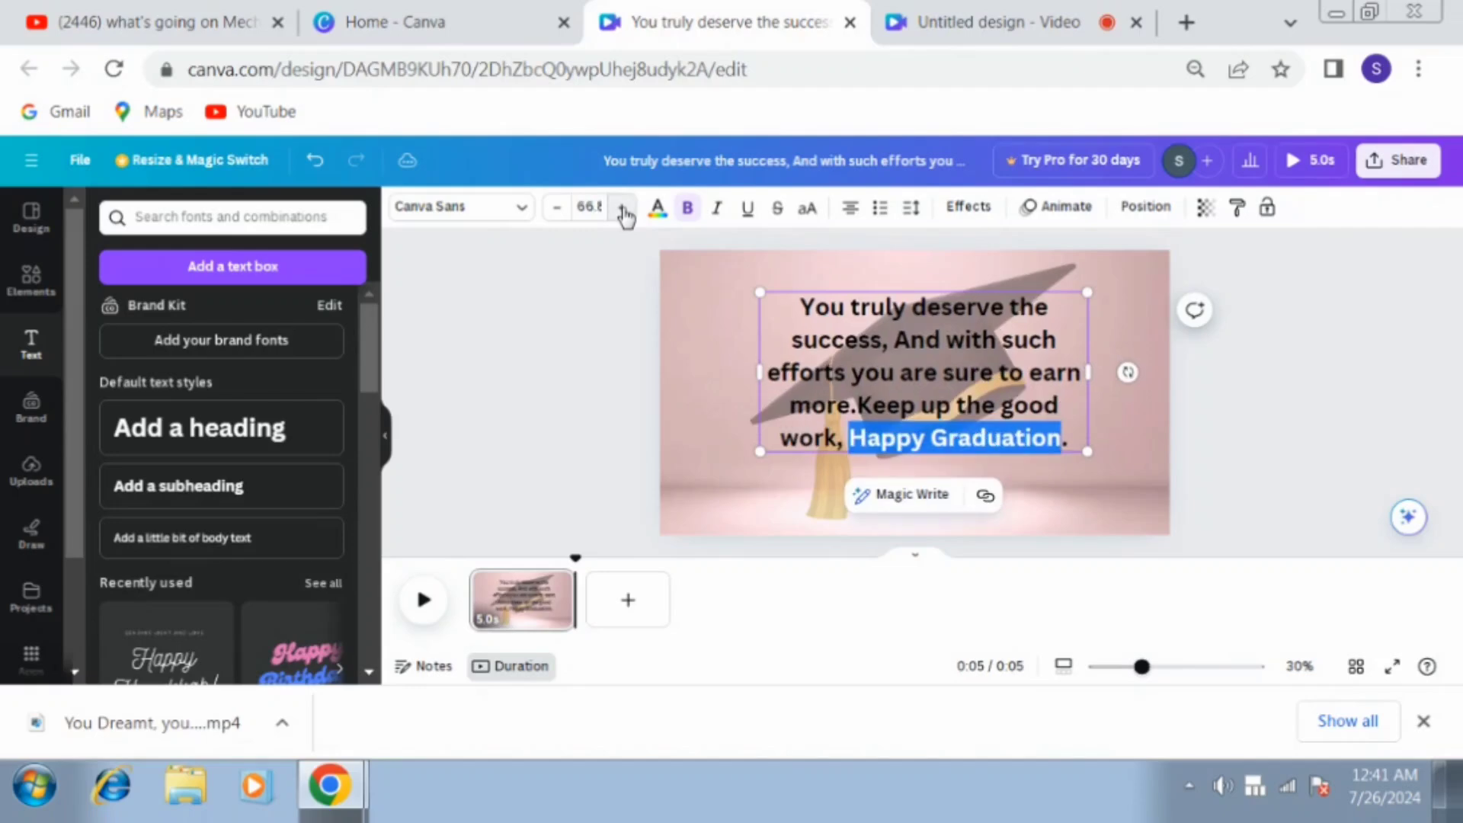
{"action": "left_click", "coordinate": [622, 208]}
{"action": "left_click", "coordinate": [622, 208]}
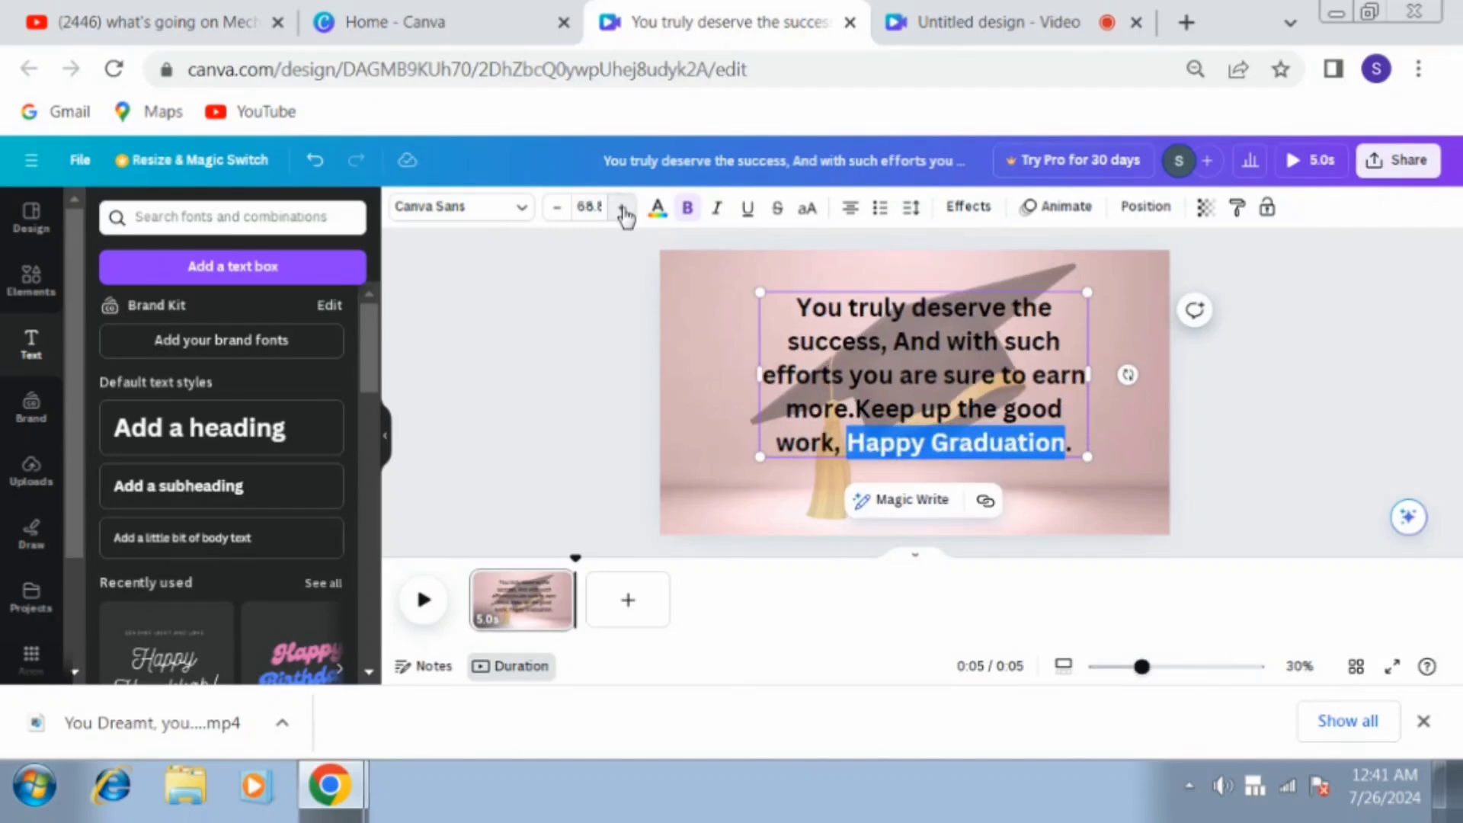
{"action": "left_click", "coordinate": [623, 208]}
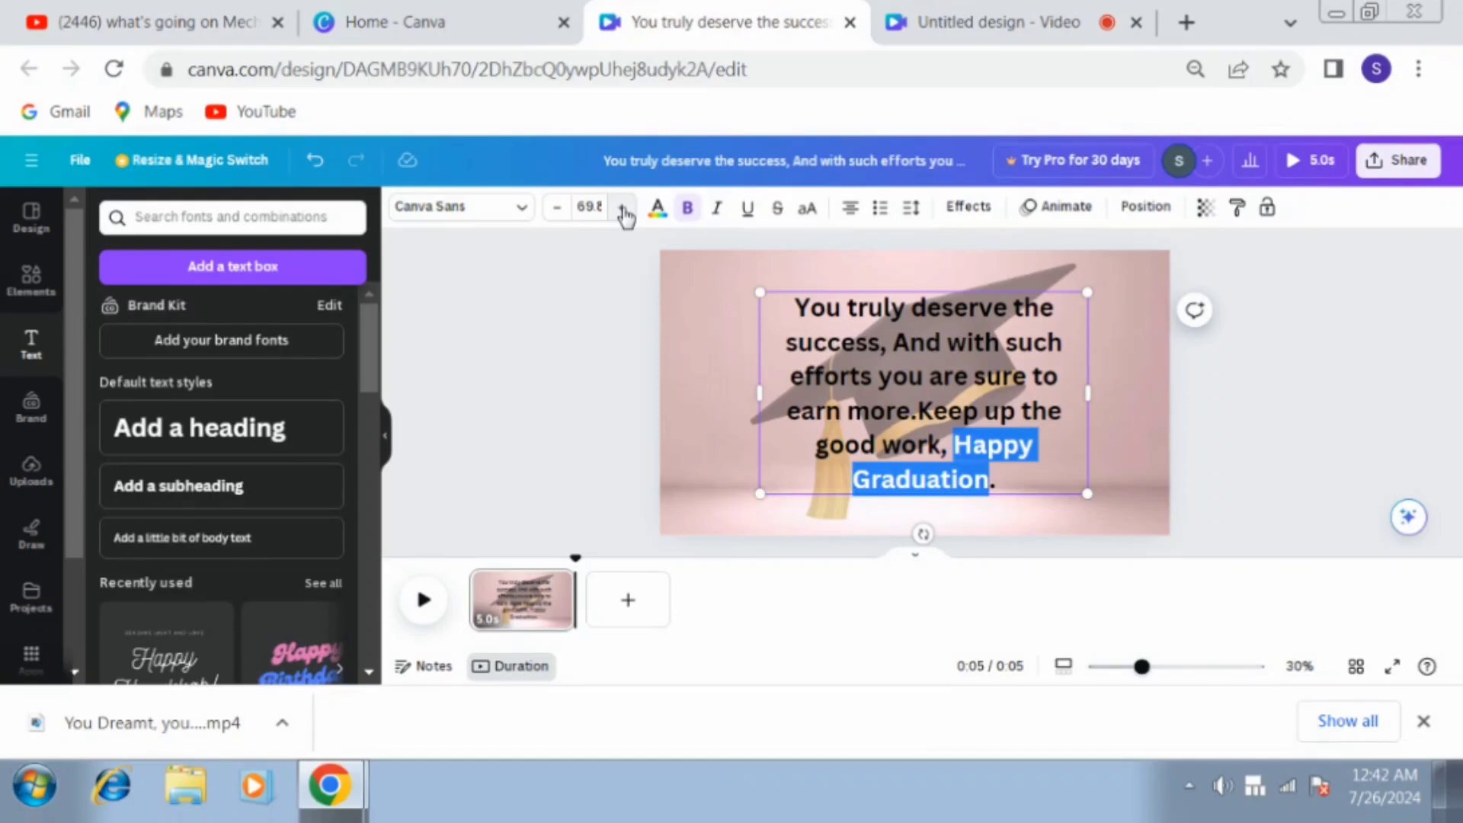
{"action": "left_click", "coordinate": [565, 214]}
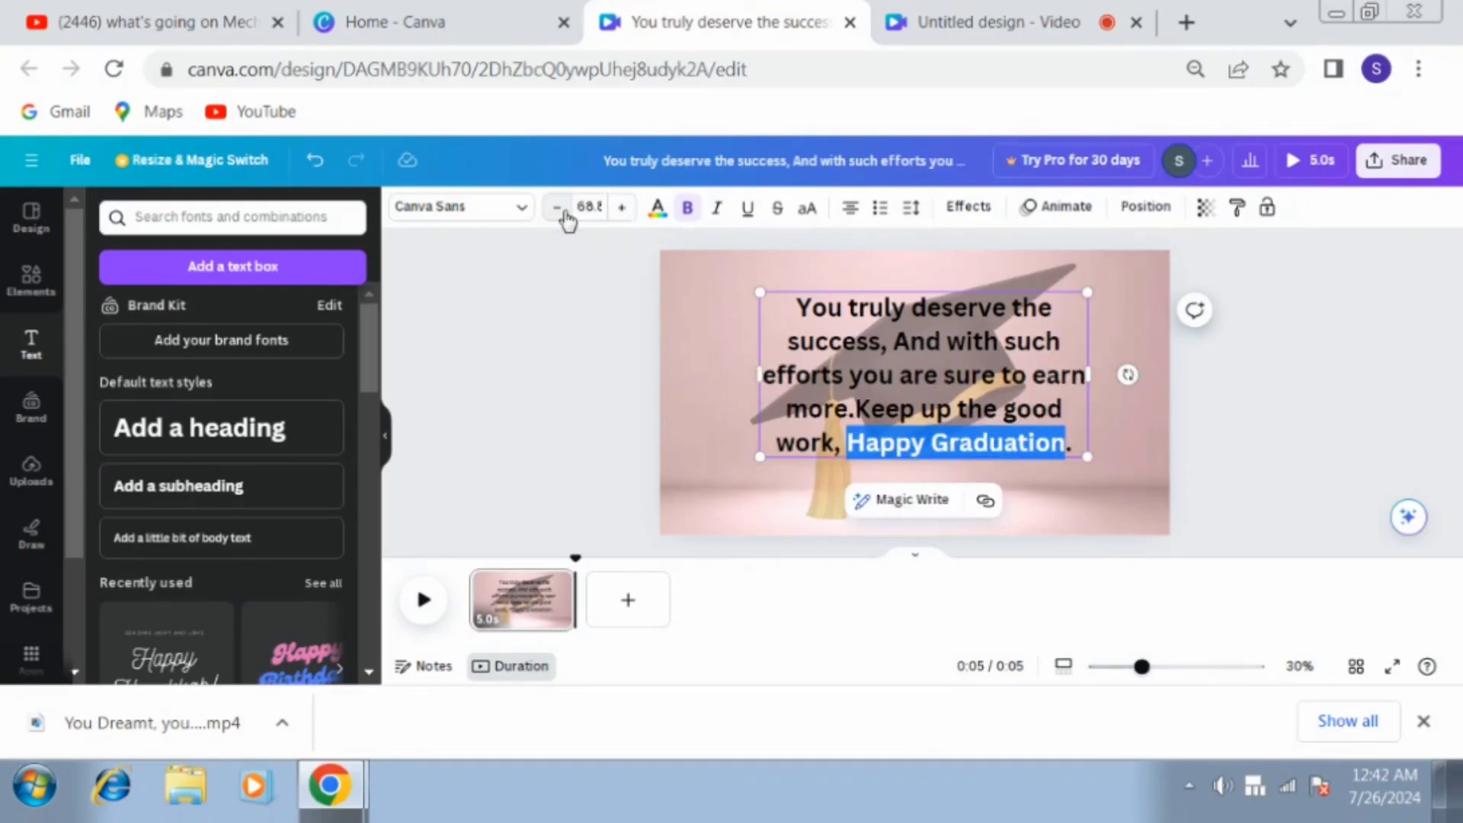
Put "Happy Graduation." on its own line and set the message text above it in the TT Hoves font.
{"action": "left_click", "coordinate": [846, 444]}
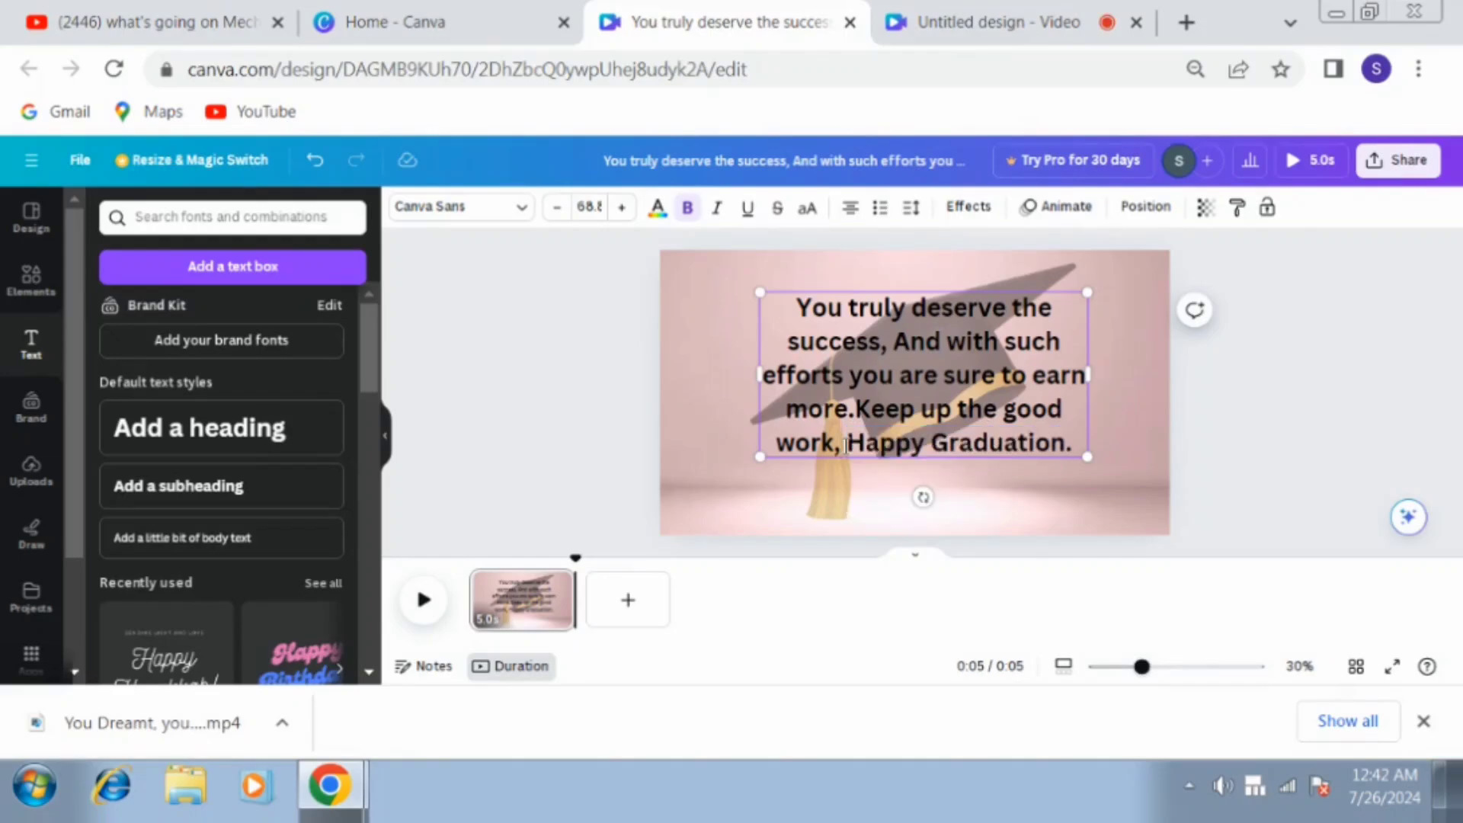
{"action": "key", "text": "Return"}
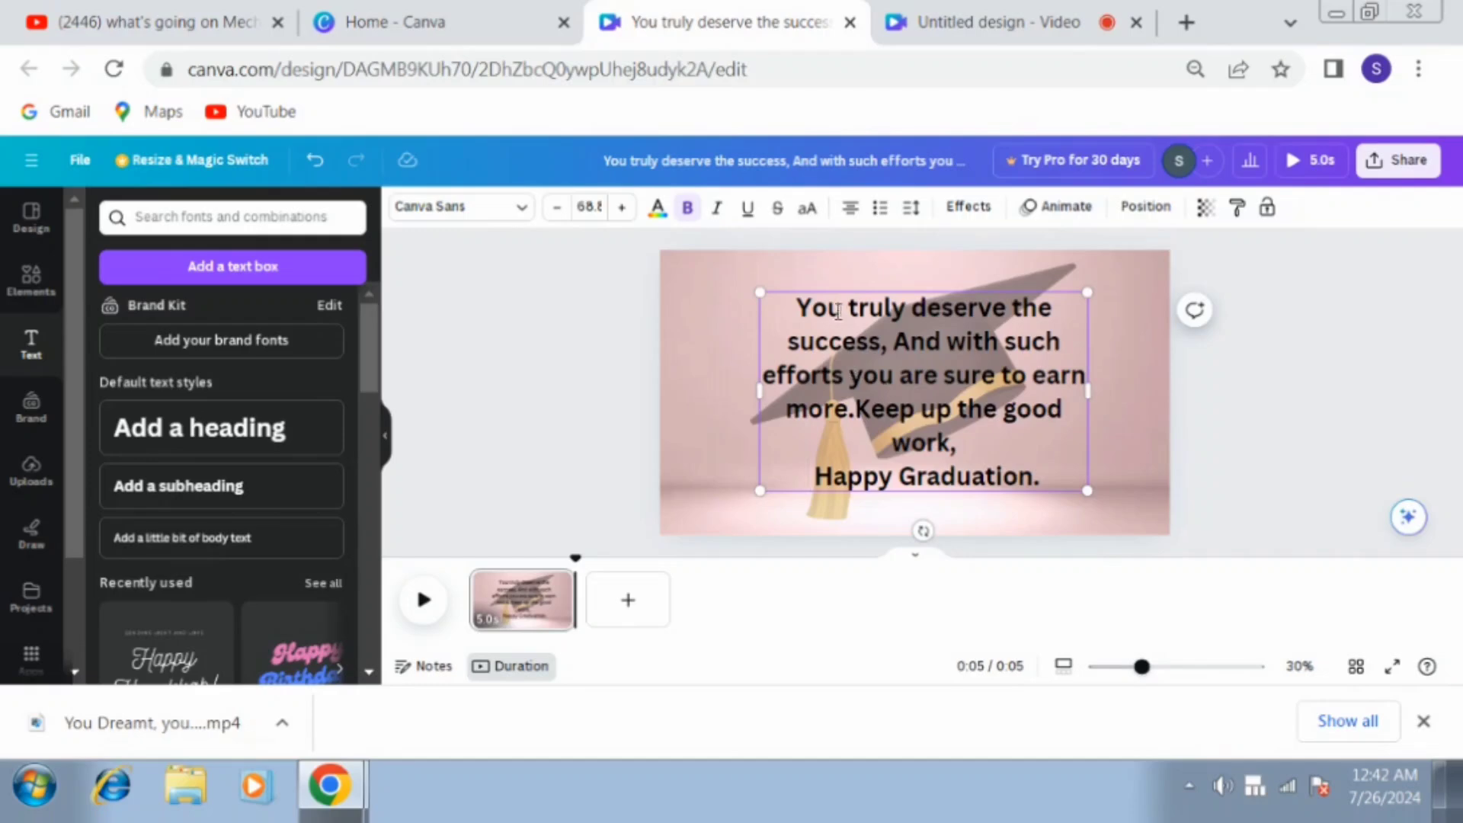
{"action": "left_click_drag", "start_coordinate": [797, 305], "coordinate": [1024, 442]}
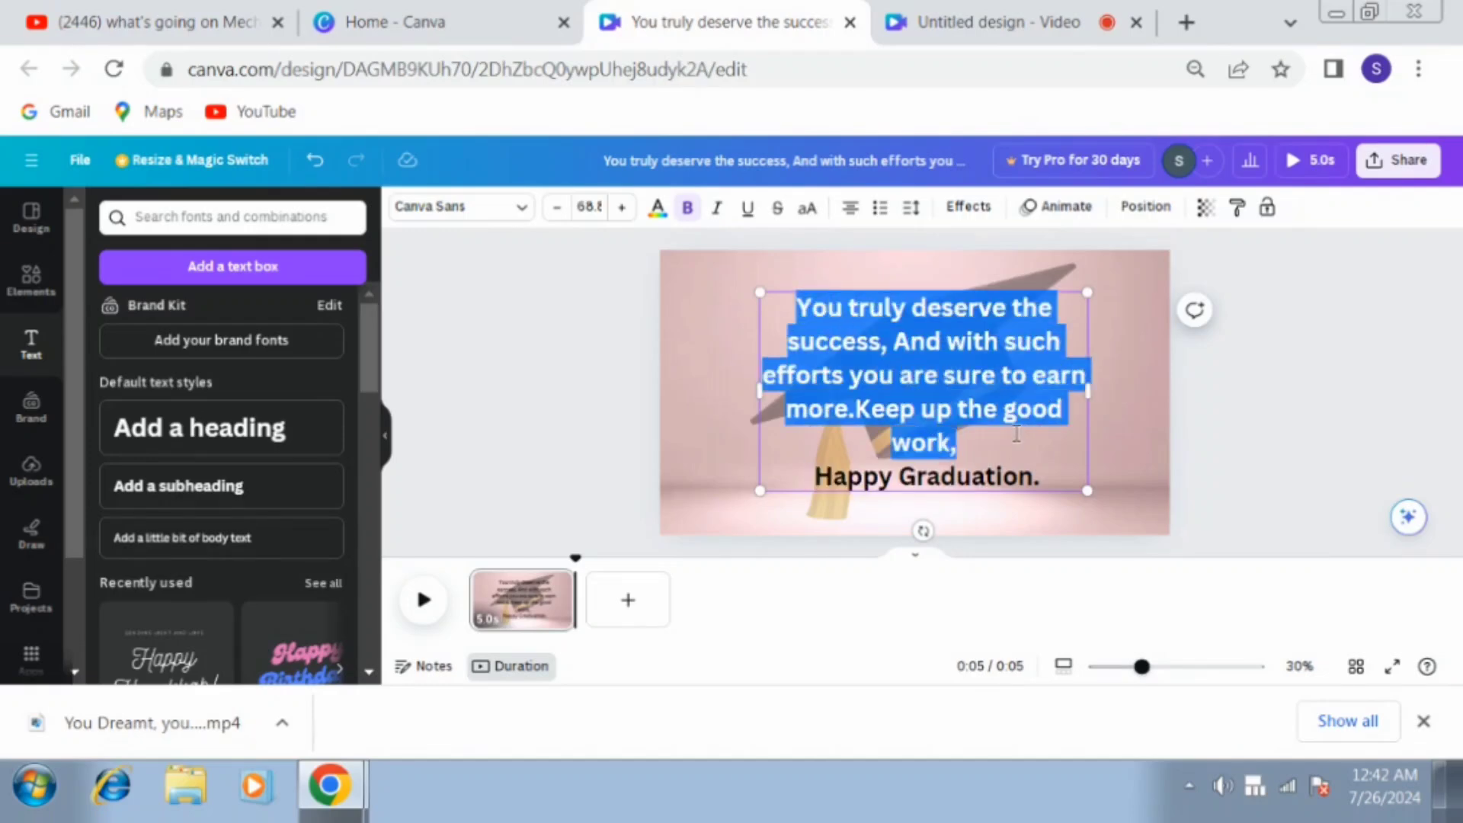
{"action": "left_click", "coordinate": [526, 213]}
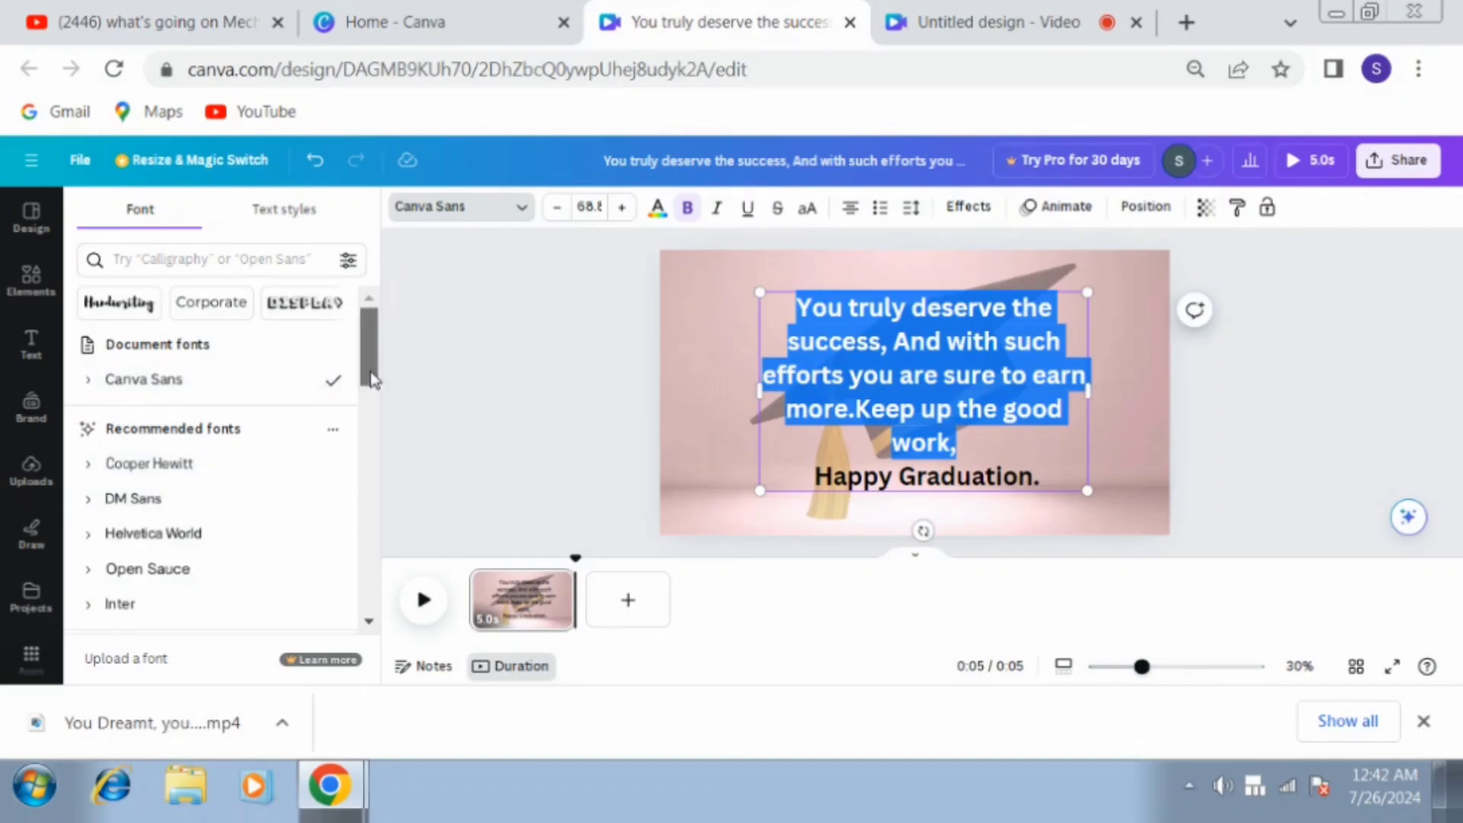
{"action": "left_click_drag", "start_coordinate": [370, 372], "coordinate": [369, 463]}
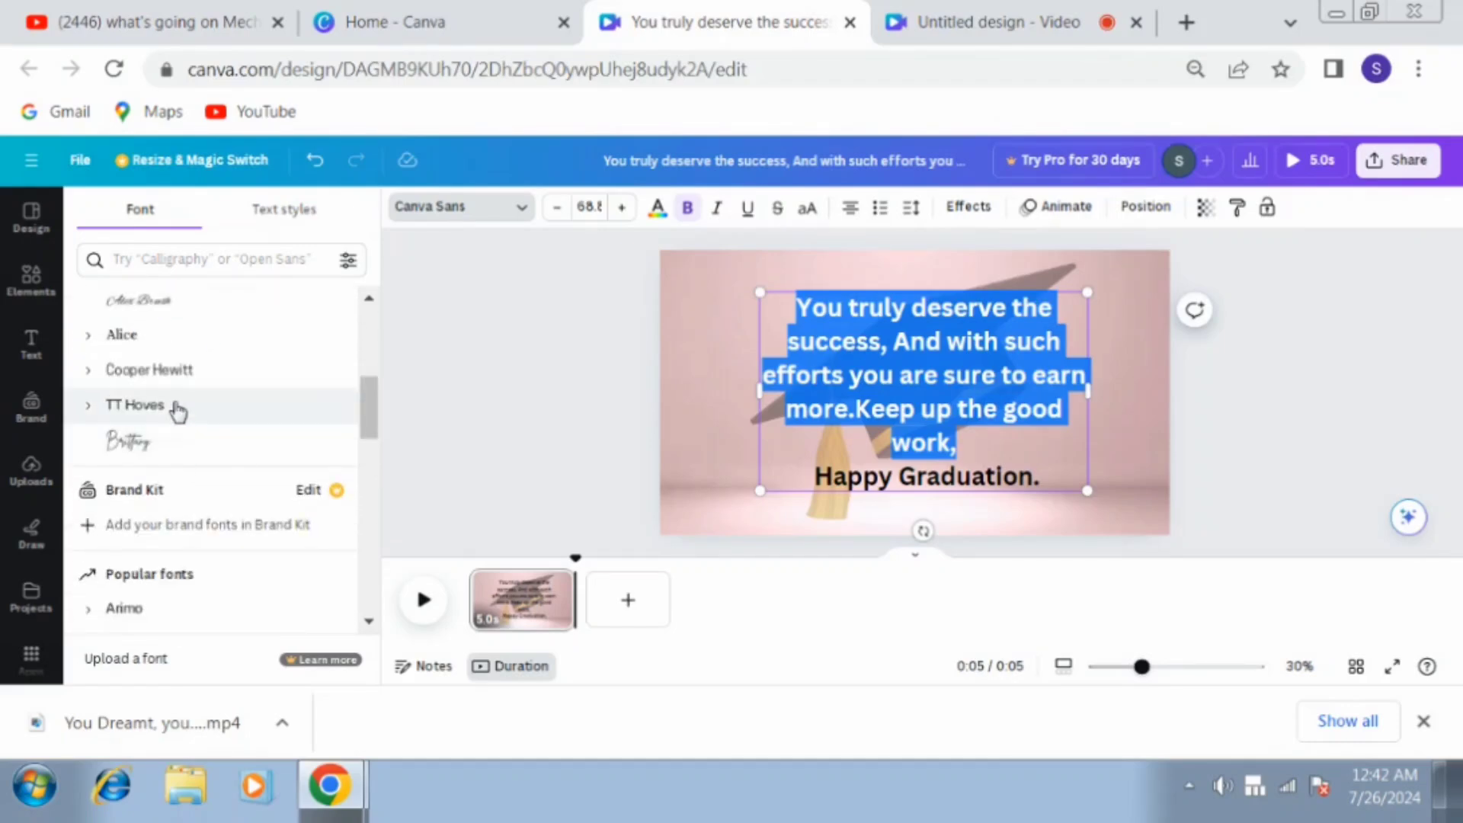
{"action": "left_click", "coordinate": [175, 407]}
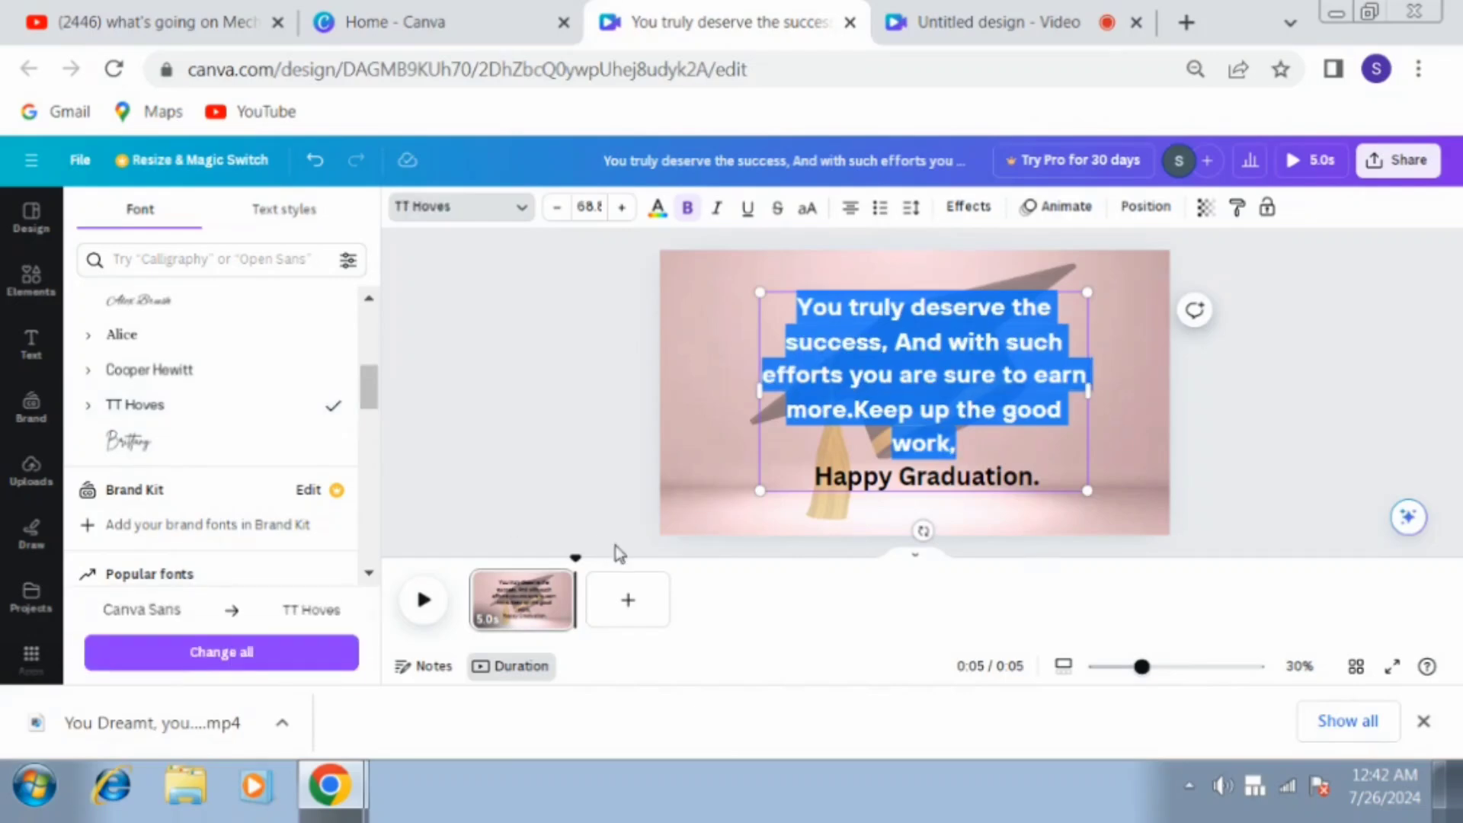
Set the "Happy Graduation." line in the Alex Brush font at size 114.
{"action": "left_click_drag", "start_coordinate": [813, 478], "coordinate": [1072, 479]}
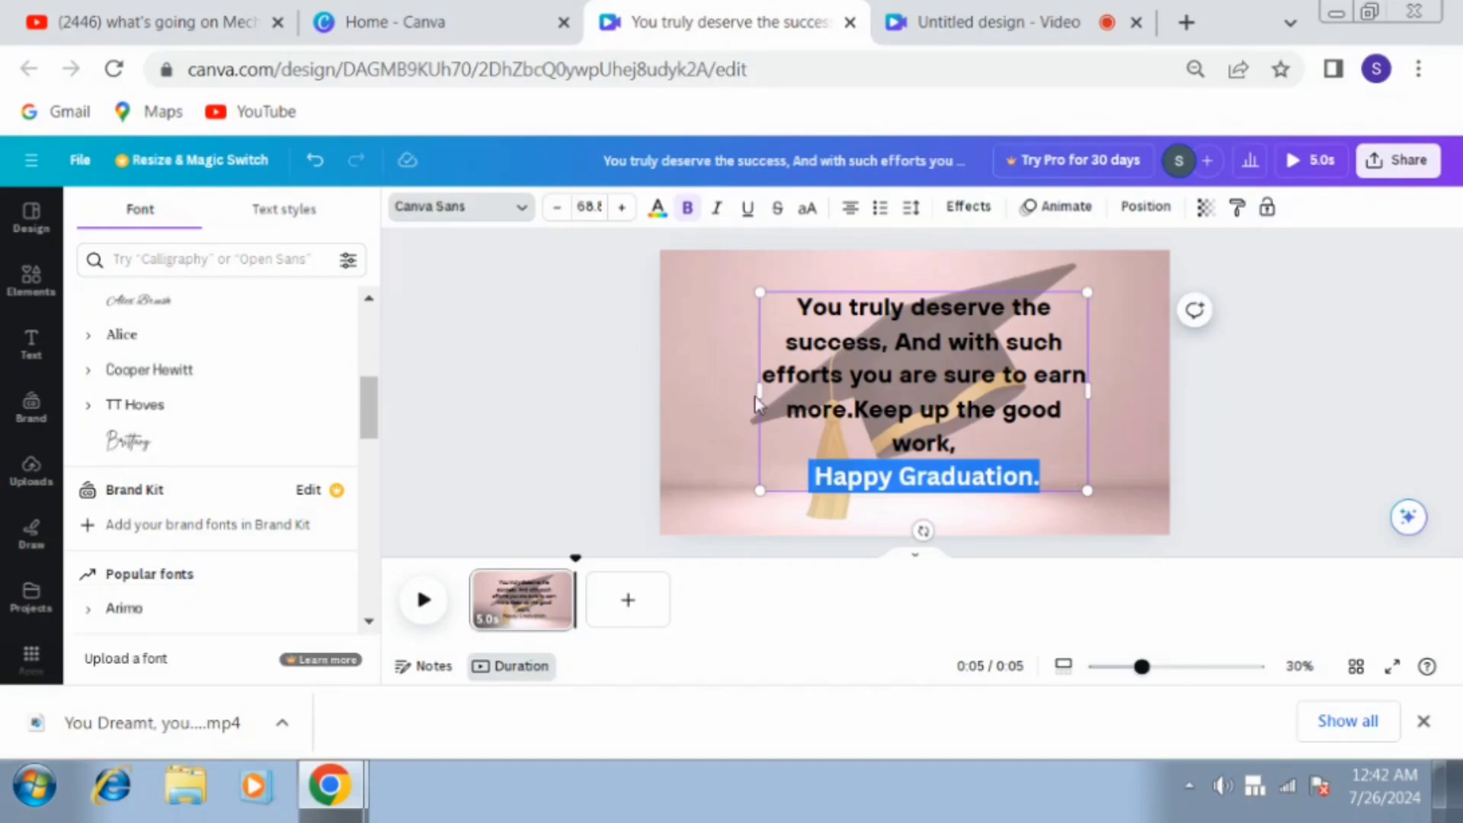
{"action": "left_click", "coordinate": [252, 314]}
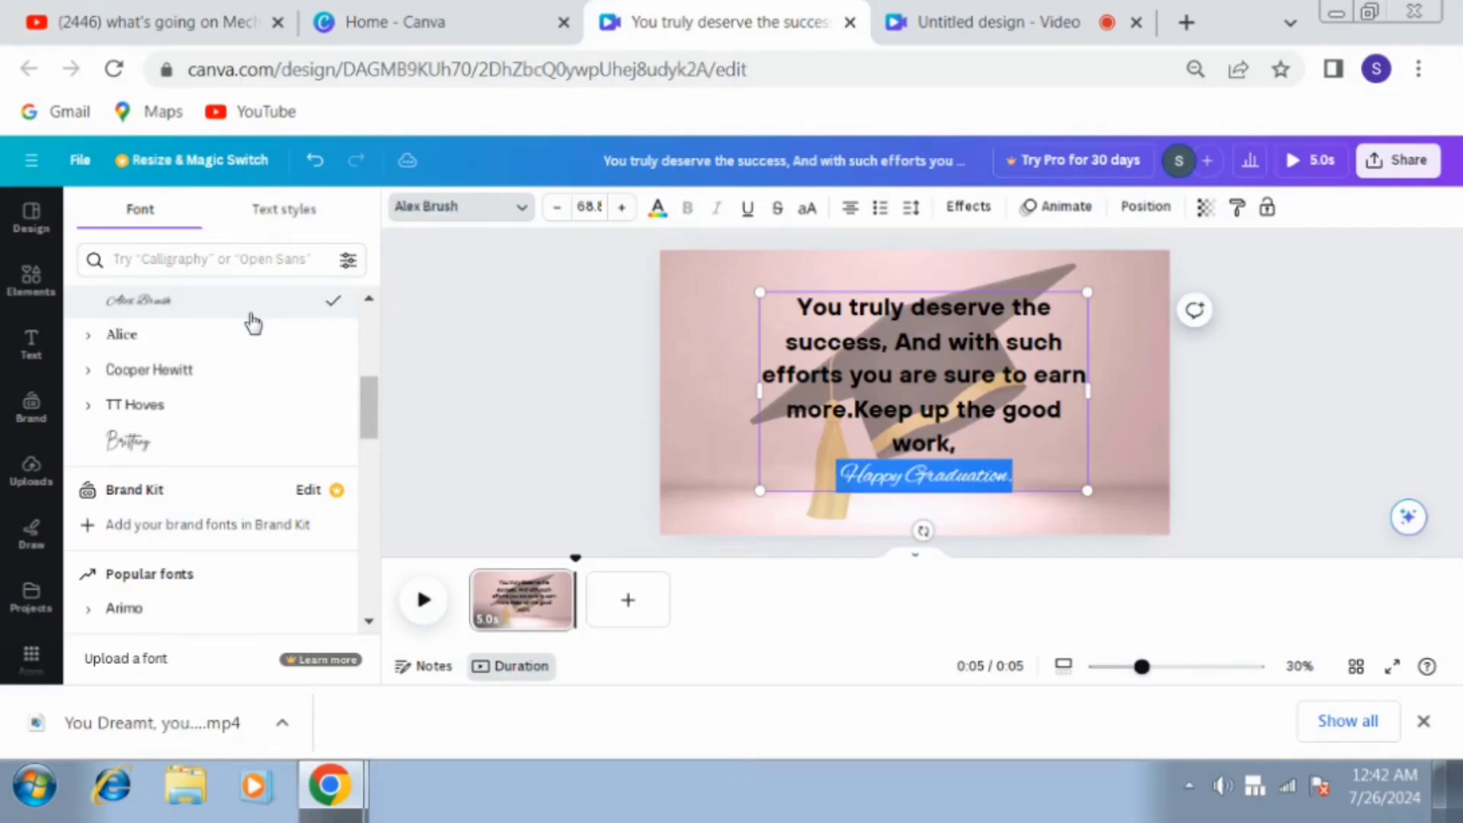
{"action": "left_click", "coordinate": [625, 209]}
{"action": "left_click", "coordinate": [624, 209]}
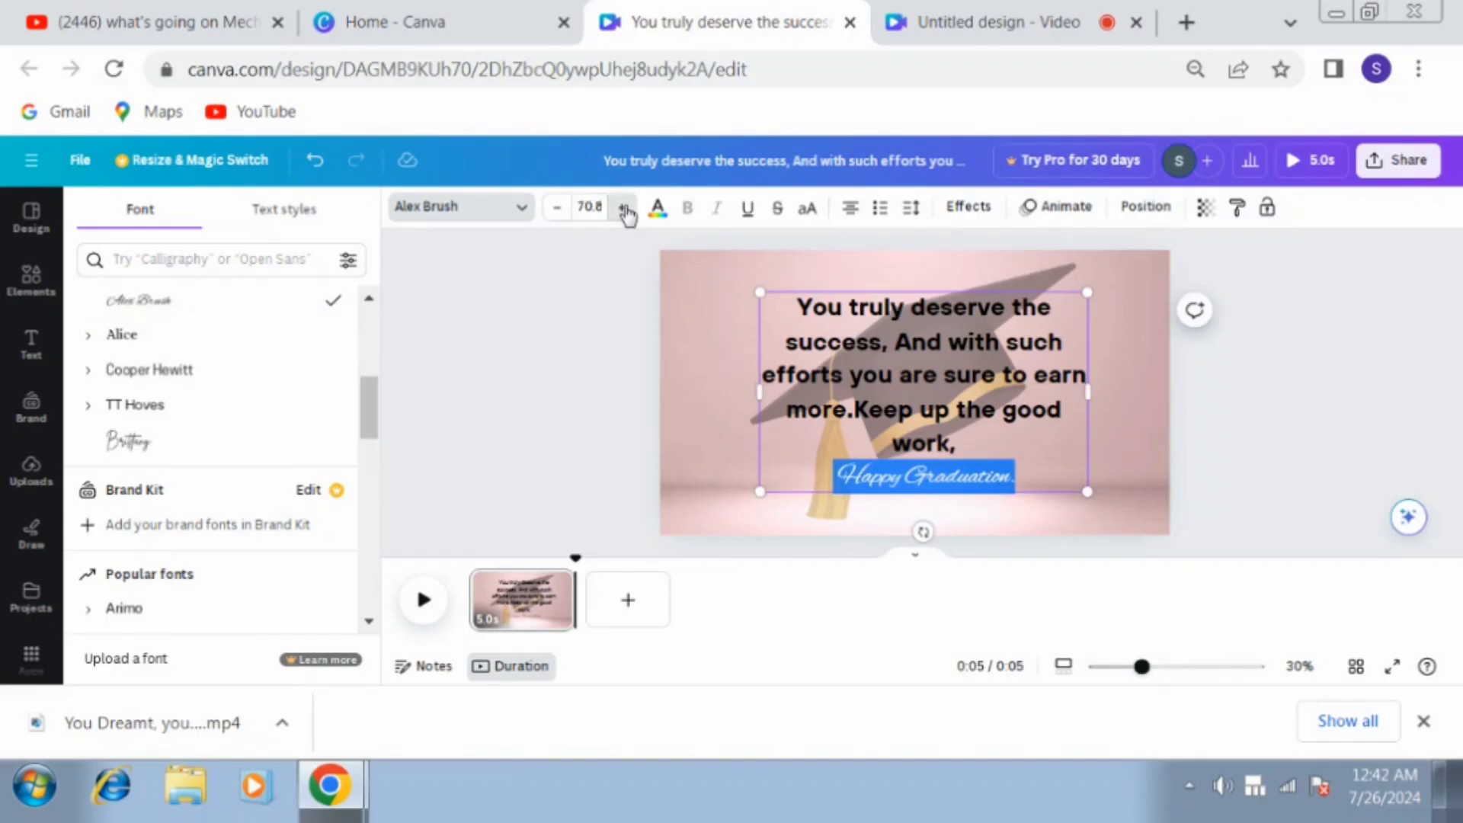
{"action": "left_click", "coordinate": [625, 209]}
{"action": "left_click", "coordinate": [624, 209]}
{"action": "left_click", "coordinate": [624, 209]}
{"action": "left_click", "coordinate": [625, 209]}
{"action": "left_click", "coordinate": [624, 209]}
{"action": "left_click", "coordinate": [625, 208]}
{"action": "left_click", "coordinate": [625, 208]}
{"action": "left_click", "coordinate": [624, 209]}
{"action": "left_click", "coordinate": [624, 208]}
{"action": "left_click", "coordinate": [624, 209]}
{"action": "left_click", "coordinate": [625, 208]}
{"action": "left_click", "coordinate": [624, 209]}
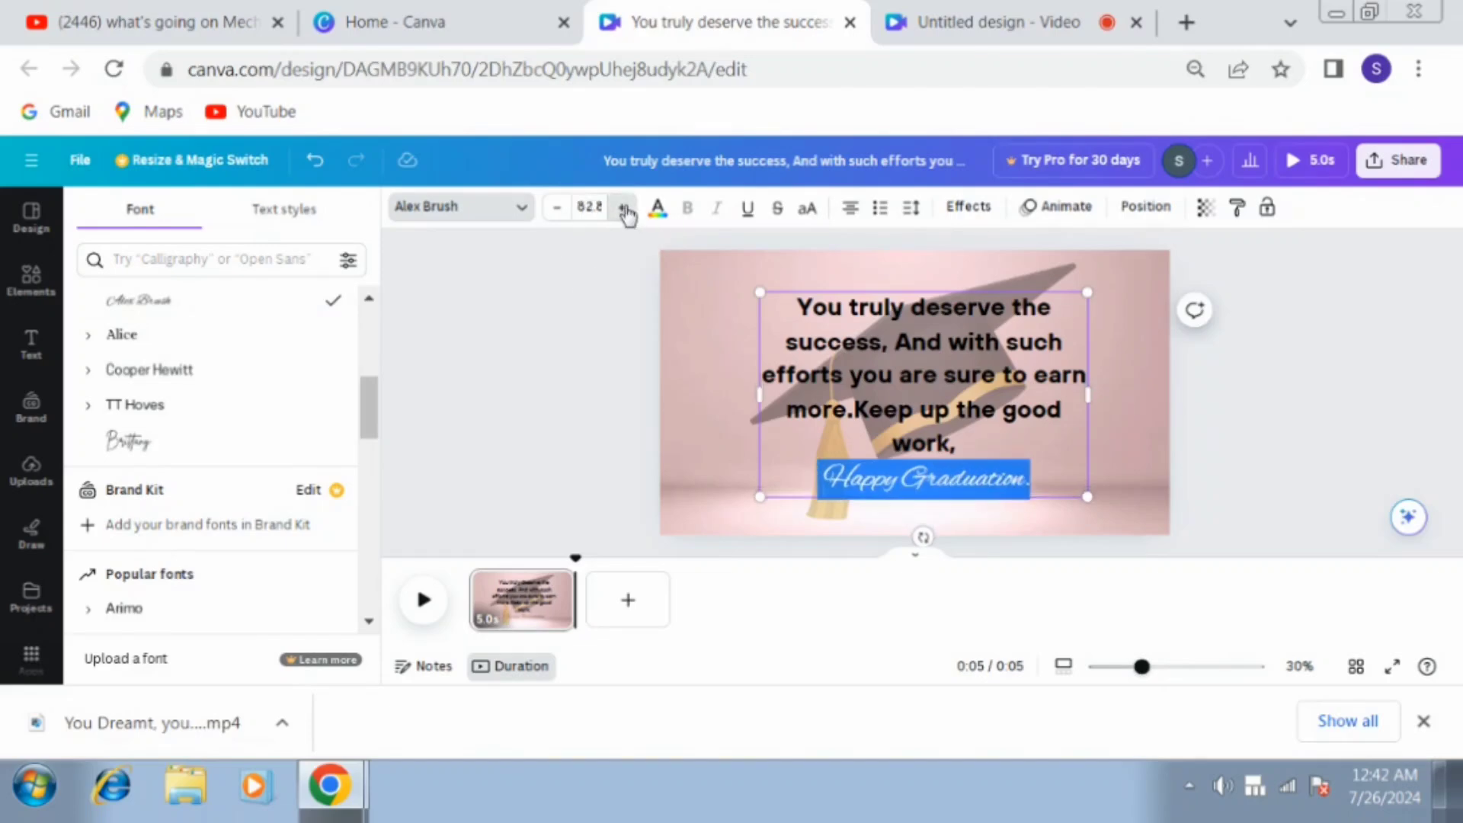
{"action": "left_click", "coordinate": [625, 209]}
{"action": "left_click", "coordinate": [625, 209]}
{"action": "left_click", "coordinate": [625, 209]}
{"action": "left_click", "coordinate": [625, 208]}
{"action": "left_click", "coordinate": [625, 209]}
{"action": "left_click", "coordinate": [624, 209]}
{"action": "left_click", "coordinate": [625, 209]}
{"action": "left_click", "coordinate": [625, 209]}
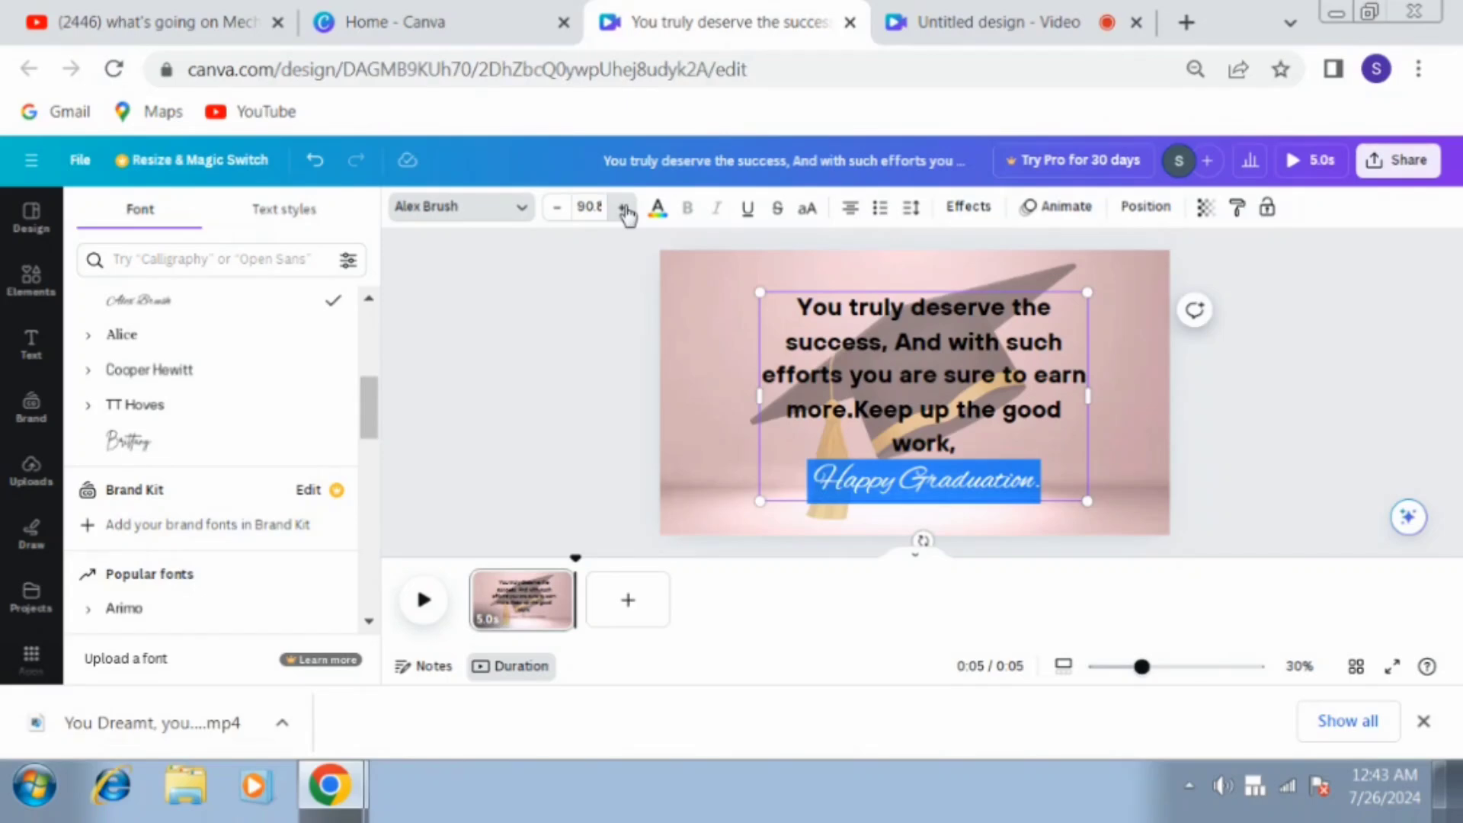
{"action": "left_click", "coordinate": [625, 209]}
{"action": "left_click", "coordinate": [624, 208]}
{"action": "left_click", "coordinate": [625, 209]}
{"action": "left_click", "coordinate": [624, 208]}
{"action": "left_click", "coordinate": [625, 209]}
{"action": "left_click", "coordinate": [624, 209]}
{"action": "left_click", "coordinate": [624, 209]}
{"action": "left_click", "coordinate": [625, 208]}
{"action": "left_click", "coordinate": [625, 209]}
{"action": "left_click", "coordinate": [625, 208]}
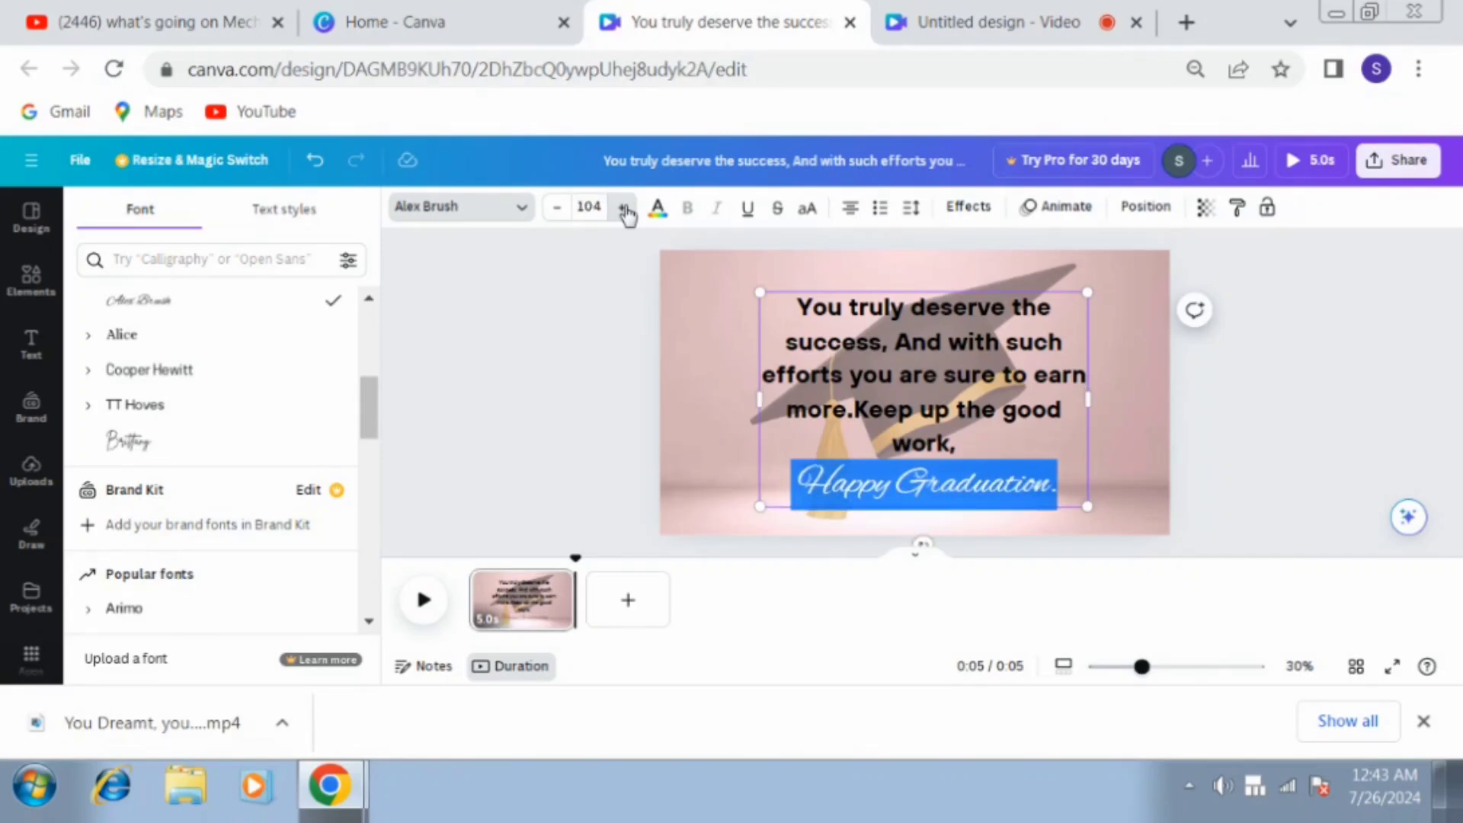
{"action": "left_click", "coordinate": [625, 209]}
{"action": "left_click", "coordinate": [624, 208]}
{"action": "left_click", "coordinate": [625, 209]}
{"action": "left_click", "coordinate": [625, 208]}
{"action": "left_click", "coordinate": [625, 209]}
{"action": "left_click", "coordinate": [625, 209]}
{"action": "left_click", "coordinate": [625, 208]}
{"action": "left_click", "coordinate": [625, 209]}
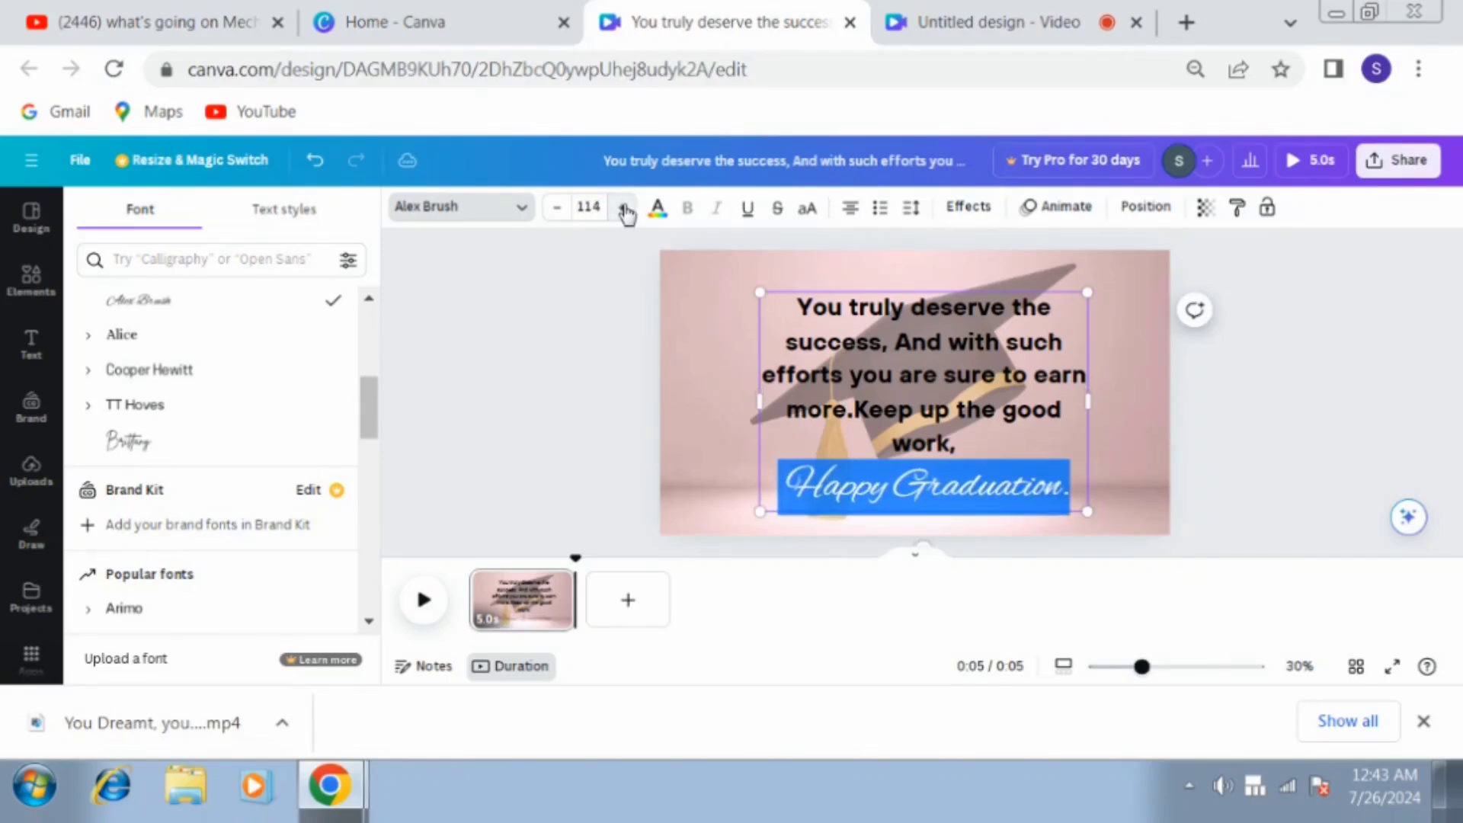
Leave text editing and shift the whole message slightly so it is centered on the page.
{"action": "left_click", "coordinate": [530, 319]}
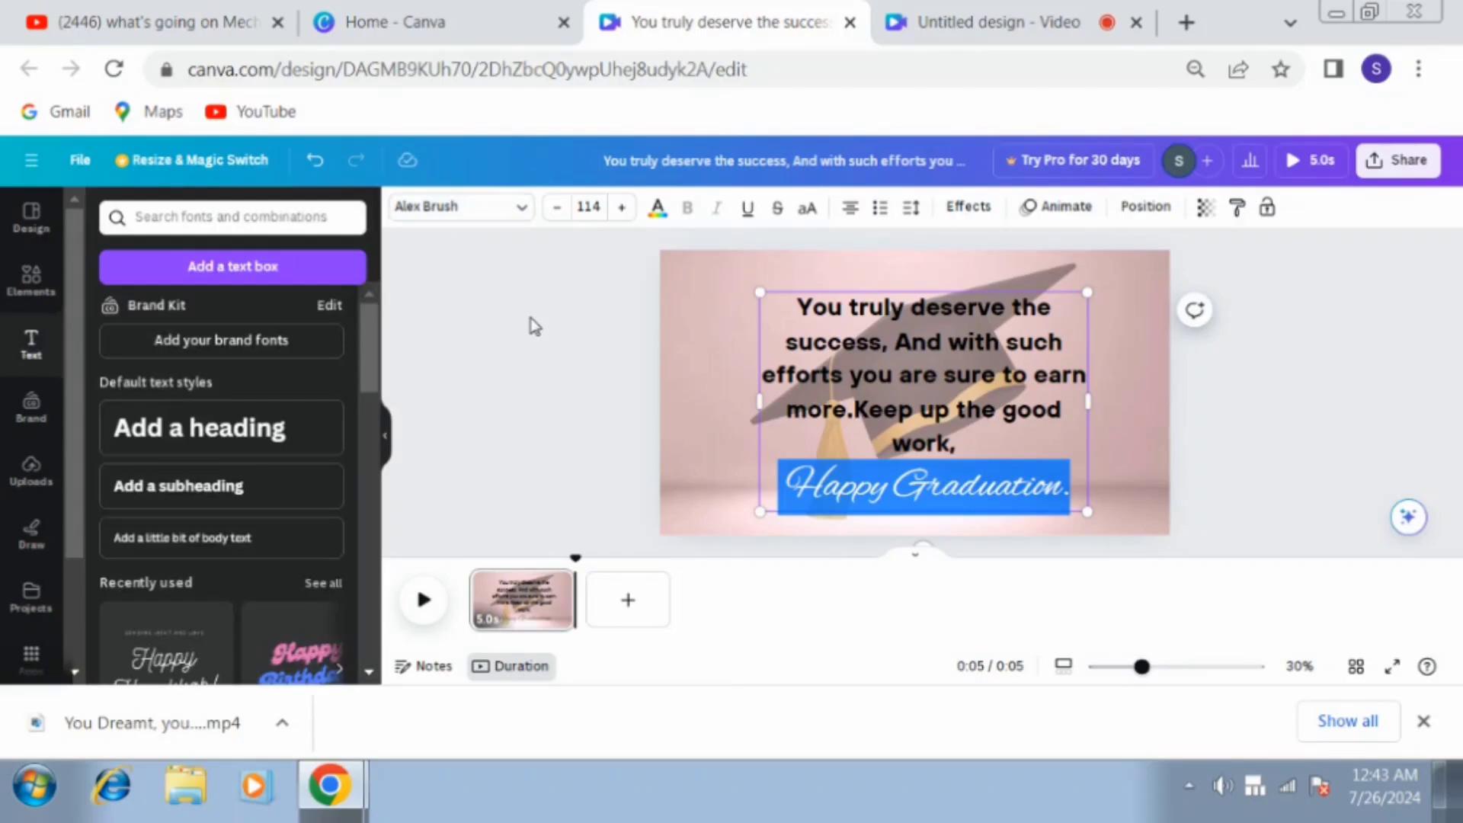
{"action": "left_click", "coordinate": [559, 360]}
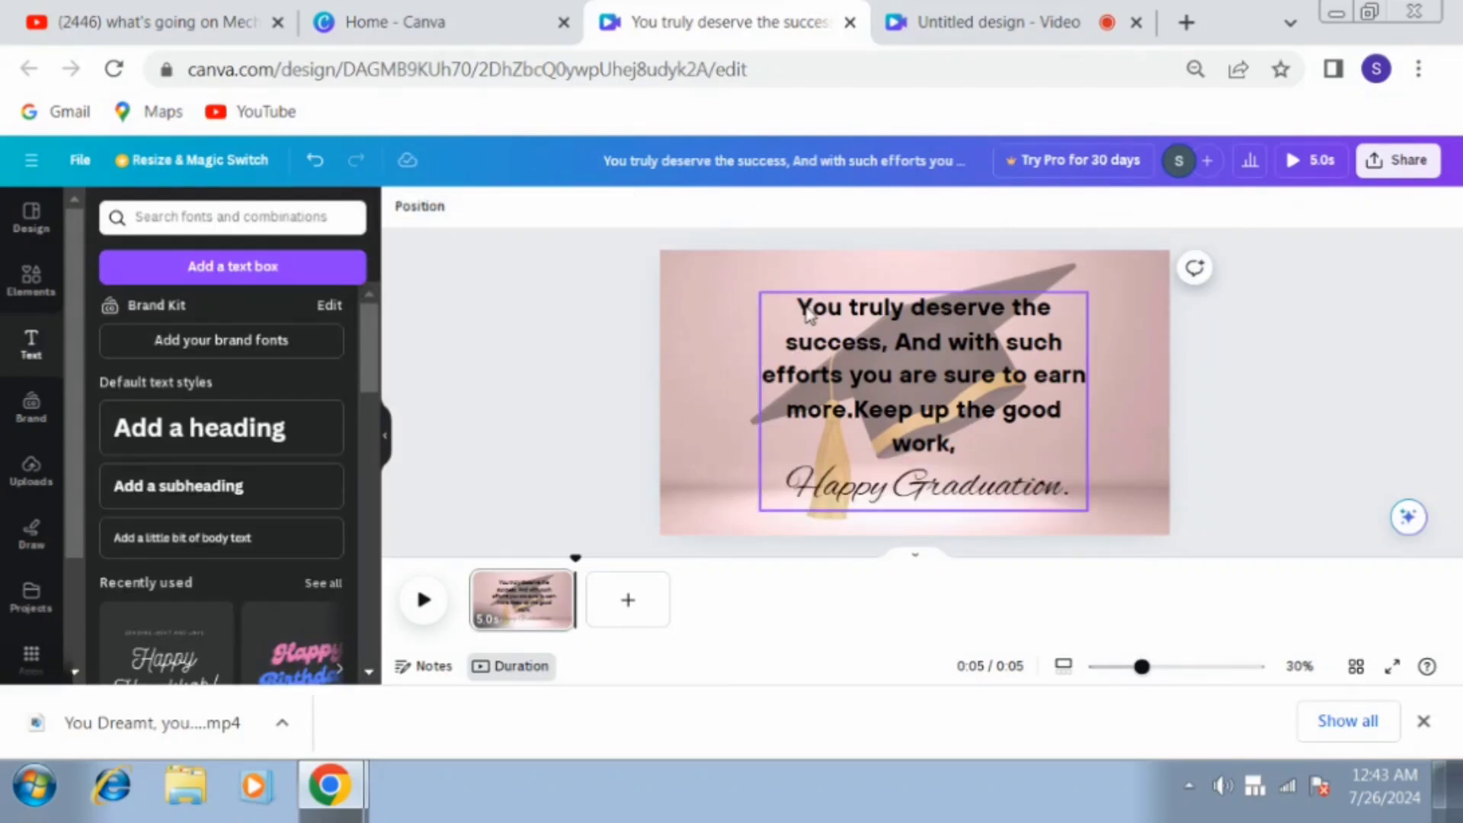
{"action": "left_click_drag", "start_coordinate": [810, 314], "coordinate": [798, 302]}
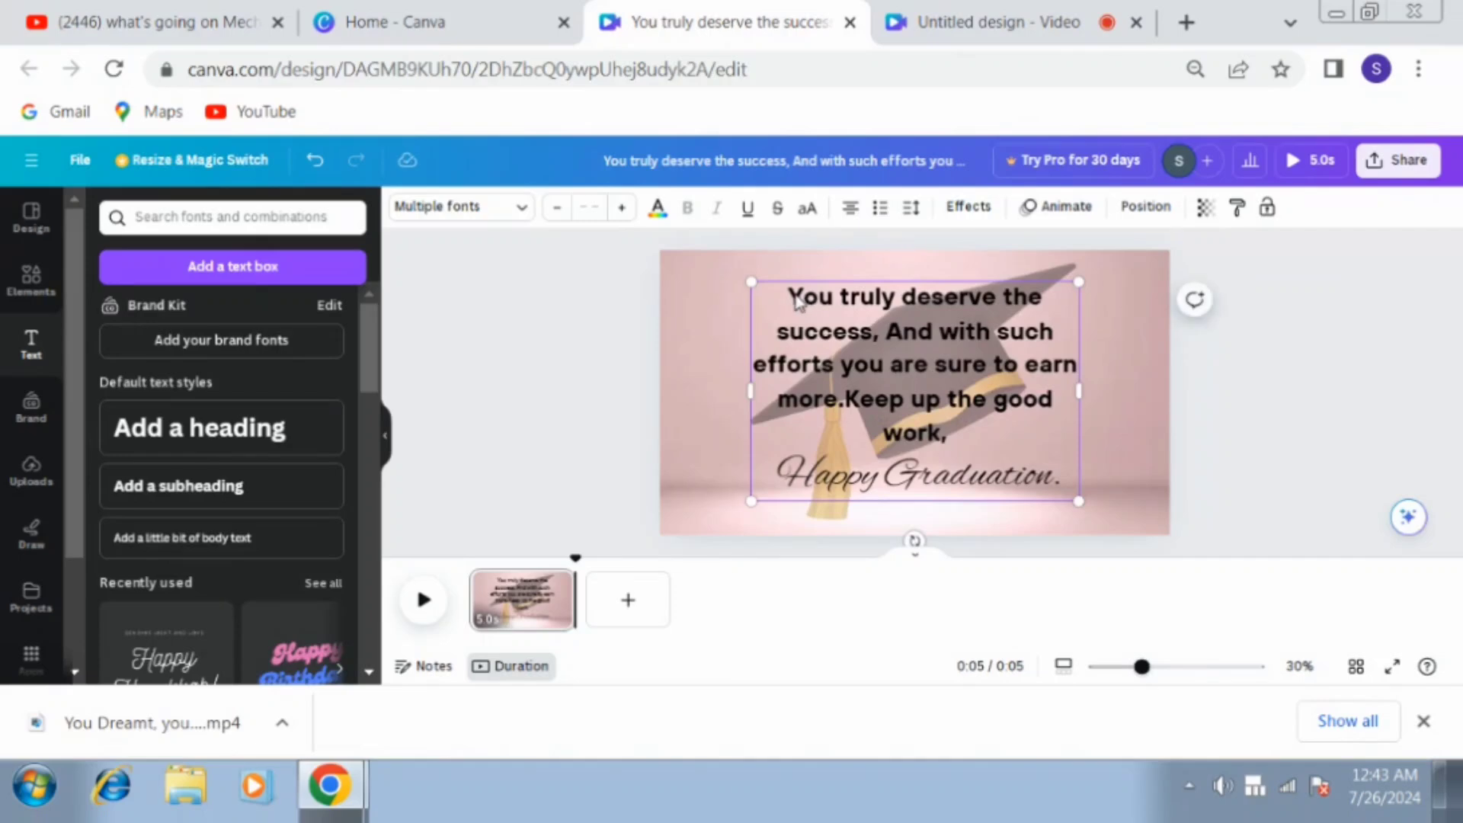
Select the entire message and recolor it with the greyish-pink shade from the photo colours.
{"action": "double_click", "coordinate": [795, 298]}
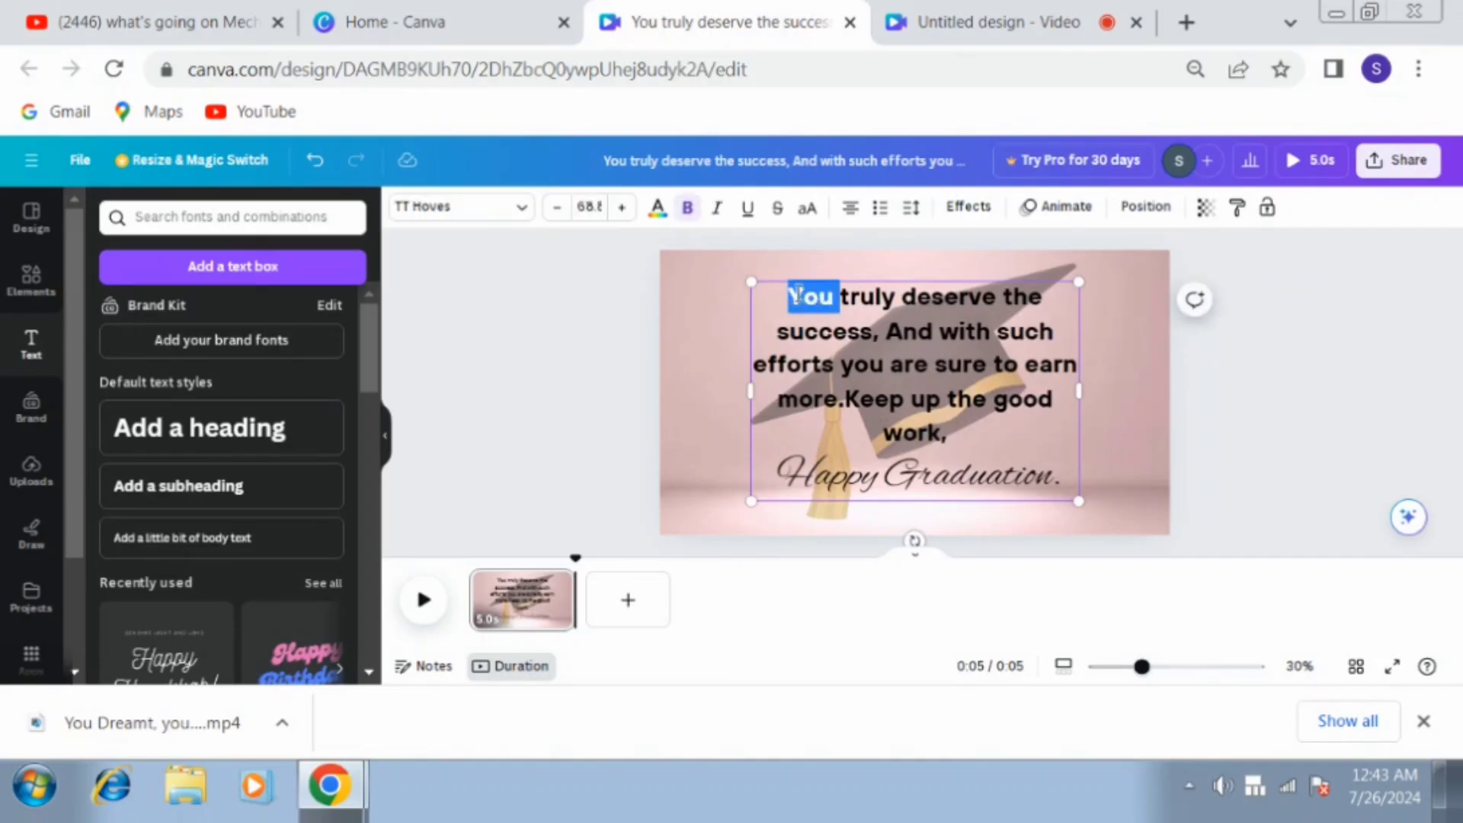
{"action": "left_click", "coordinate": [821, 309]}
{"action": "double_click", "coordinate": [791, 287]}
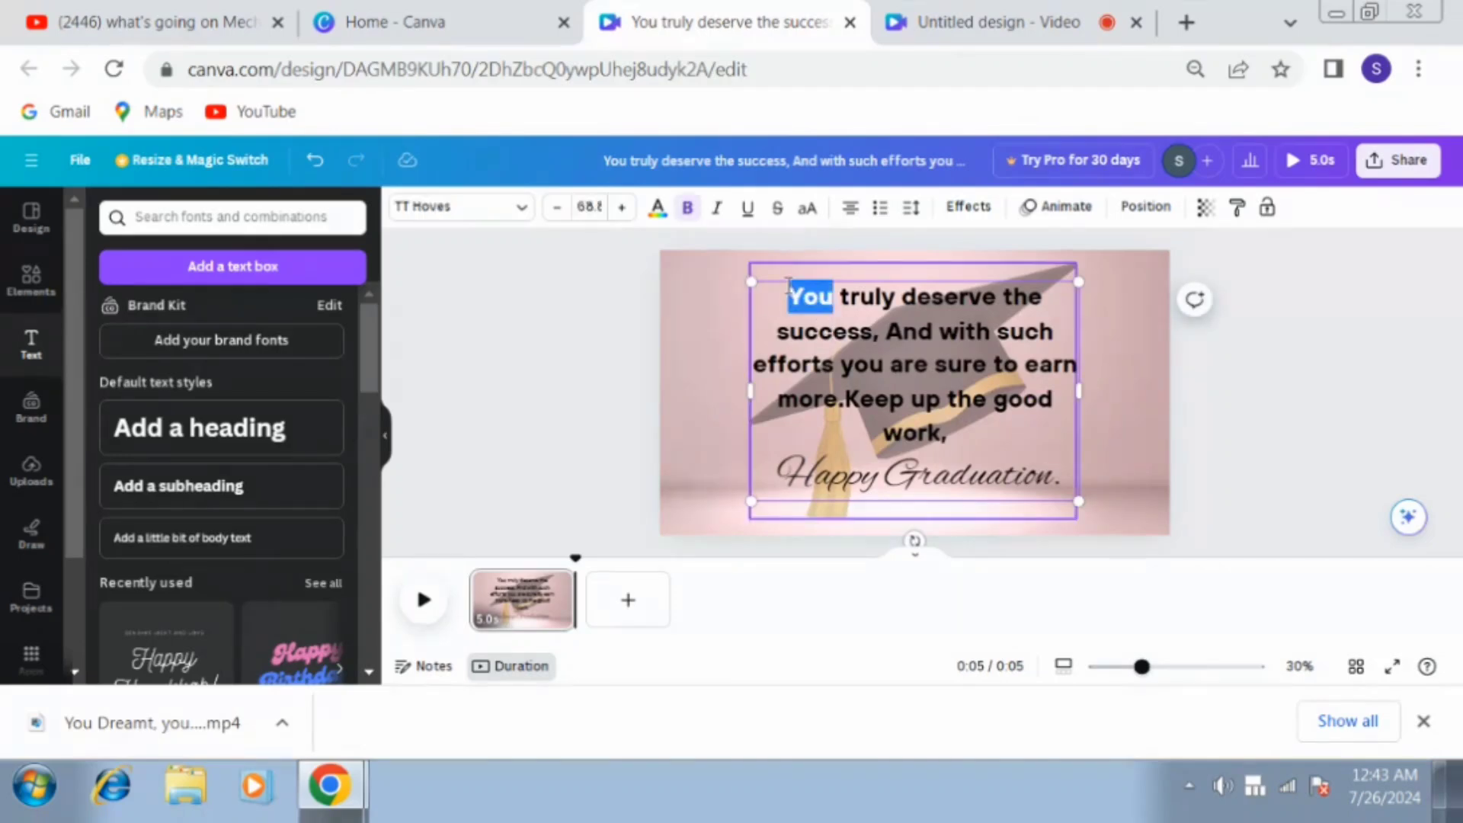
{"action": "left_click", "coordinate": [636, 327]}
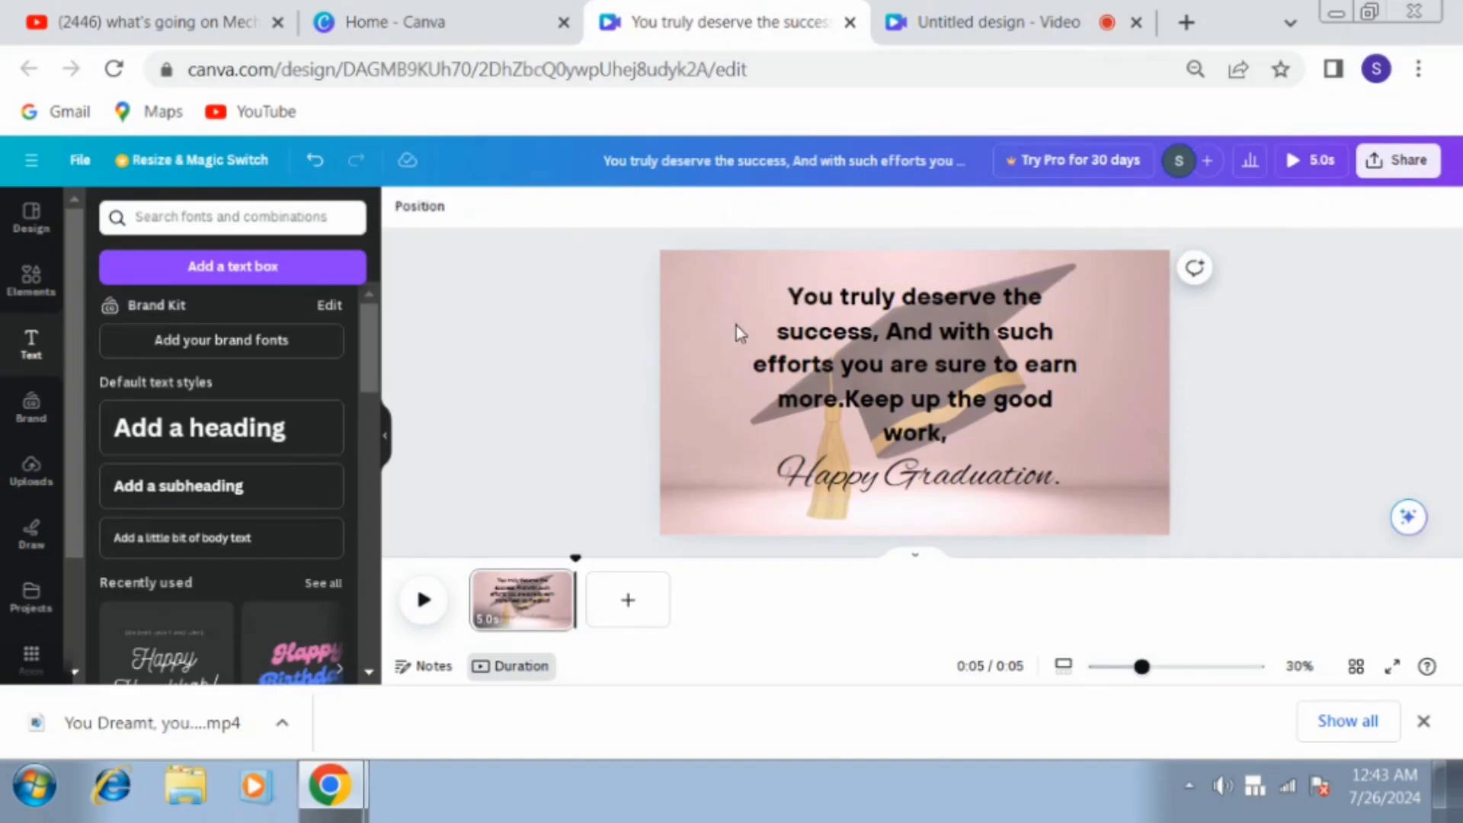
{"action": "left_click_drag", "start_coordinate": [795, 298], "coordinate": [1057, 461]}
{"action": "double_click", "coordinate": [793, 279]}
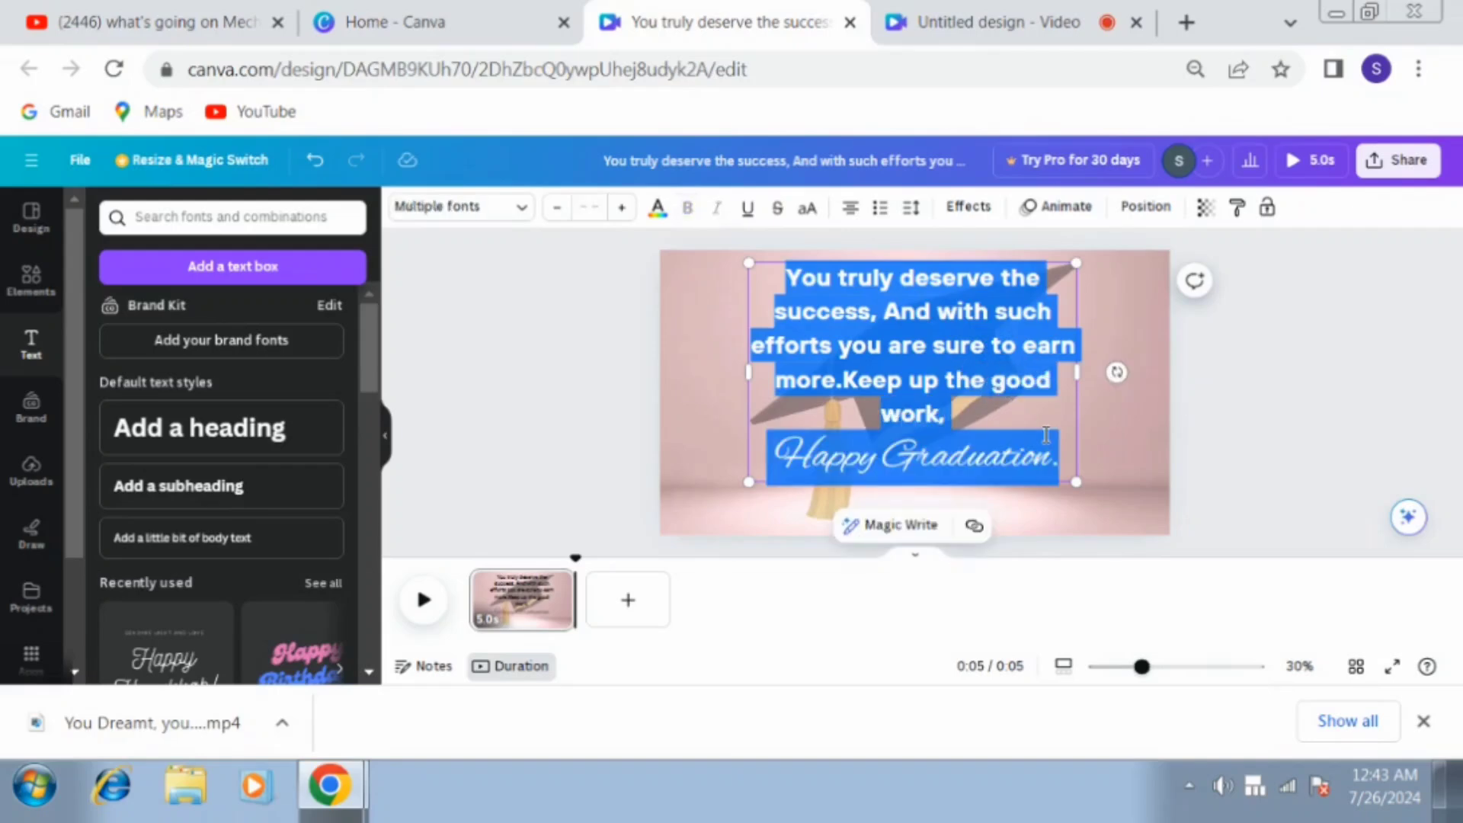
{"action": "left_click", "coordinate": [657, 209]}
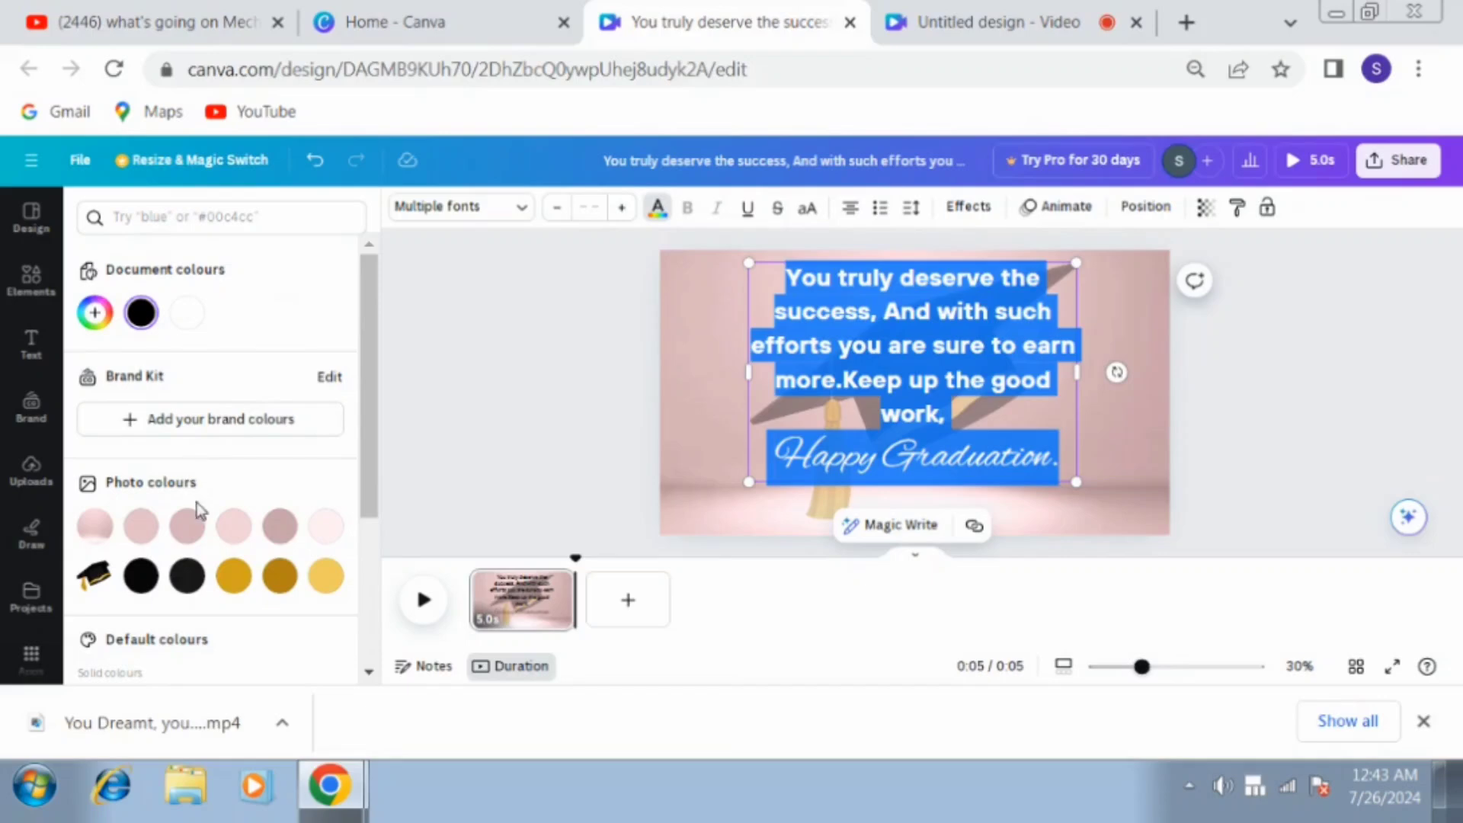
{"action": "left_click", "coordinate": [280, 527]}
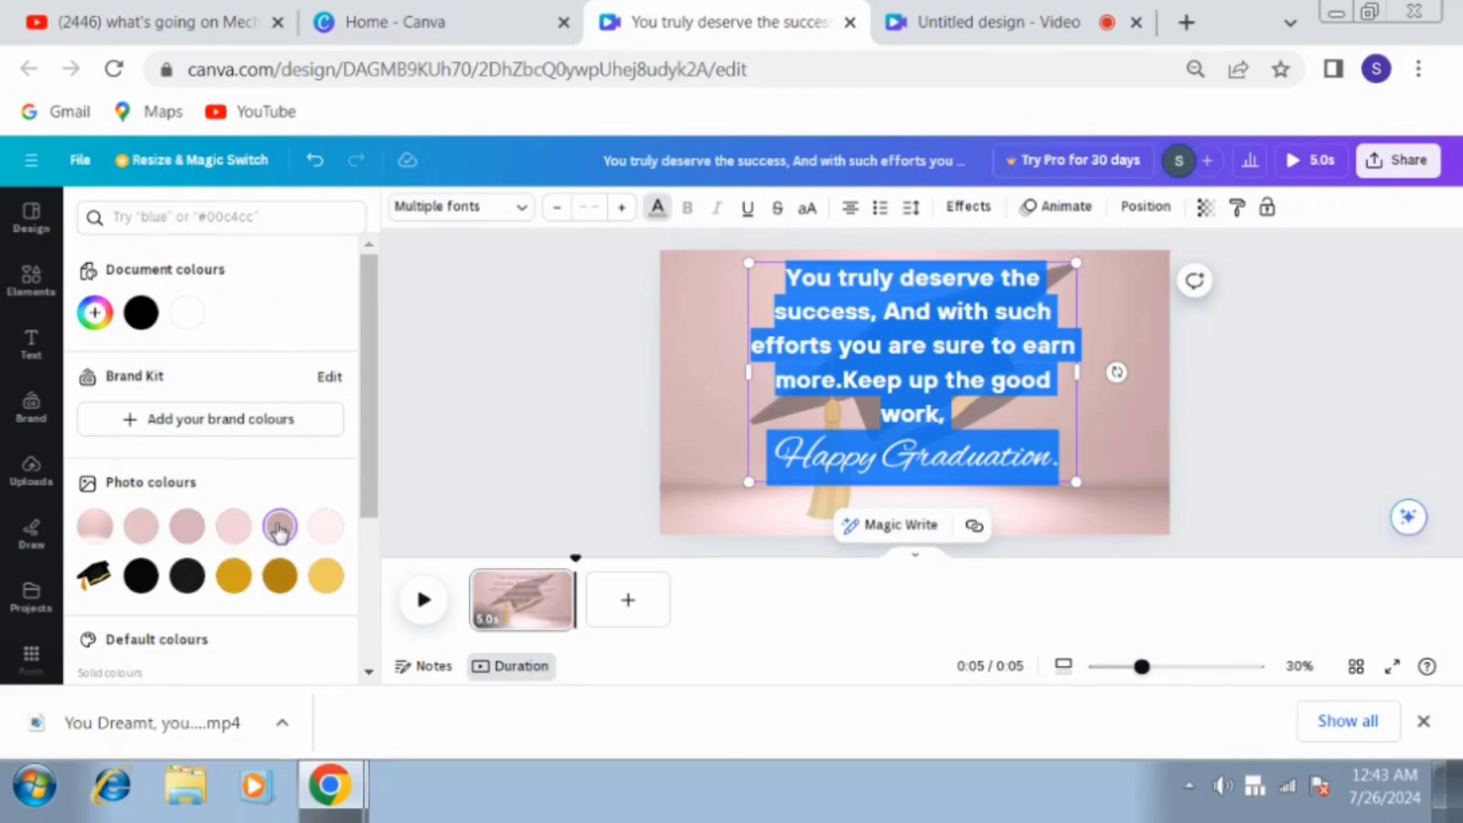
{"action": "left_click", "coordinate": [431, 451]}
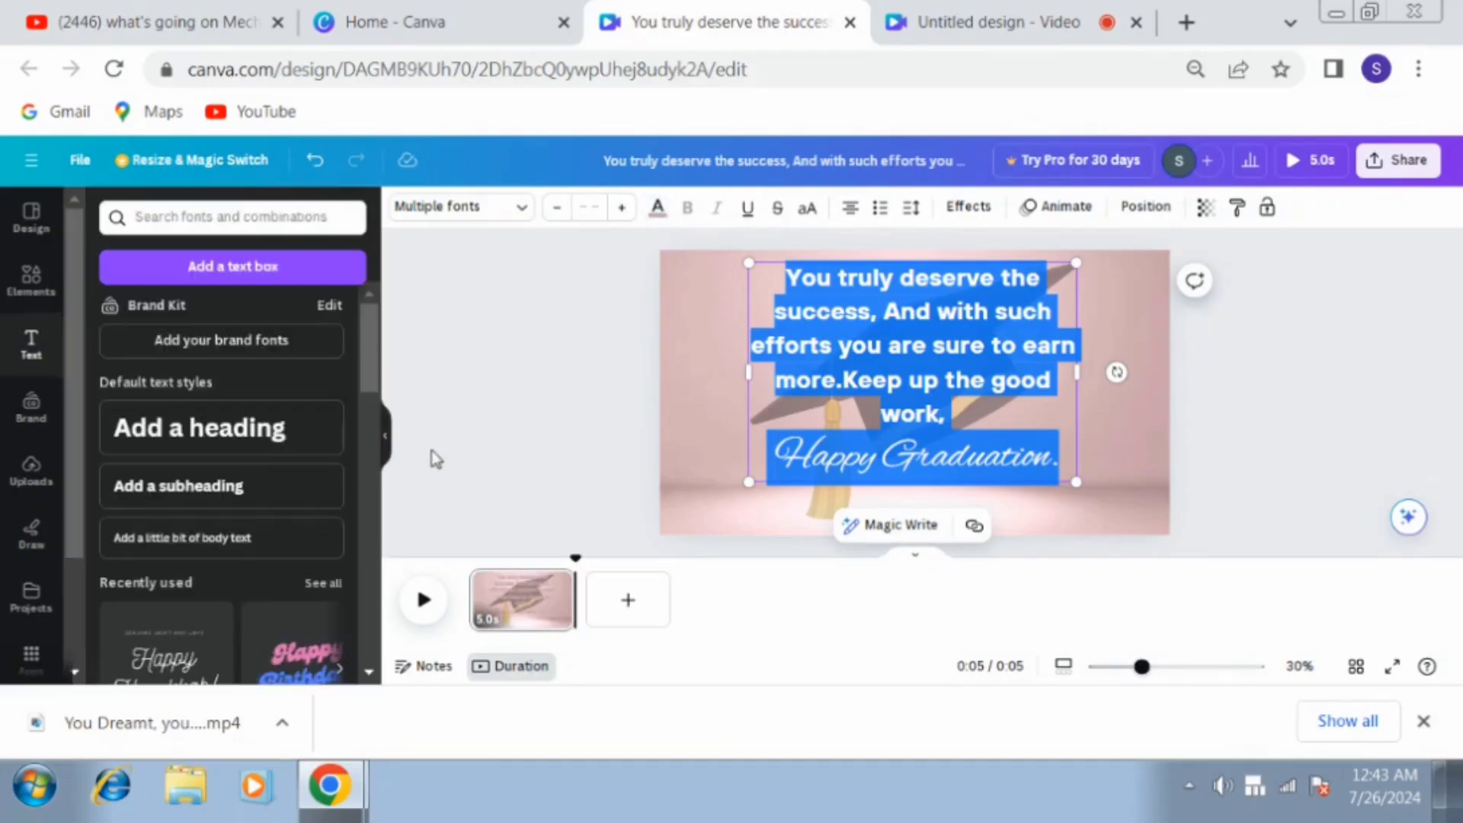
{"action": "left_click", "coordinate": [435, 458]}
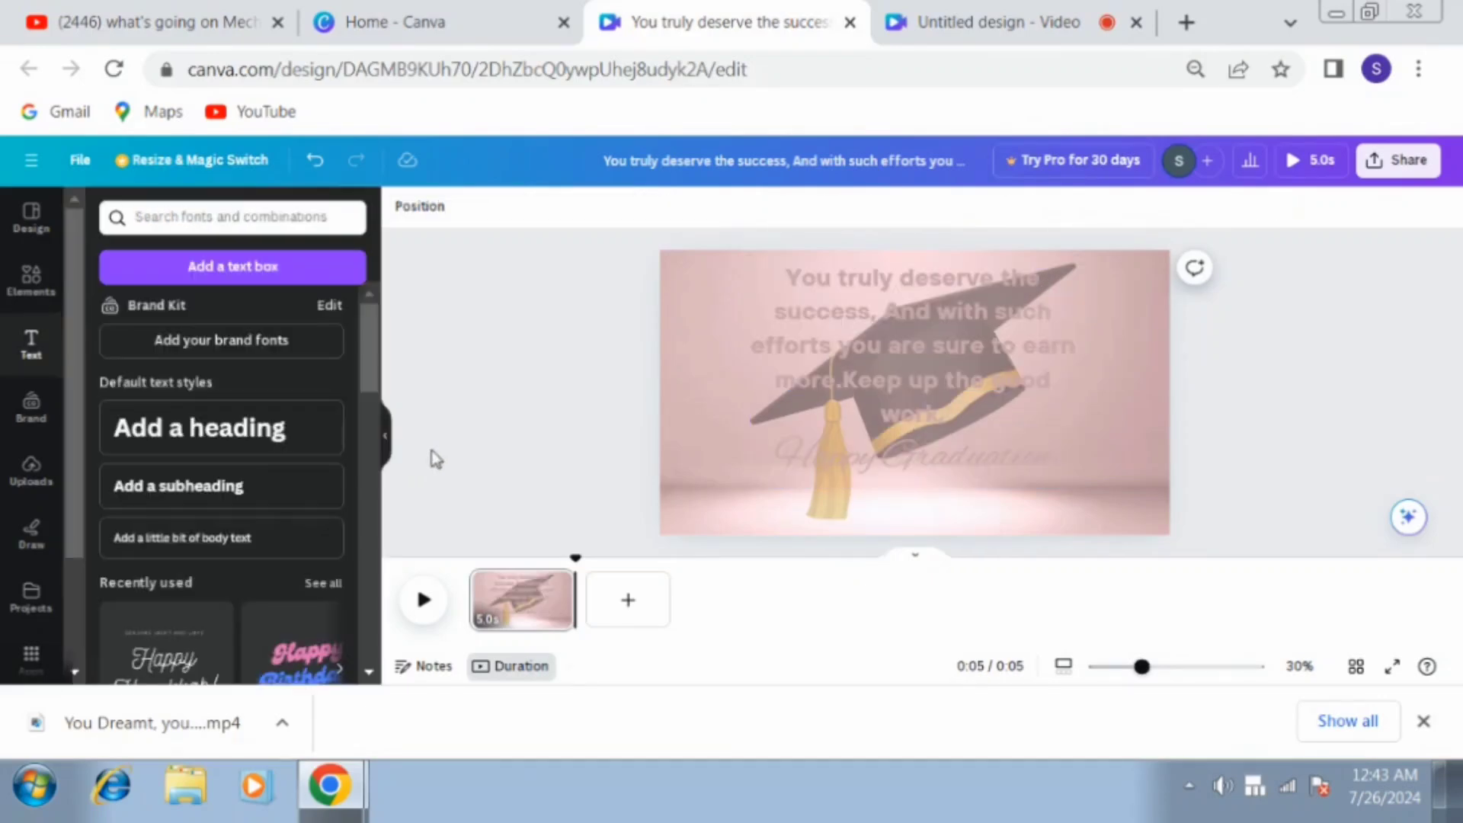
Try several custom shades for the message text and settle on the dusty mauve #925E67.
{"action": "left_click", "coordinate": [796, 452]}
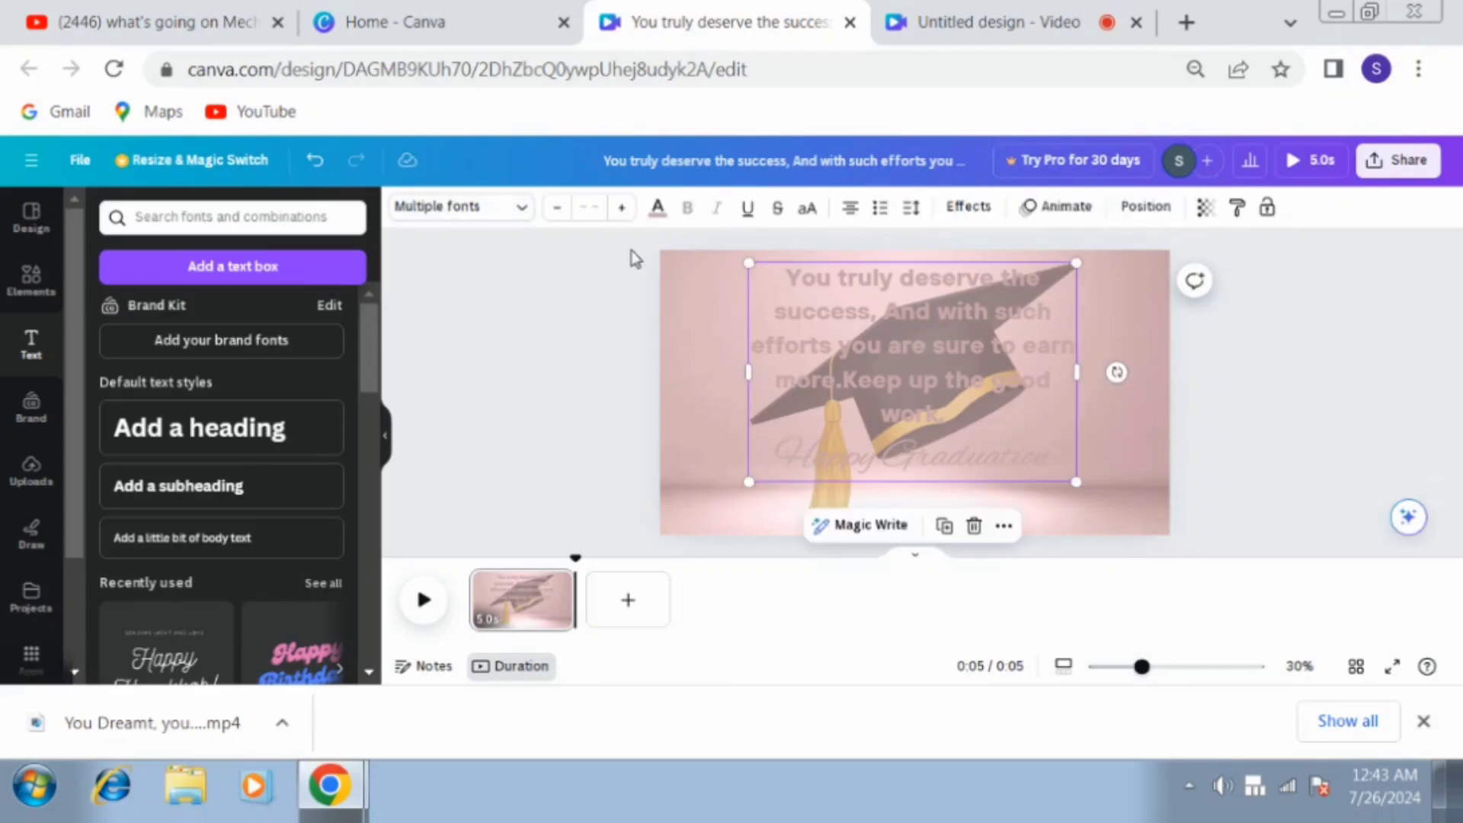
{"action": "left_click", "coordinate": [657, 211]}
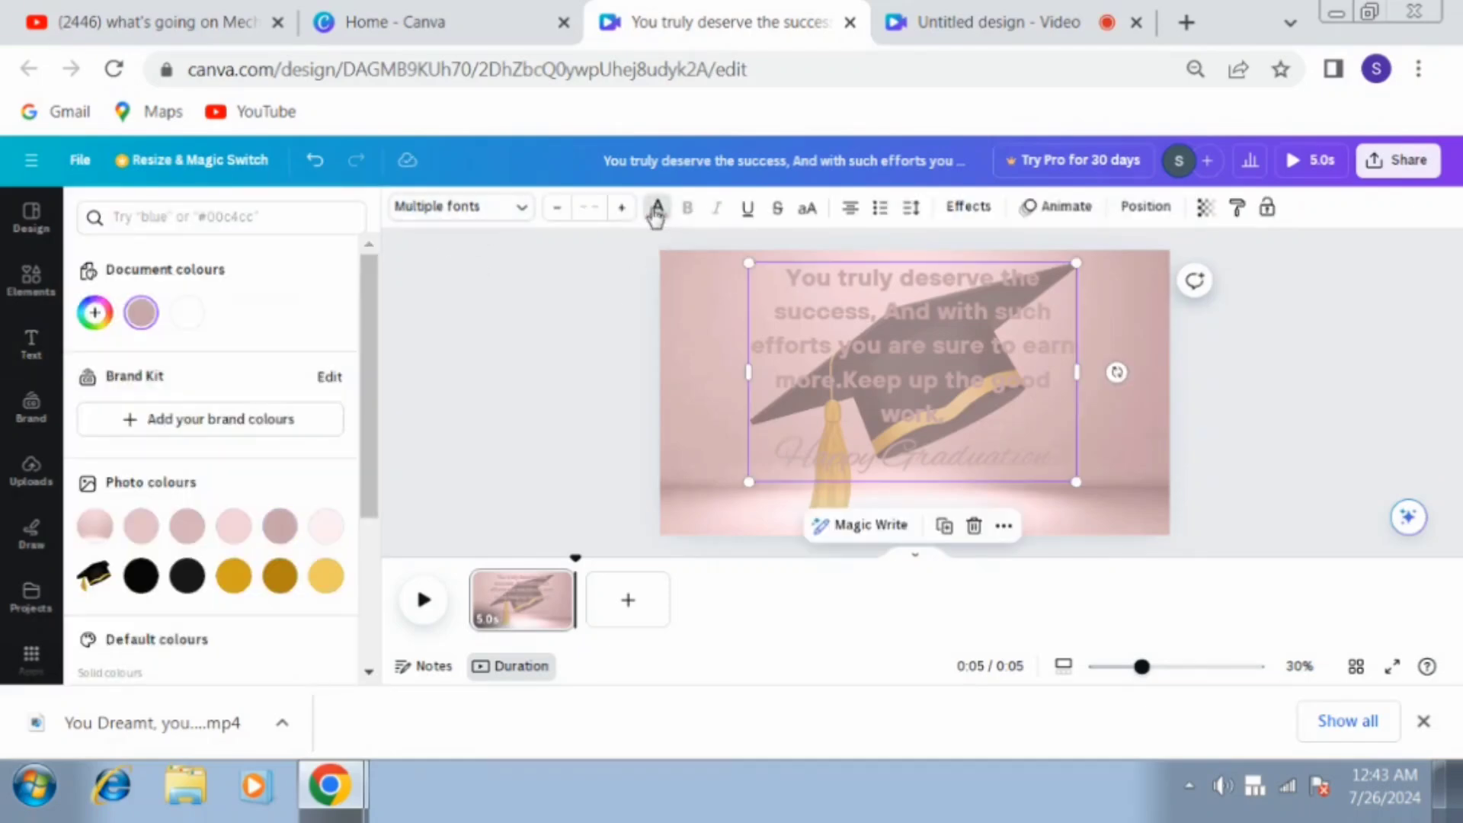
{"action": "left_click", "coordinate": [96, 311]}
{"action": "left_click_drag", "start_coordinate": [155, 367], "coordinate": [180, 401]}
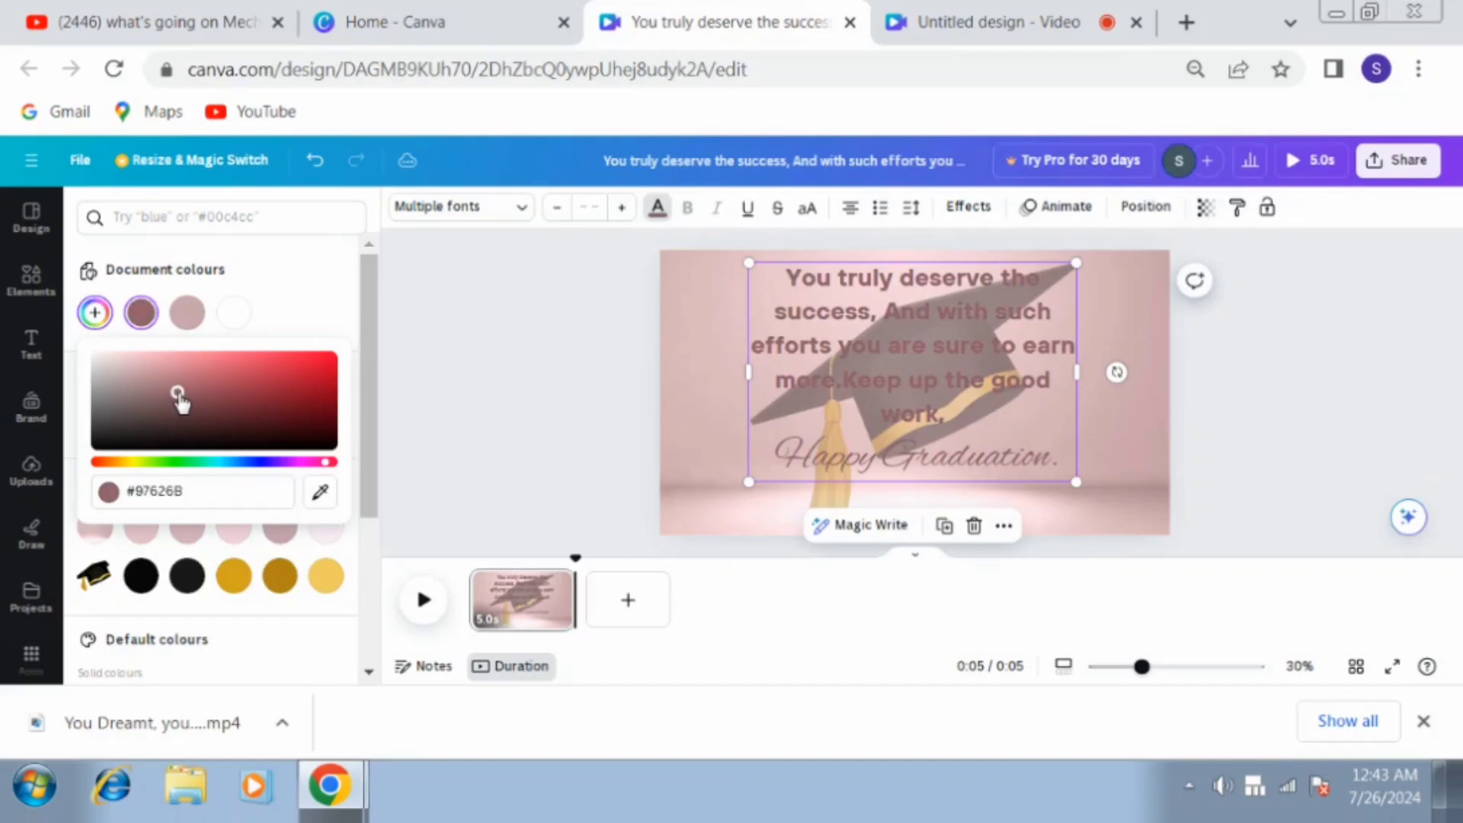
{"action": "left_click", "coordinate": [186, 410]}
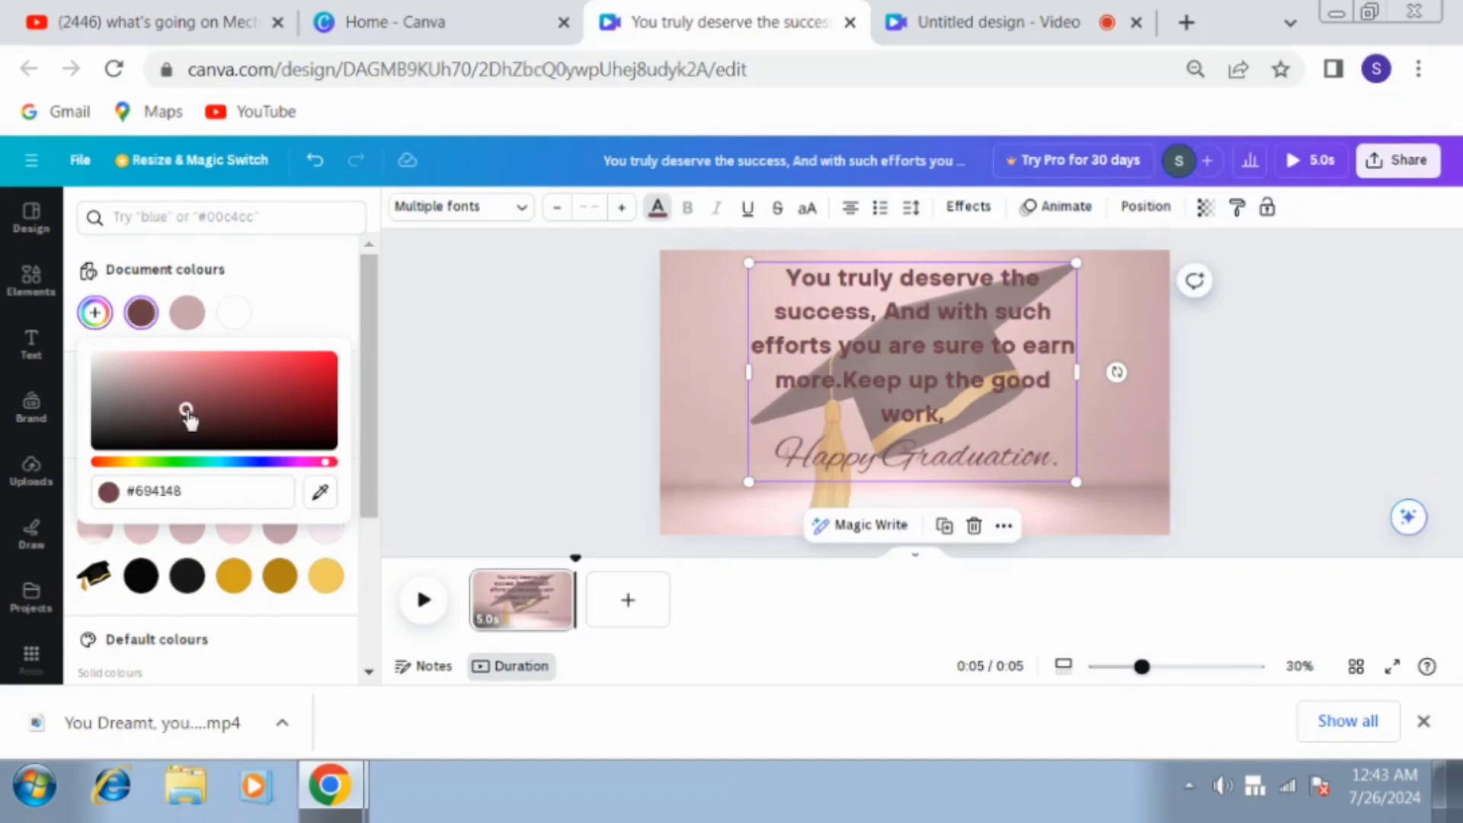
{"action": "left_click", "coordinate": [122, 360]}
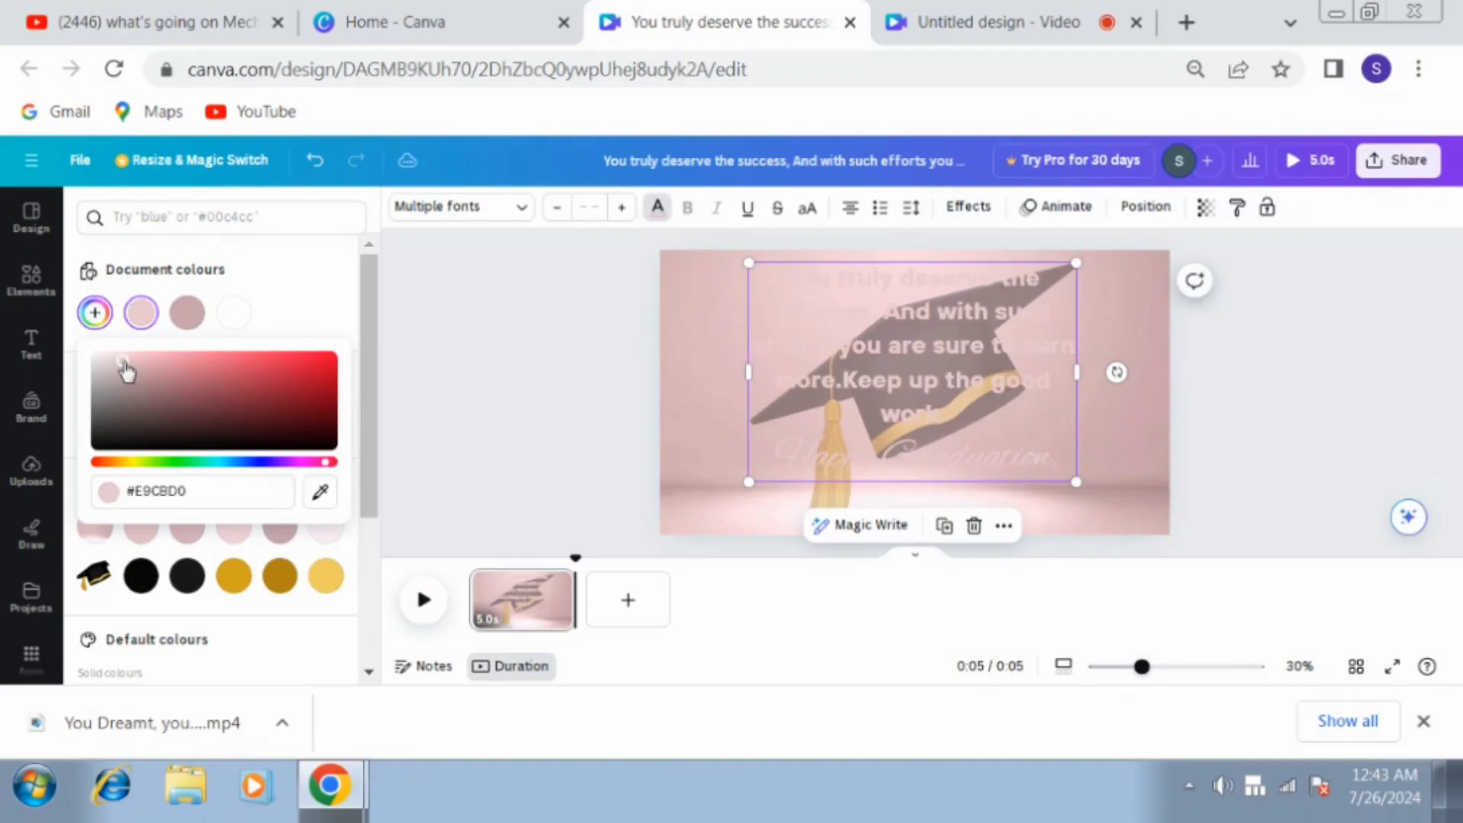
{"action": "left_click", "coordinate": [181, 418]}
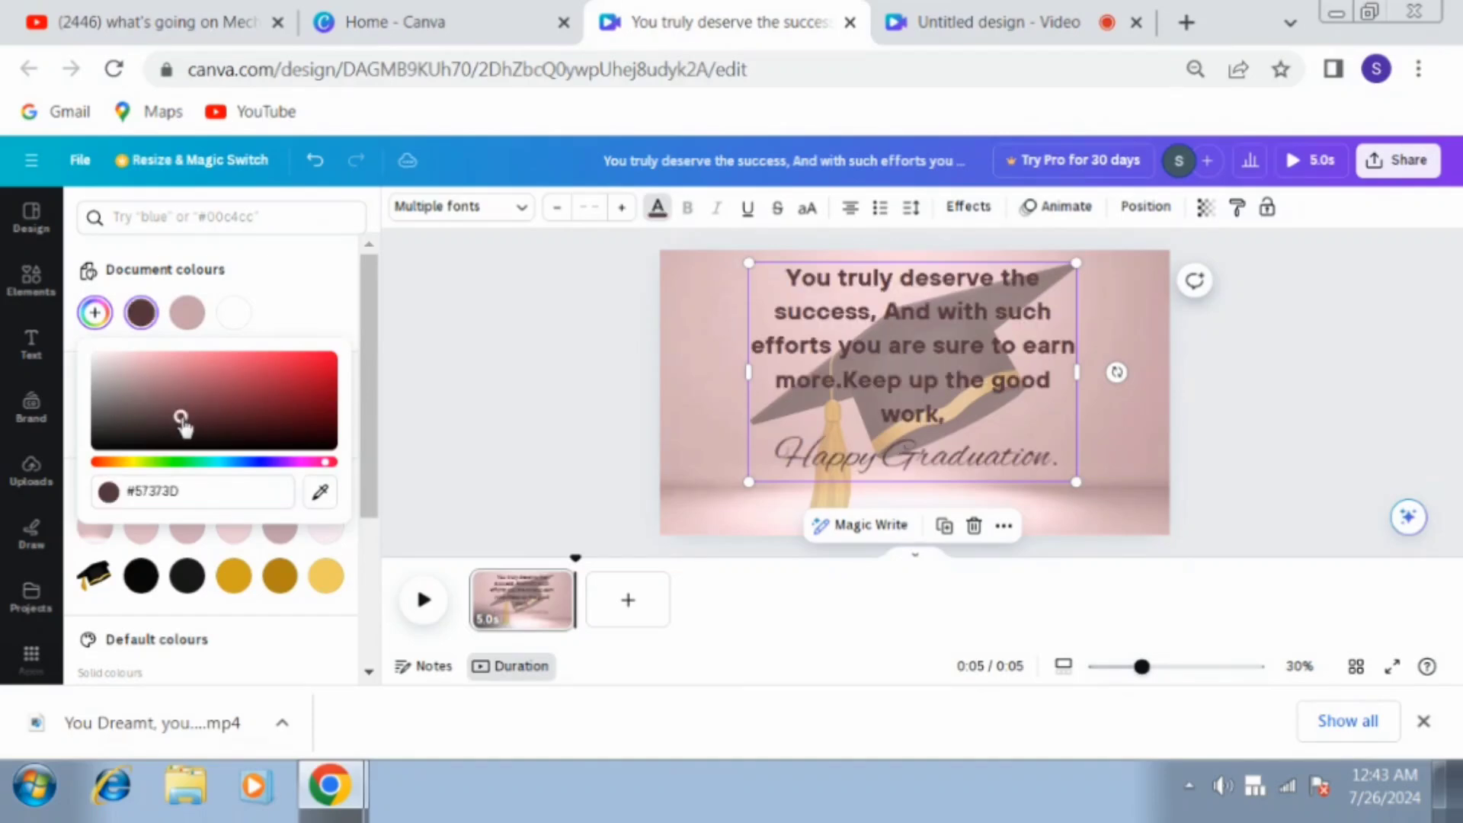
{"action": "left_click", "coordinate": [180, 394]}
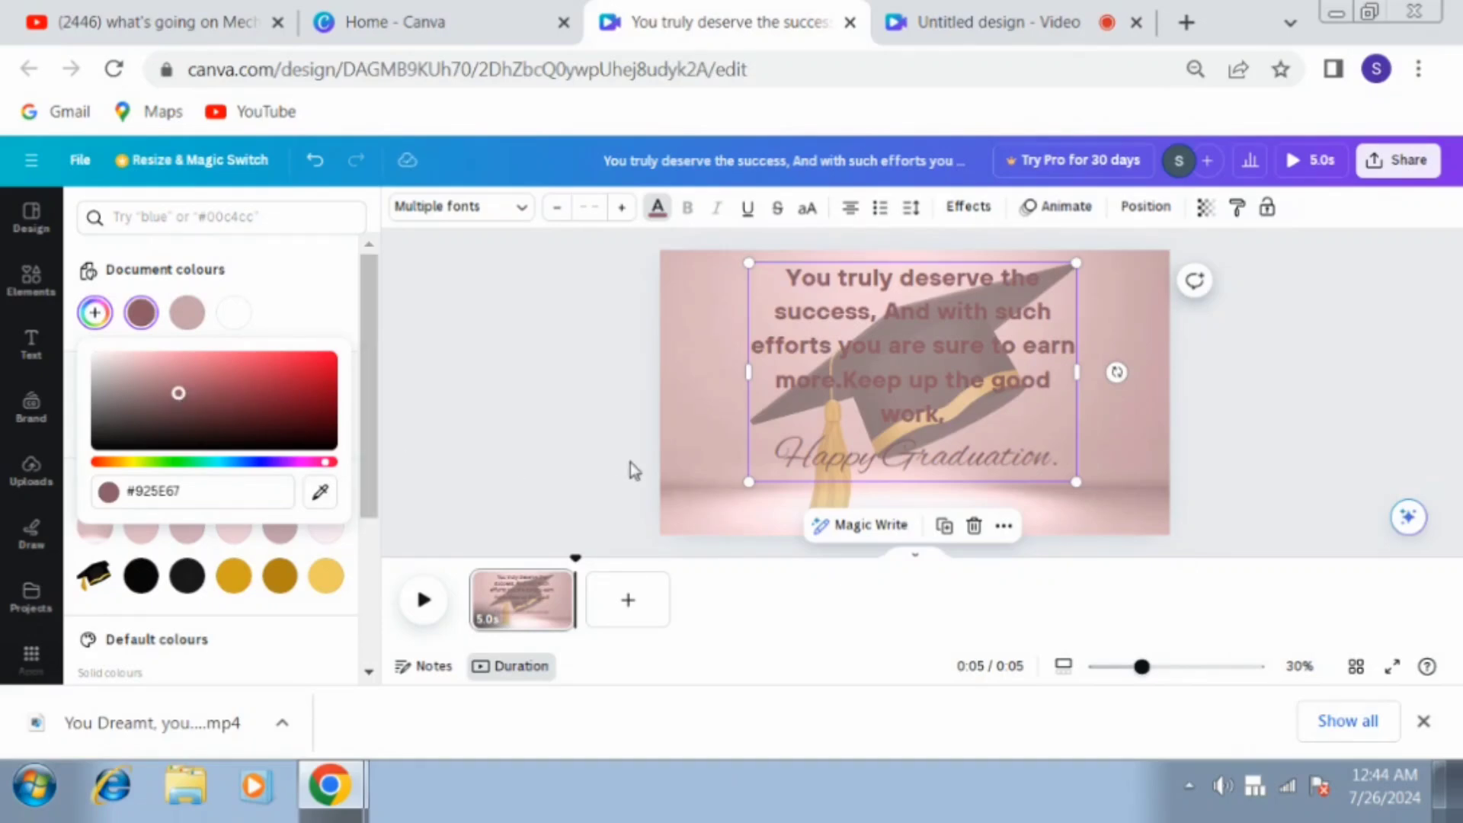
{"action": "left_click", "coordinate": [689, 476]}
Fade the pink background image by lowering its transparency value to roughly half.
{"action": "left_click", "coordinate": [689, 476]}
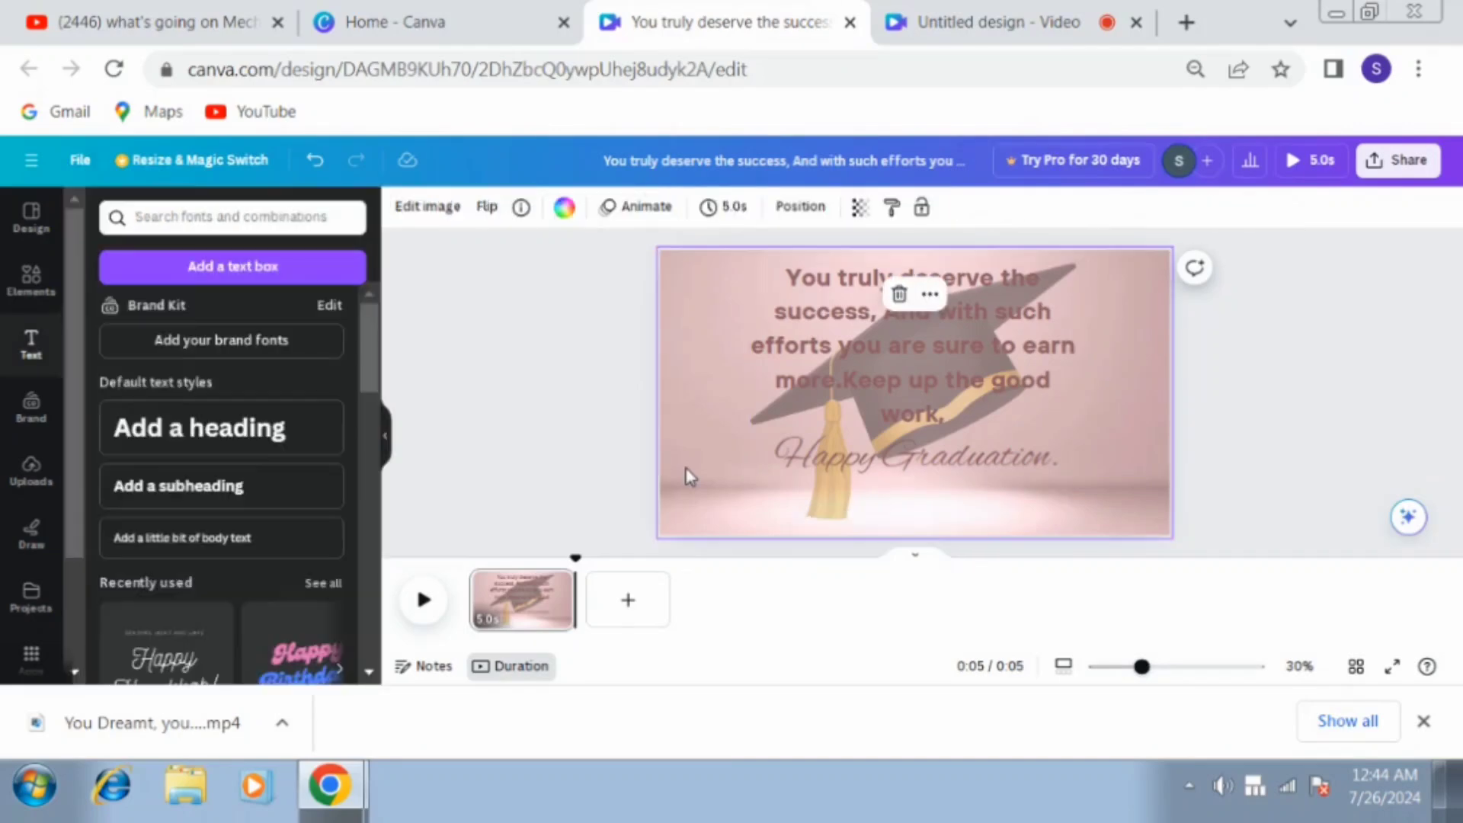
{"action": "left_click", "coordinate": [857, 208]}
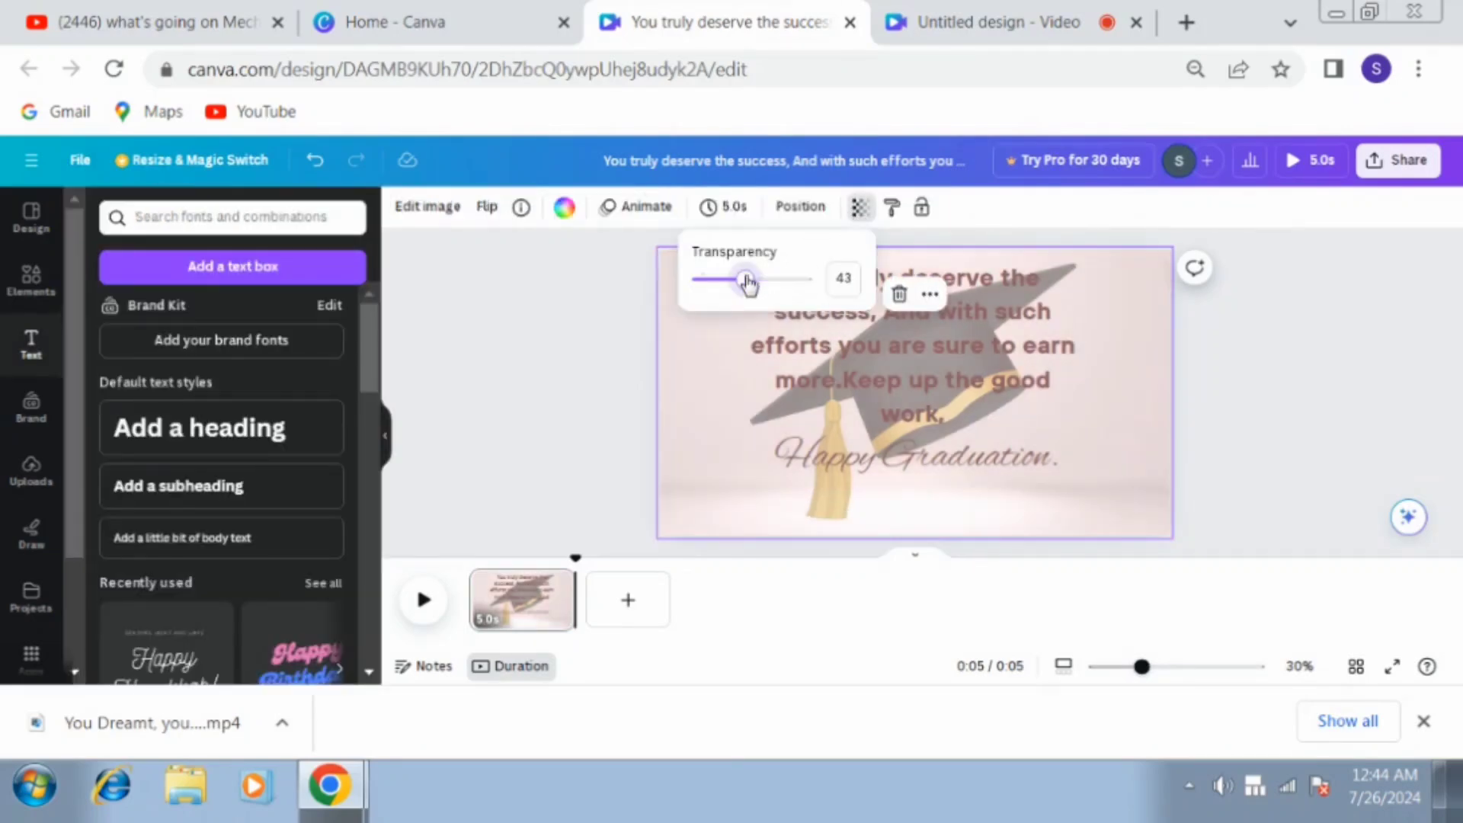
{"action": "left_click_drag", "start_coordinate": [748, 283], "coordinate": [754, 281]}
{"action": "left_click", "coordinate": [560, 340]}
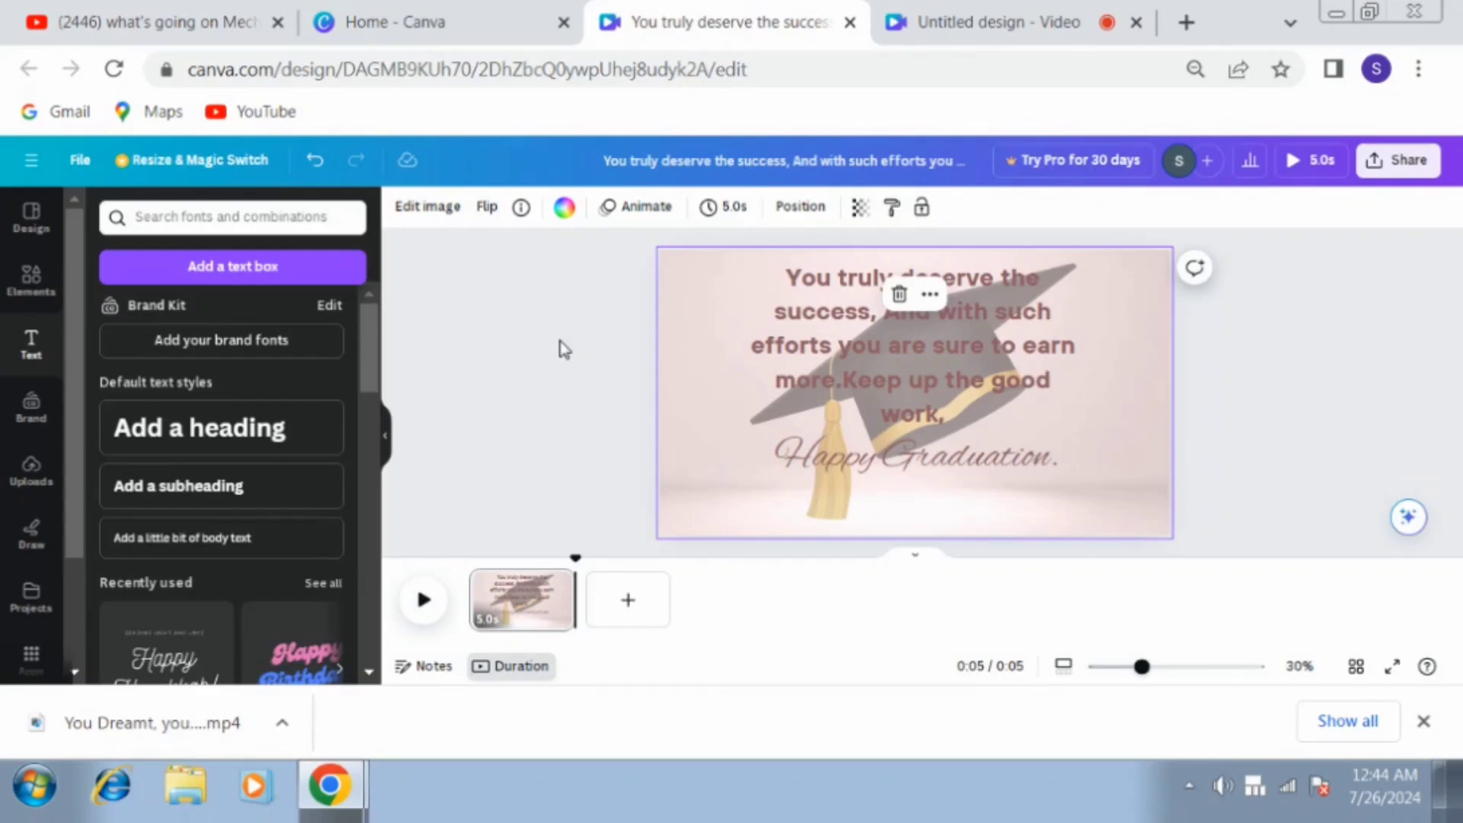
{"action": "left_click", "coordinate": [564, 384]}
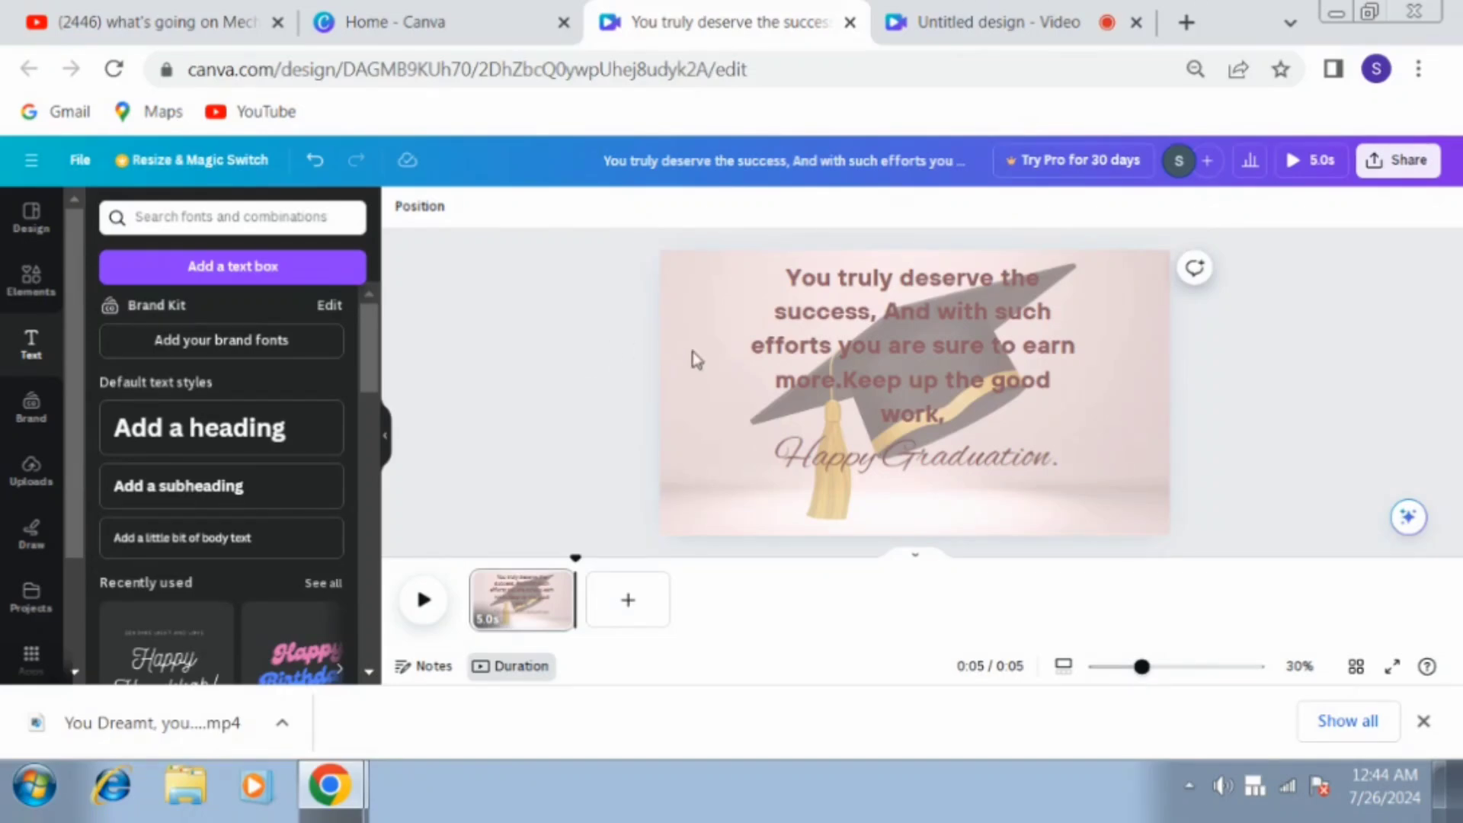
Move the message slightly down the page and set all of its text in the Alex Brush font.
{"action": "left_click", "coordinate": [792, 286]}
{"action": "left_click_drag", "start_coordinate": [802, 288], "coordinate": [769, 292]}
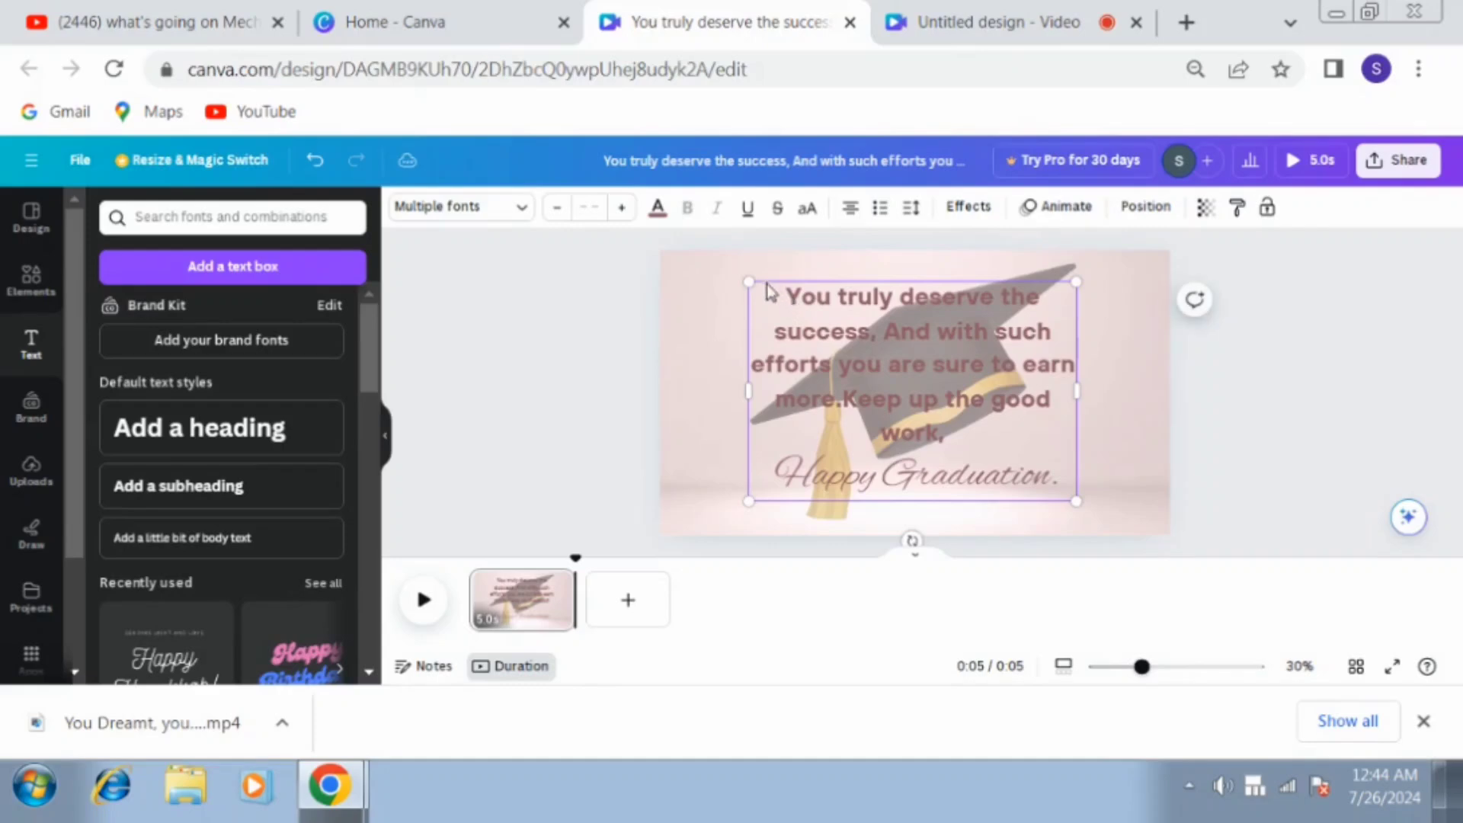
{"action": "left_click", "coordinate": [522, 214]}
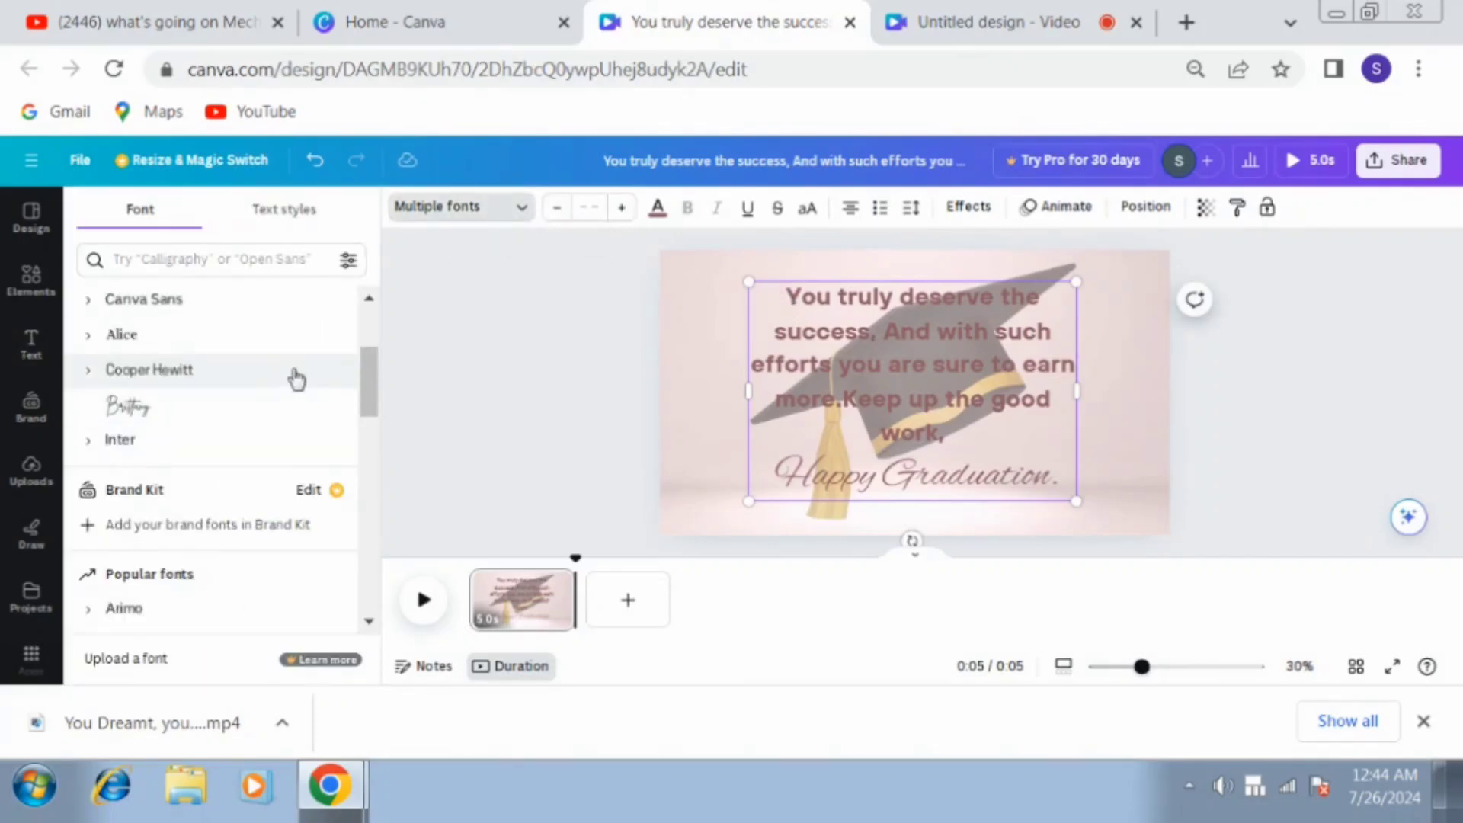
{"action": "left_click_drag", "start_coordinate": [379, 407], "coordinate": [376, 335]}
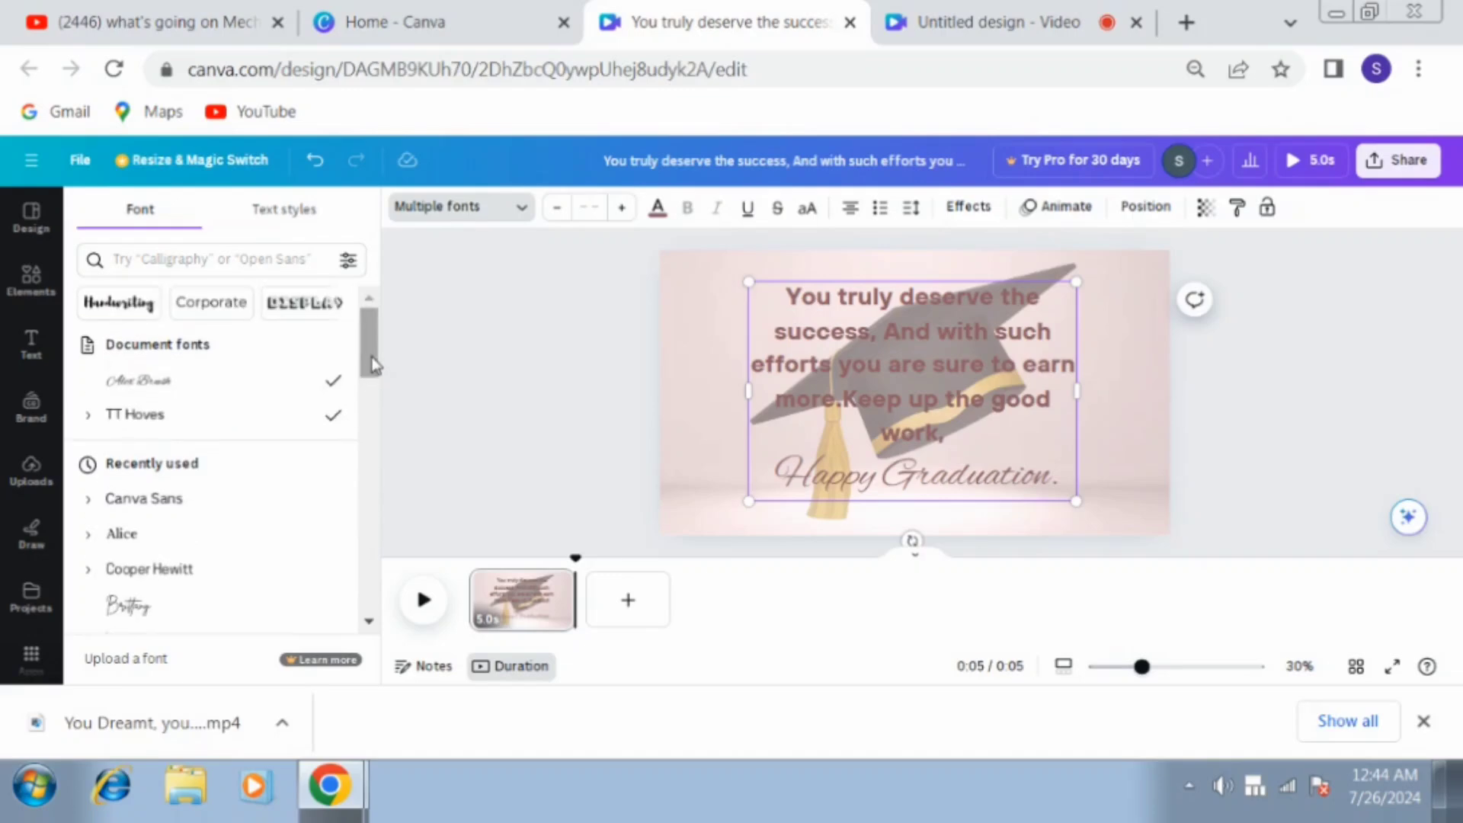
{"action": "left_click", "coordinate": [254, 385]}
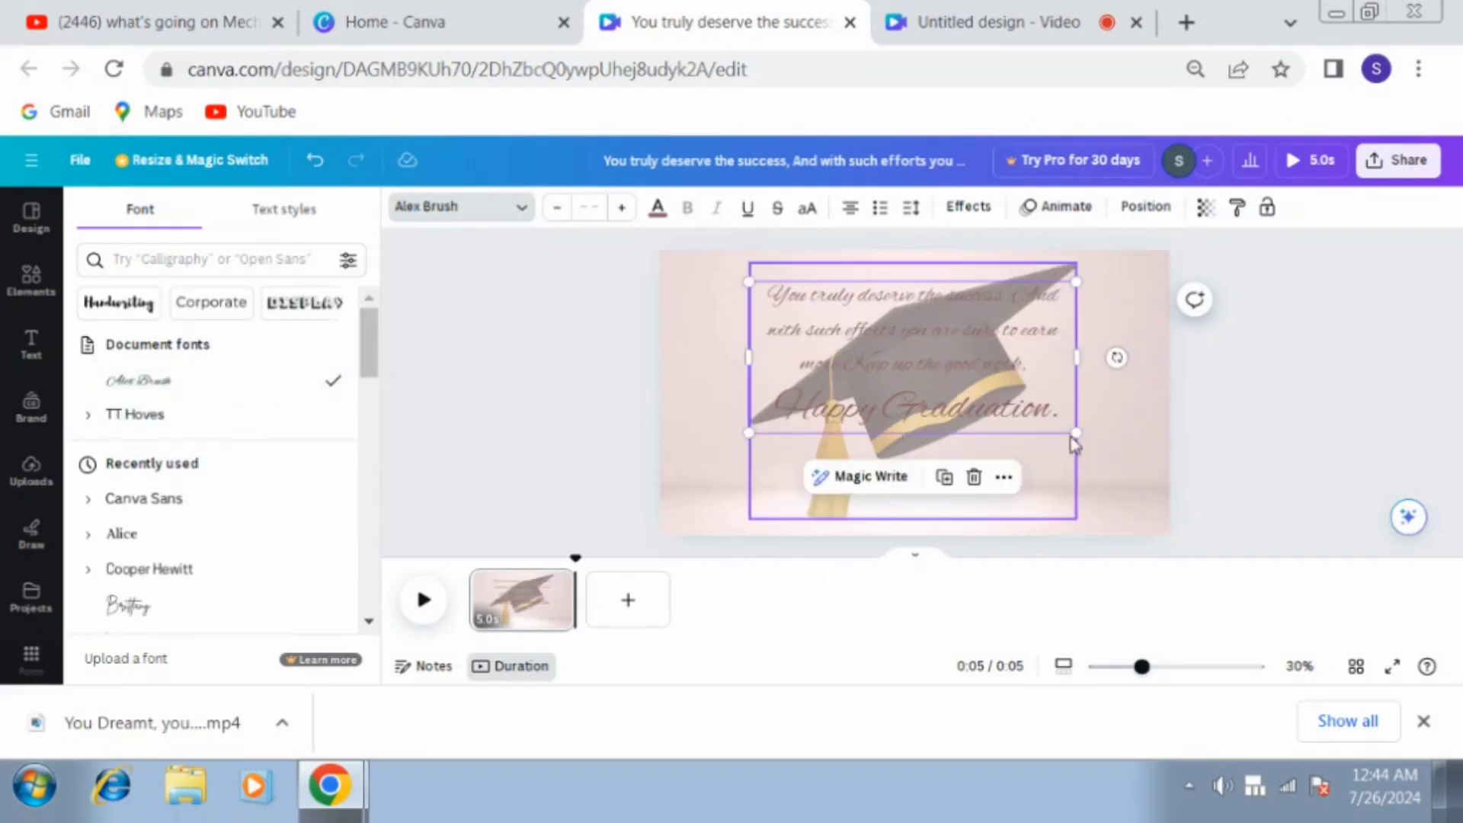
Enlarge the message box and increase its font size as far as "Happy Graduation." still fits on one line.
{"action": "left_click_drag", "start_coordinate": [1079, 434], "coordinate": [1133, 458]}
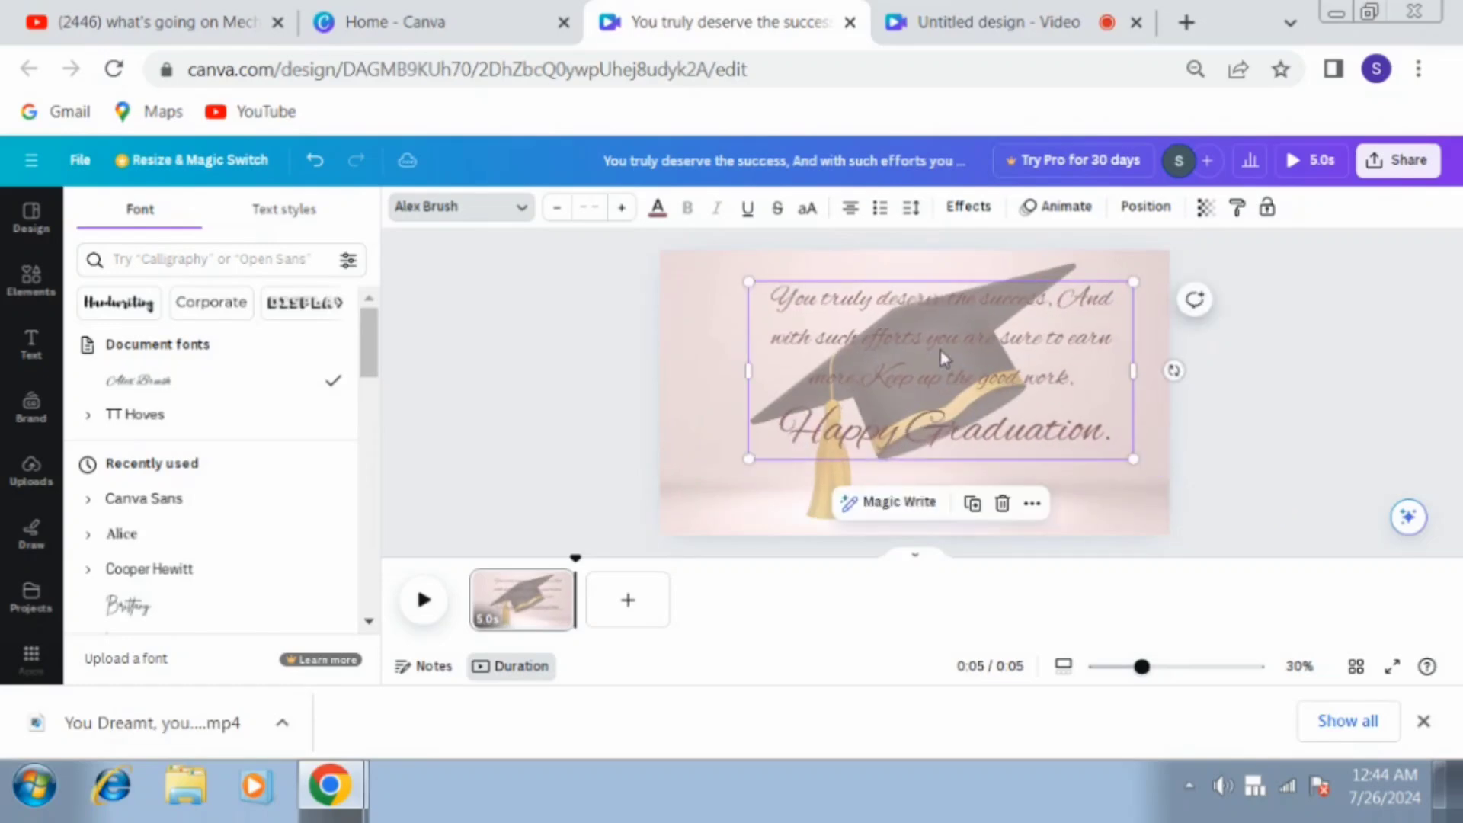
{"action": "left_click", "coordinate": [623, 207]}
{"action": "left_click", "coordinate": [624, 209]}
{"action": "left_click", "coordinate": [623, 211]}
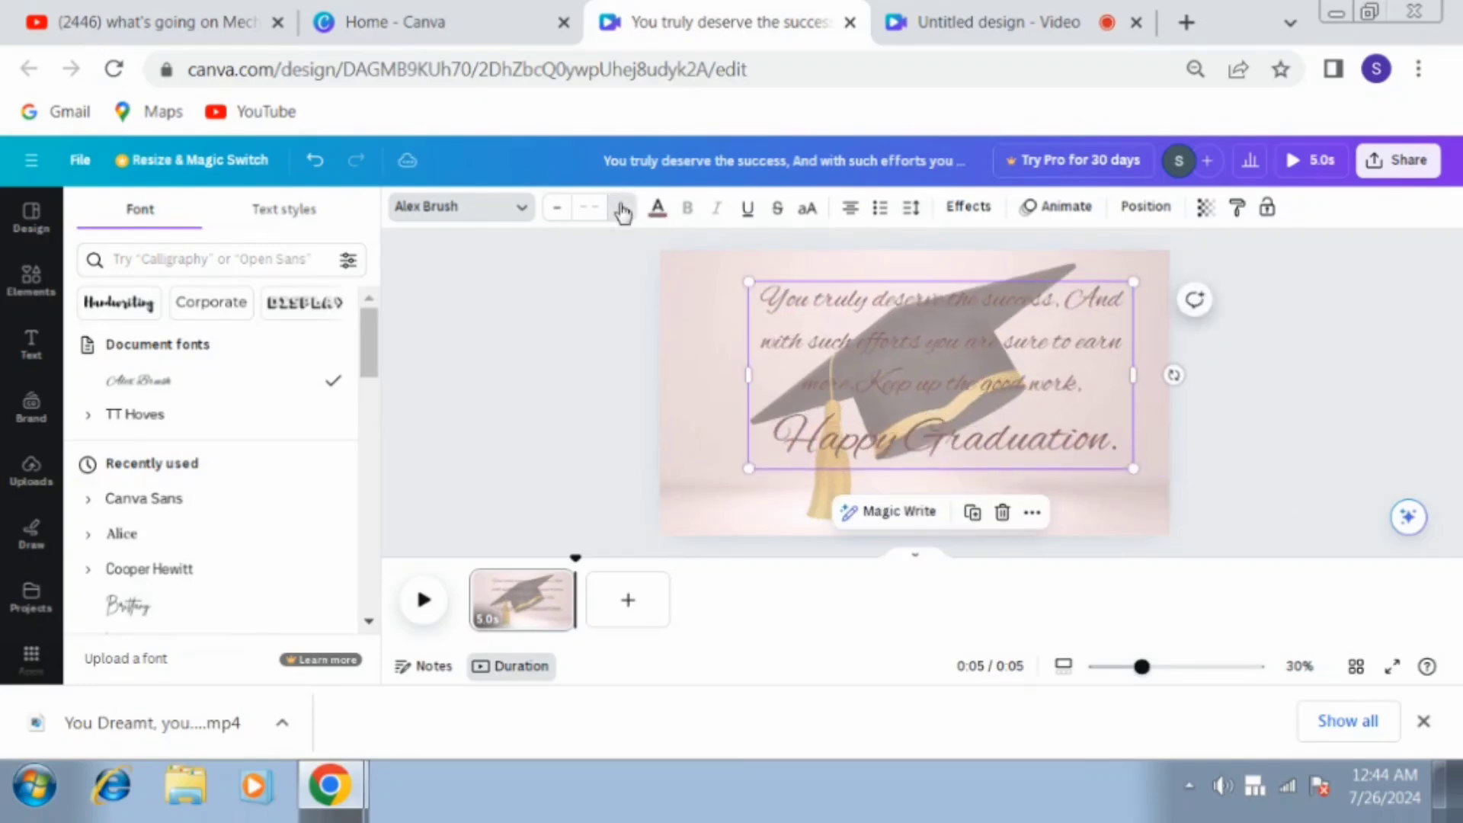
{"action": "left_click", "coordinate": [624, 212]}
{"action": "left_click", "coordinate": [623, 212]}
{"action": "left_click", "coordinate": [624, 211]}
{"action": "left_click", "coordinate": [623, 212]}
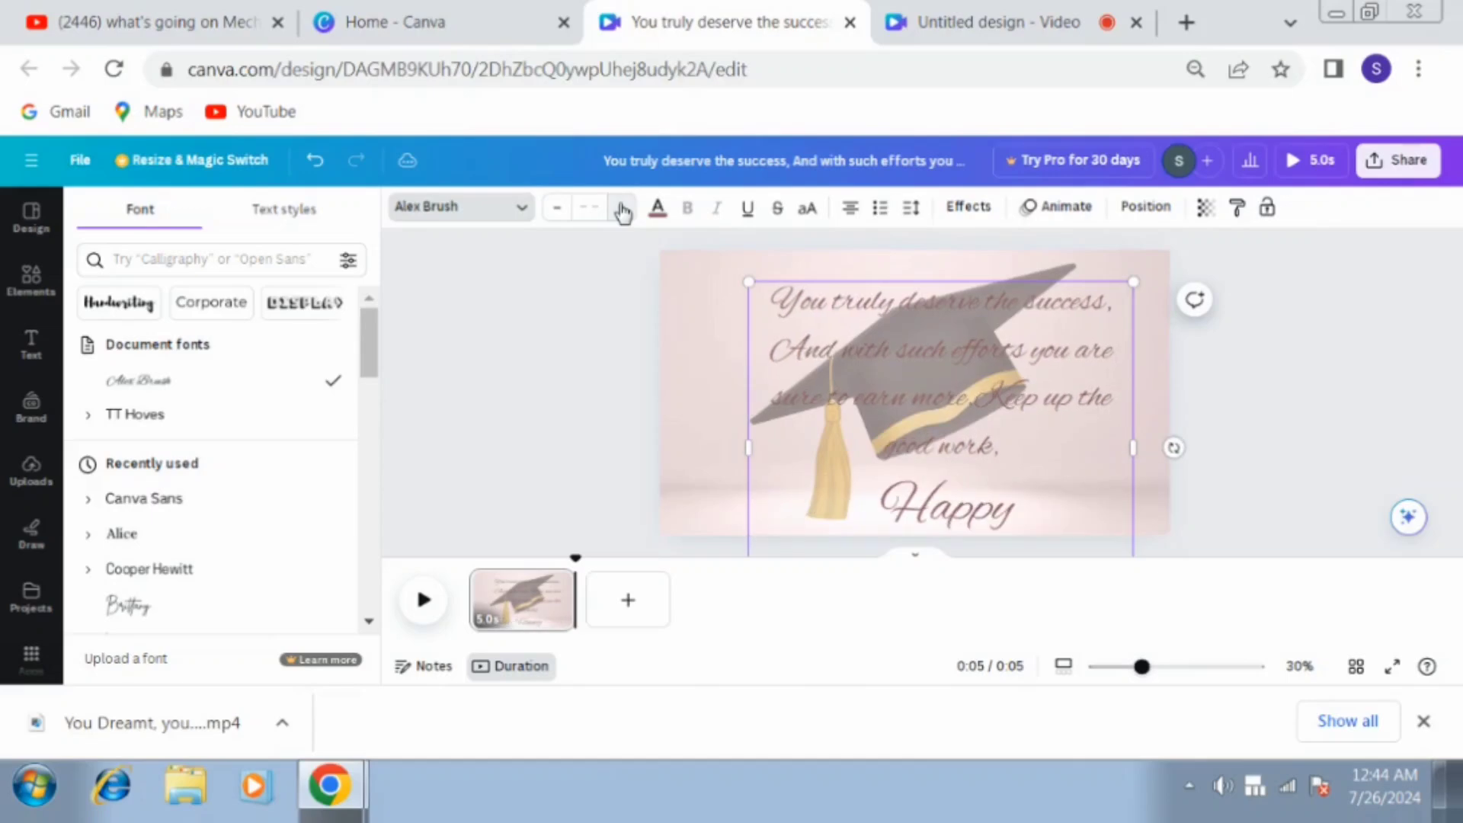
{"action": "left_click", "coordinate": [559, 211]}
{"action": "left_click", "coordinate": [560, 213]}
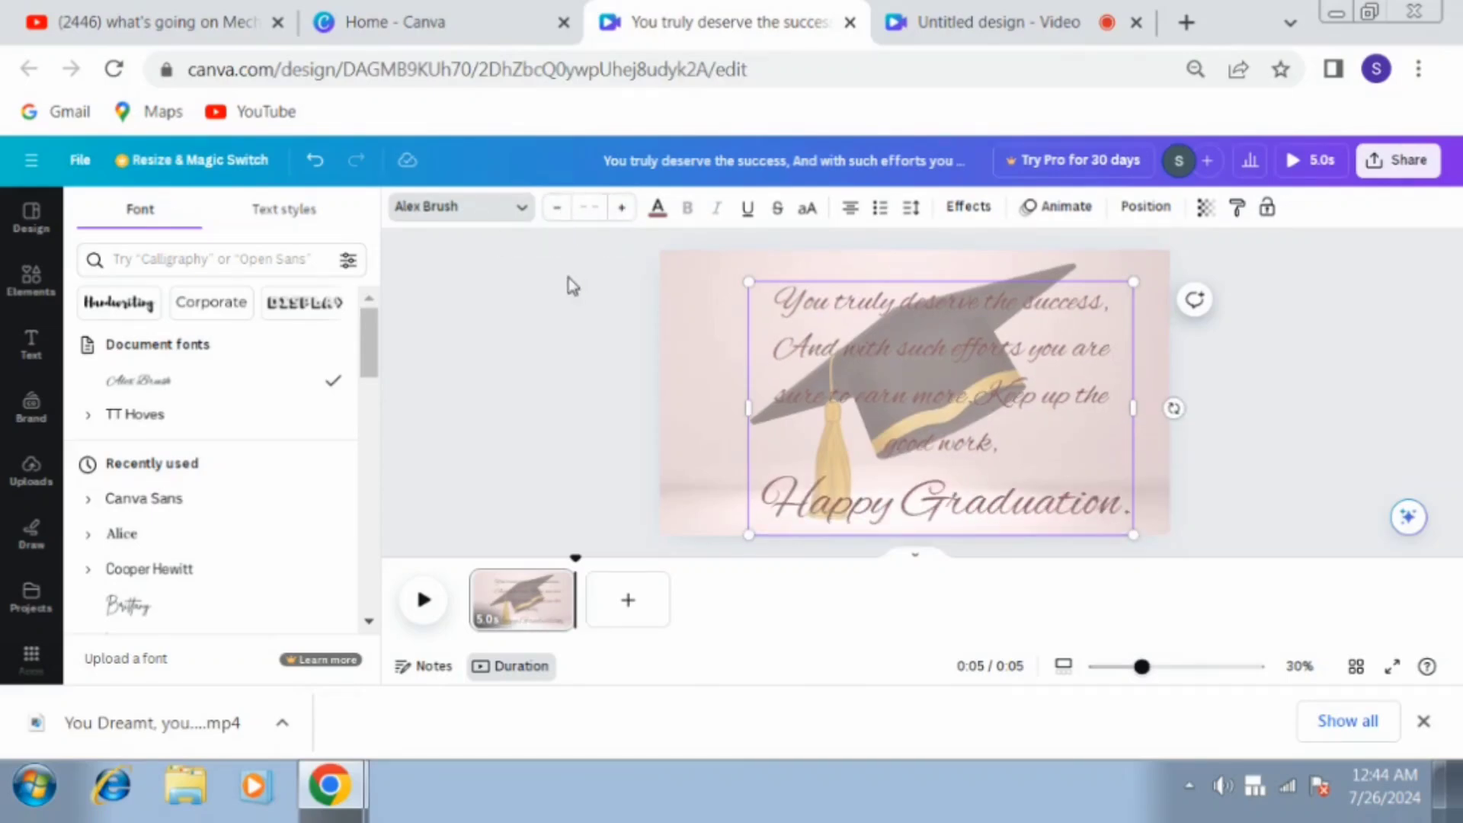
{"action": "left_click", "coordinate": [537, 333]}
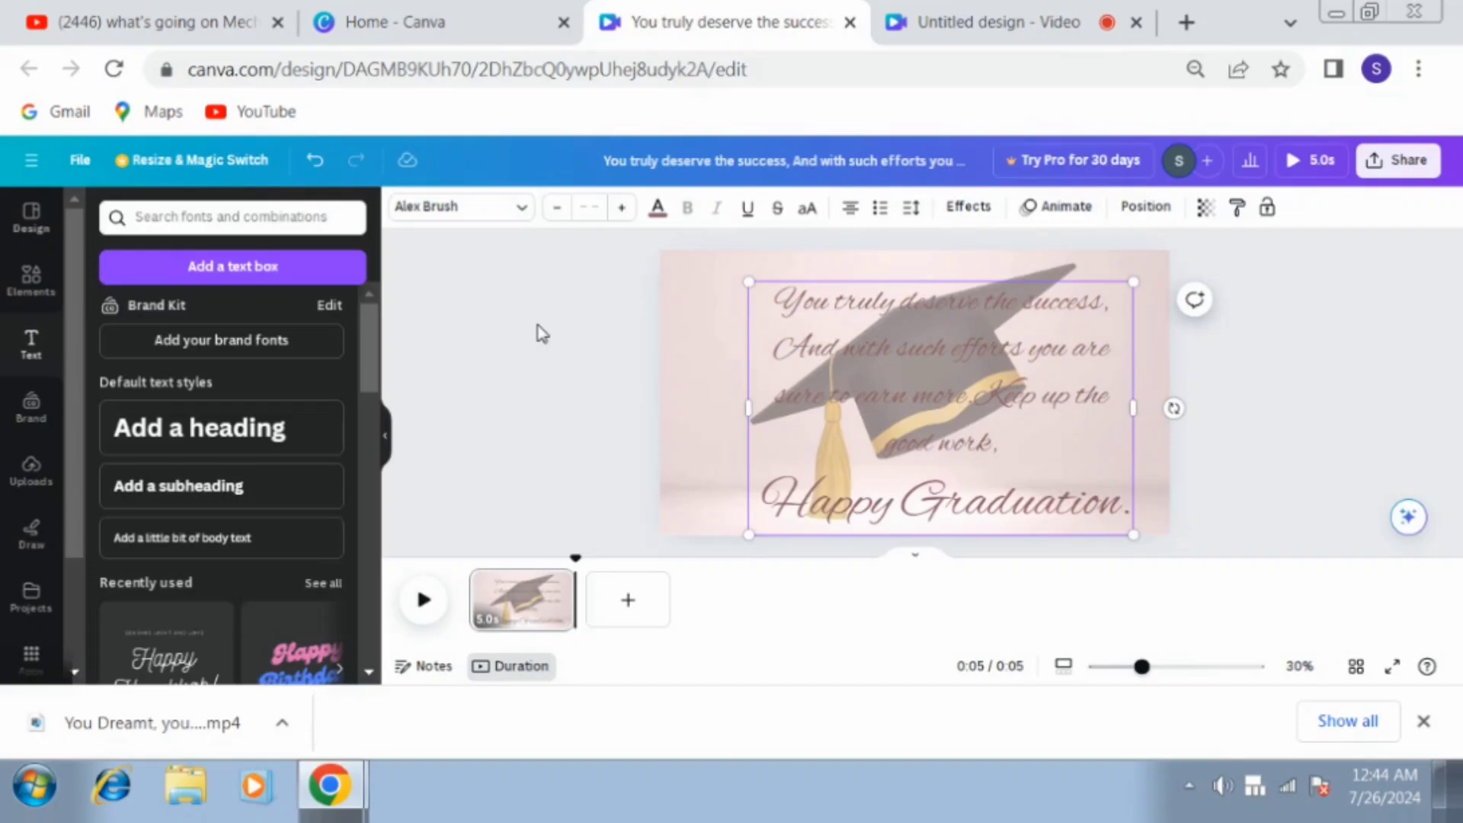
{"action": "left_click", "coordinate": [562, 389]}
Move the message to the left edge of the page, keeping it within the page height.
{"action": "left_click", "coordinate": [859, 433]}
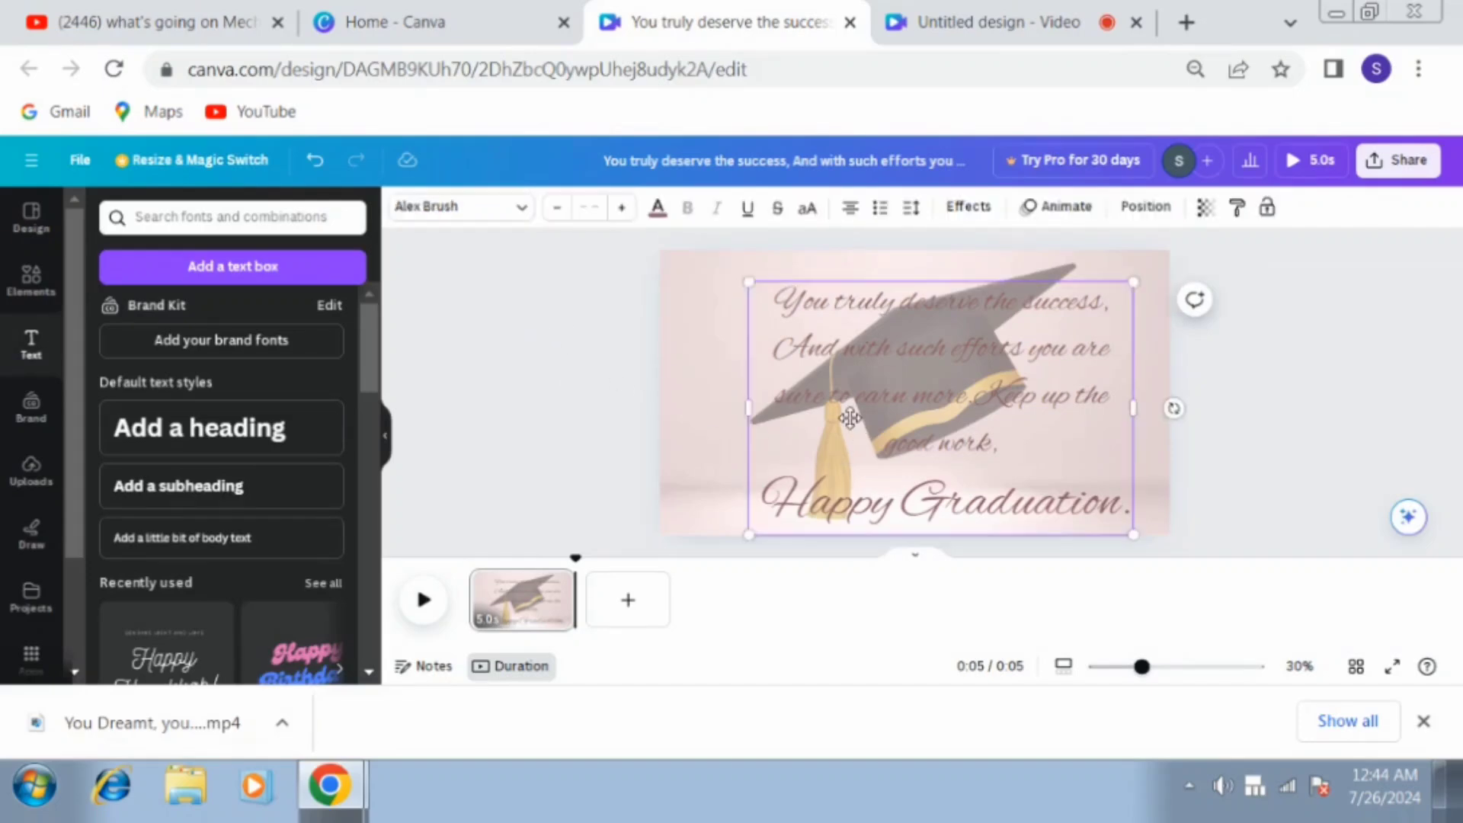
{"action": "left_click_drag", "start_coordinate": [859, 433], "coordinate": [842, 412]}
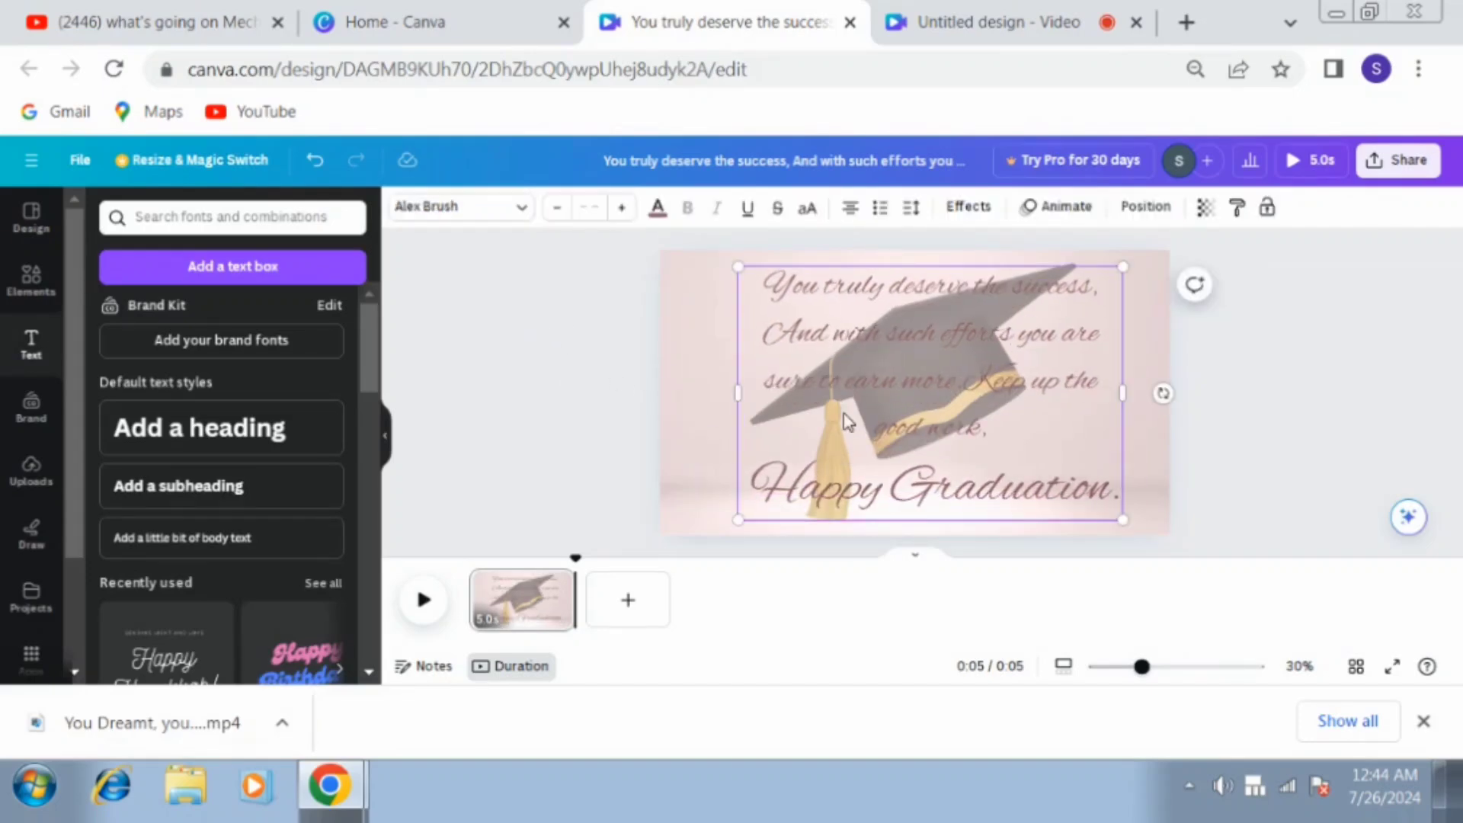
{"action": "left_click_drag", "start_coordinate": [852, 408], "coordinate": [762, 420]}
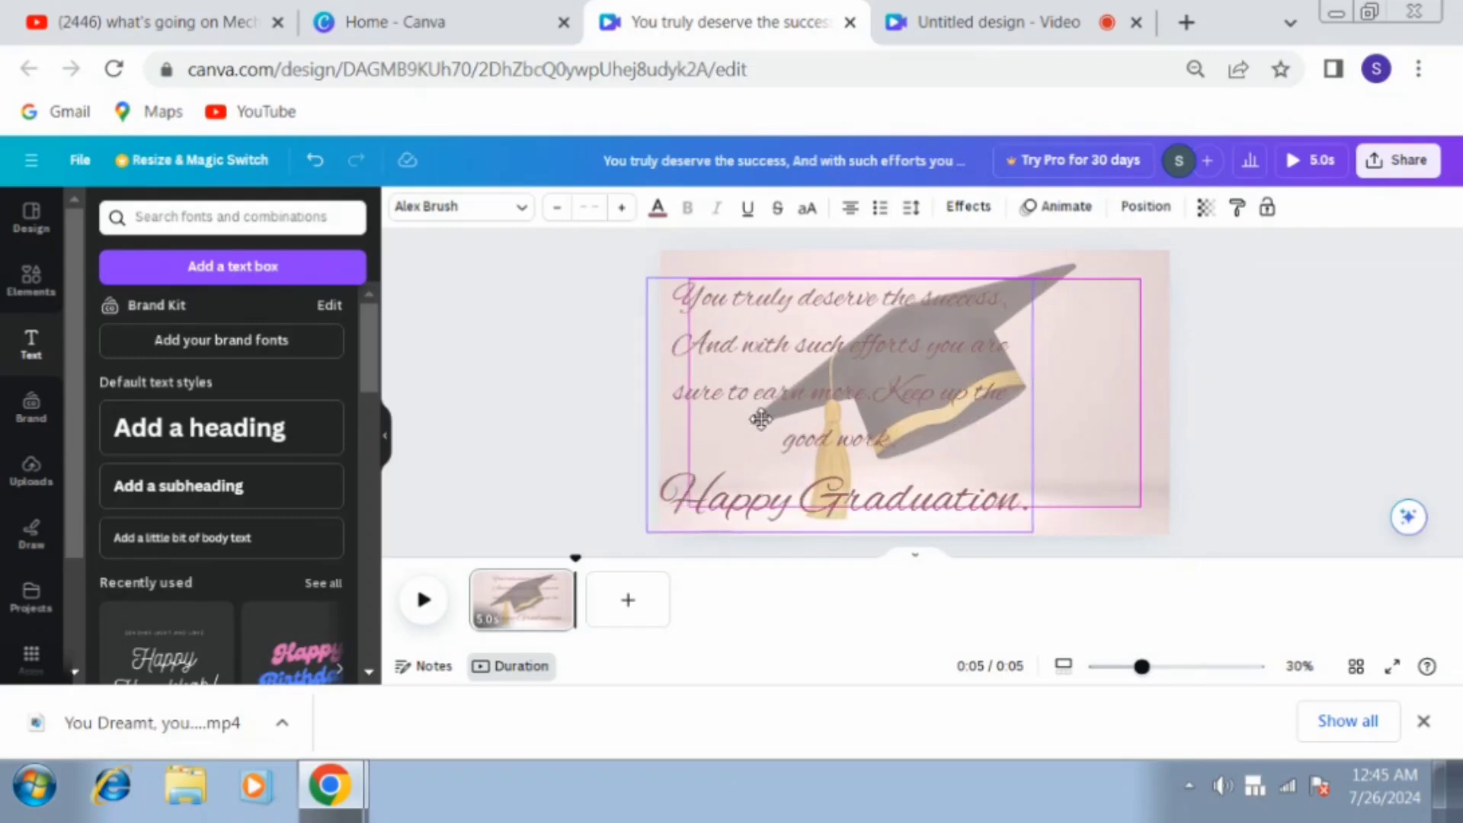
Set the graduation cap image's transparency to 20.
{"action": "left_click", "coordinate": [1065, 291]}
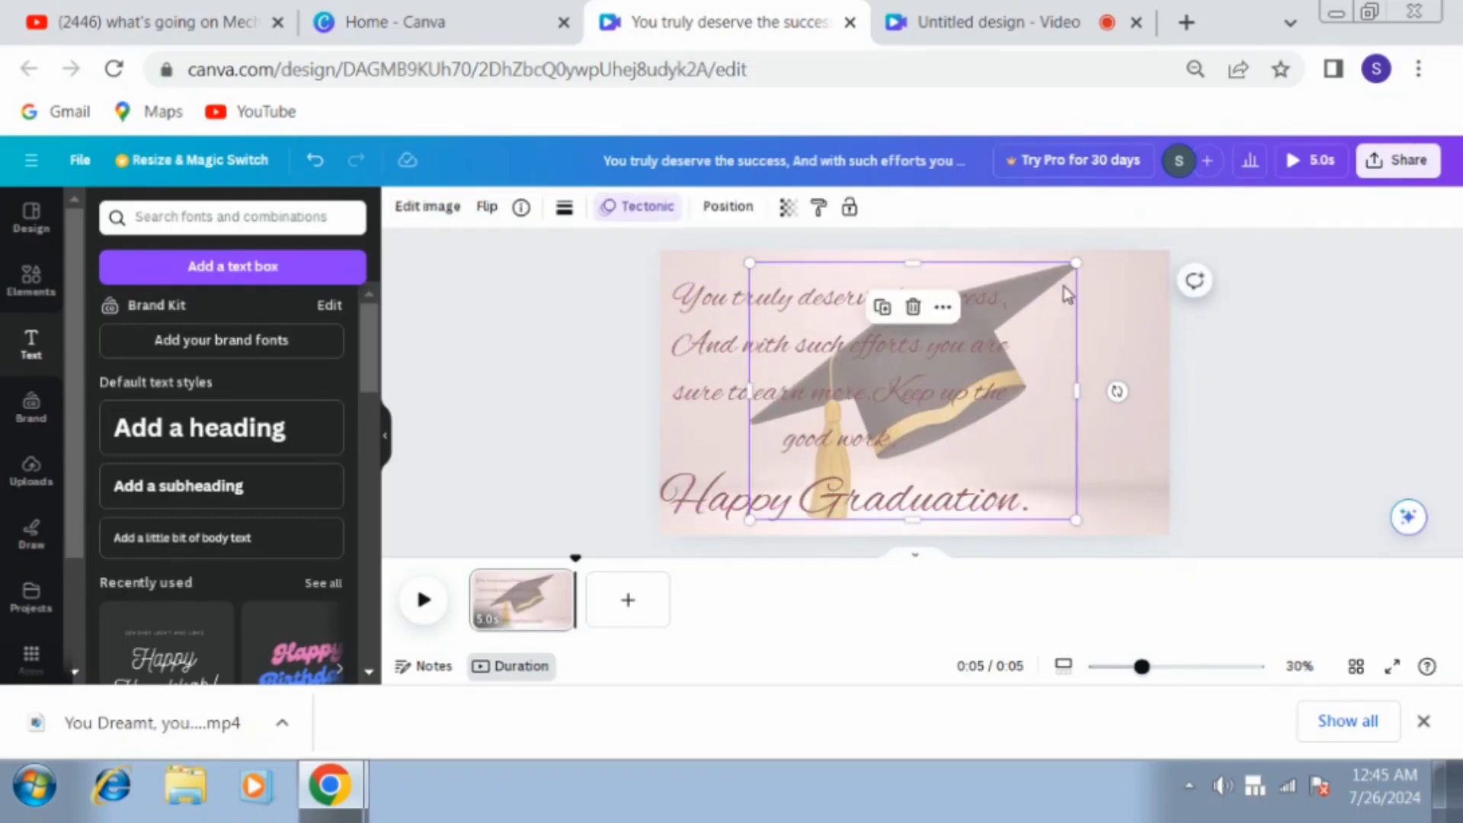
{"action": "left_click", "coordinate": [792, 209]}
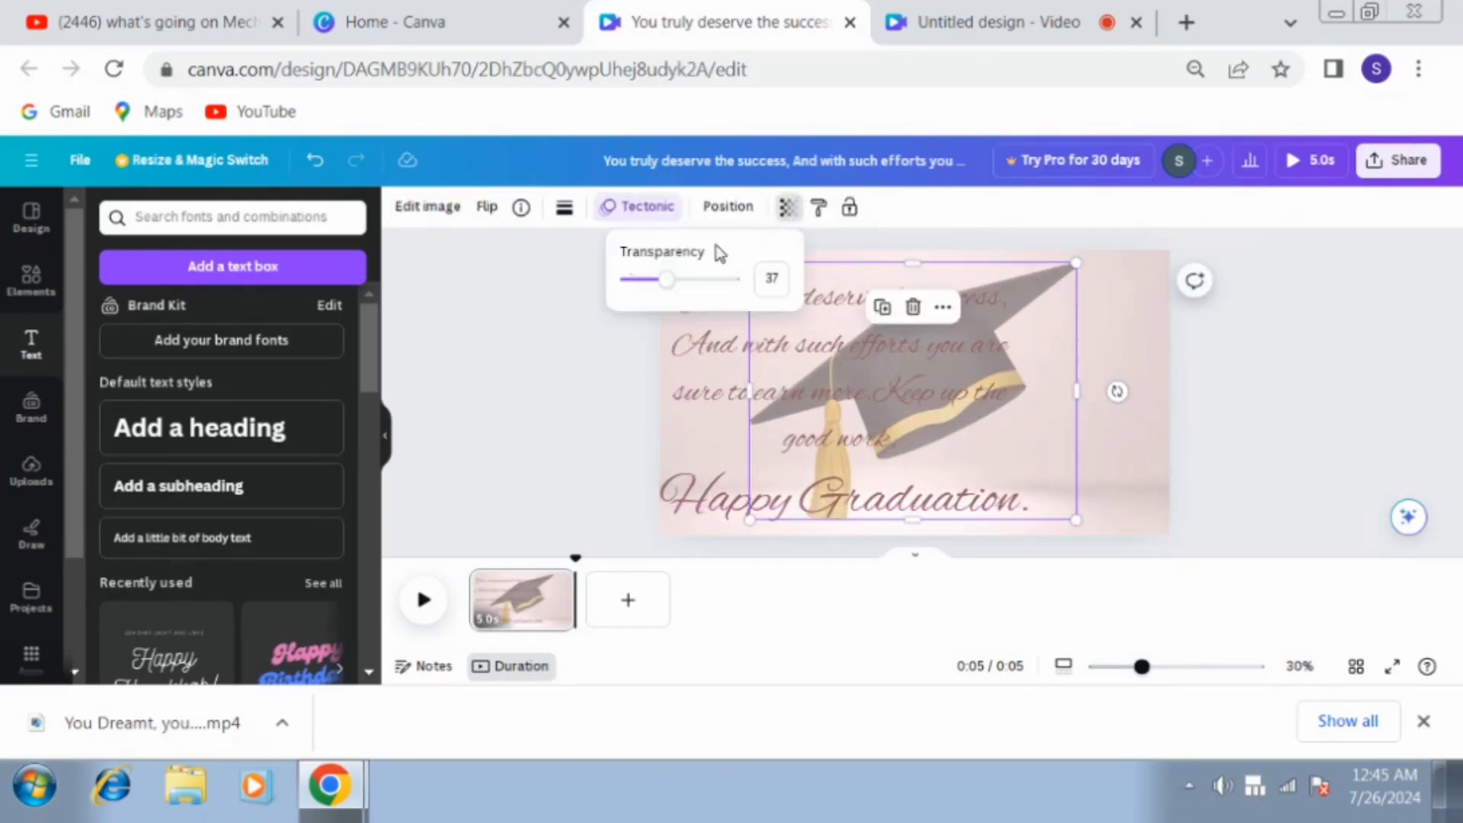
{"action": "left_click_drag", "start_coordinate": [653, 285], "coordinate": [648, 280]}
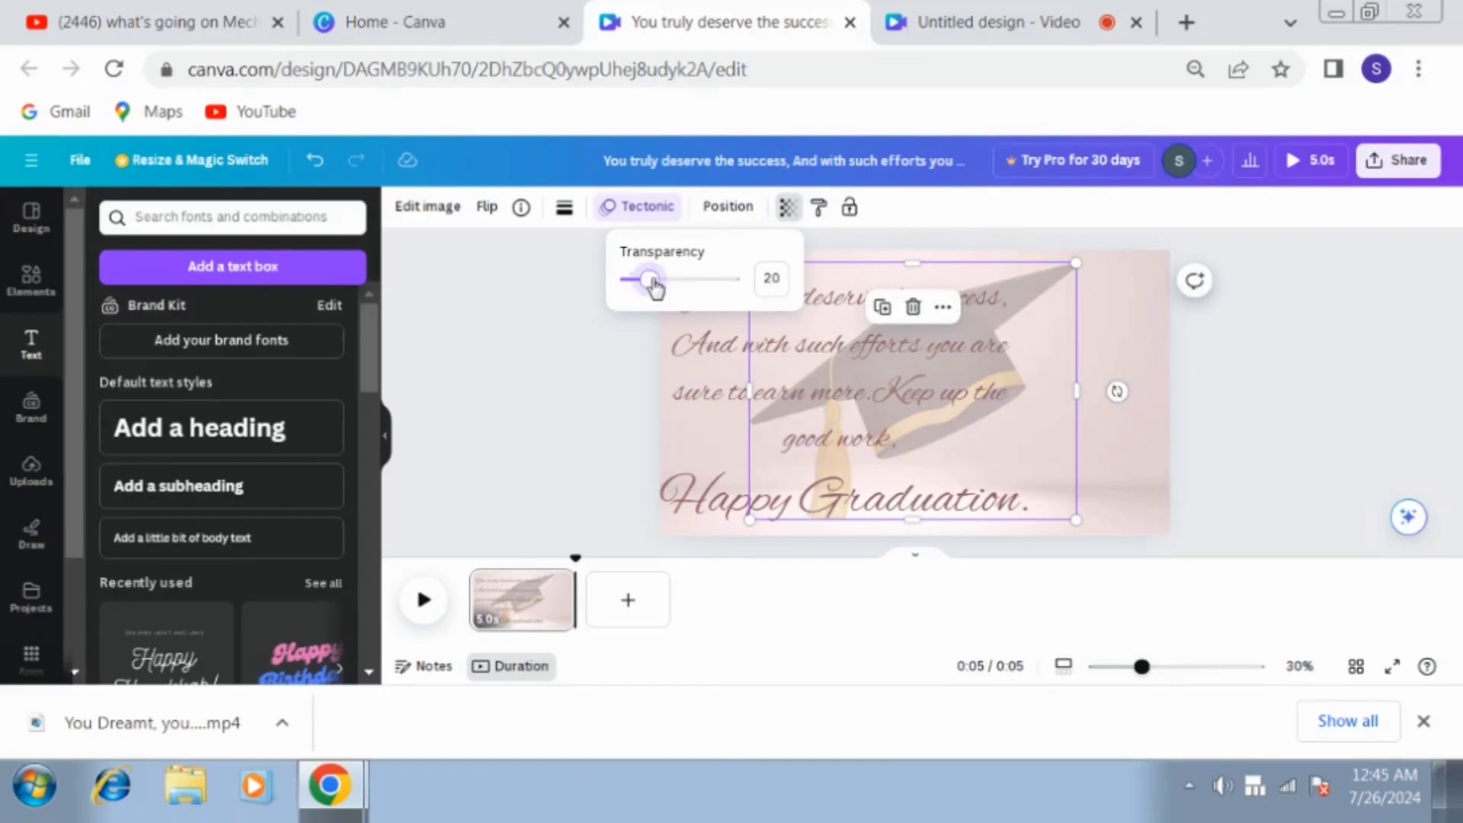
{"action": "left_click", "coordinate": [579, 371]}
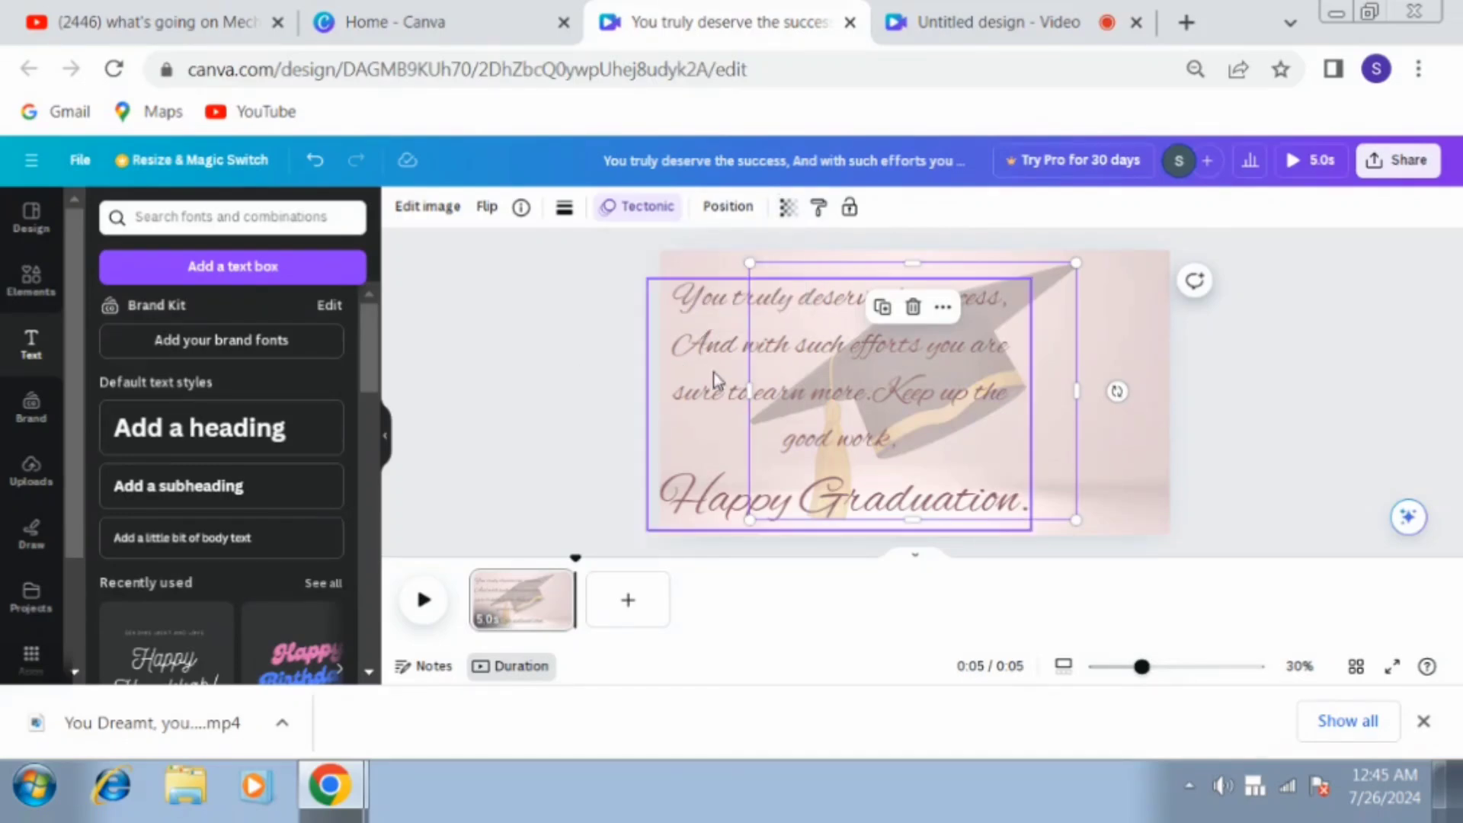
Move the message to the centre of the page over the cap and recolour its text to dark red #901C30.
{"action": "left_click_drag", "start_coordinate": [713, 372], "coordinate": [792, 357]}
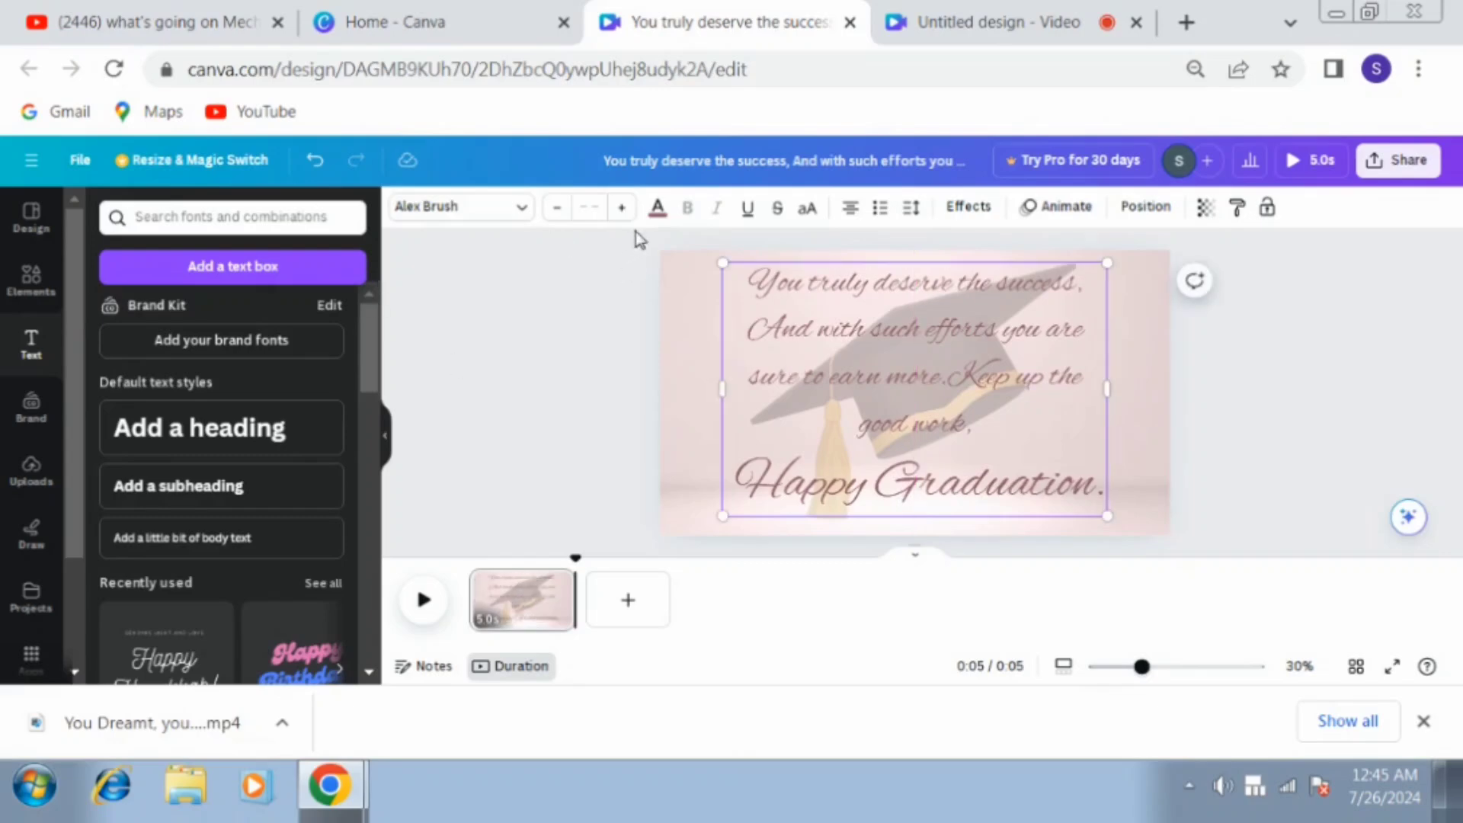
{"action": "left_click", "coordinate": [657, 208]}
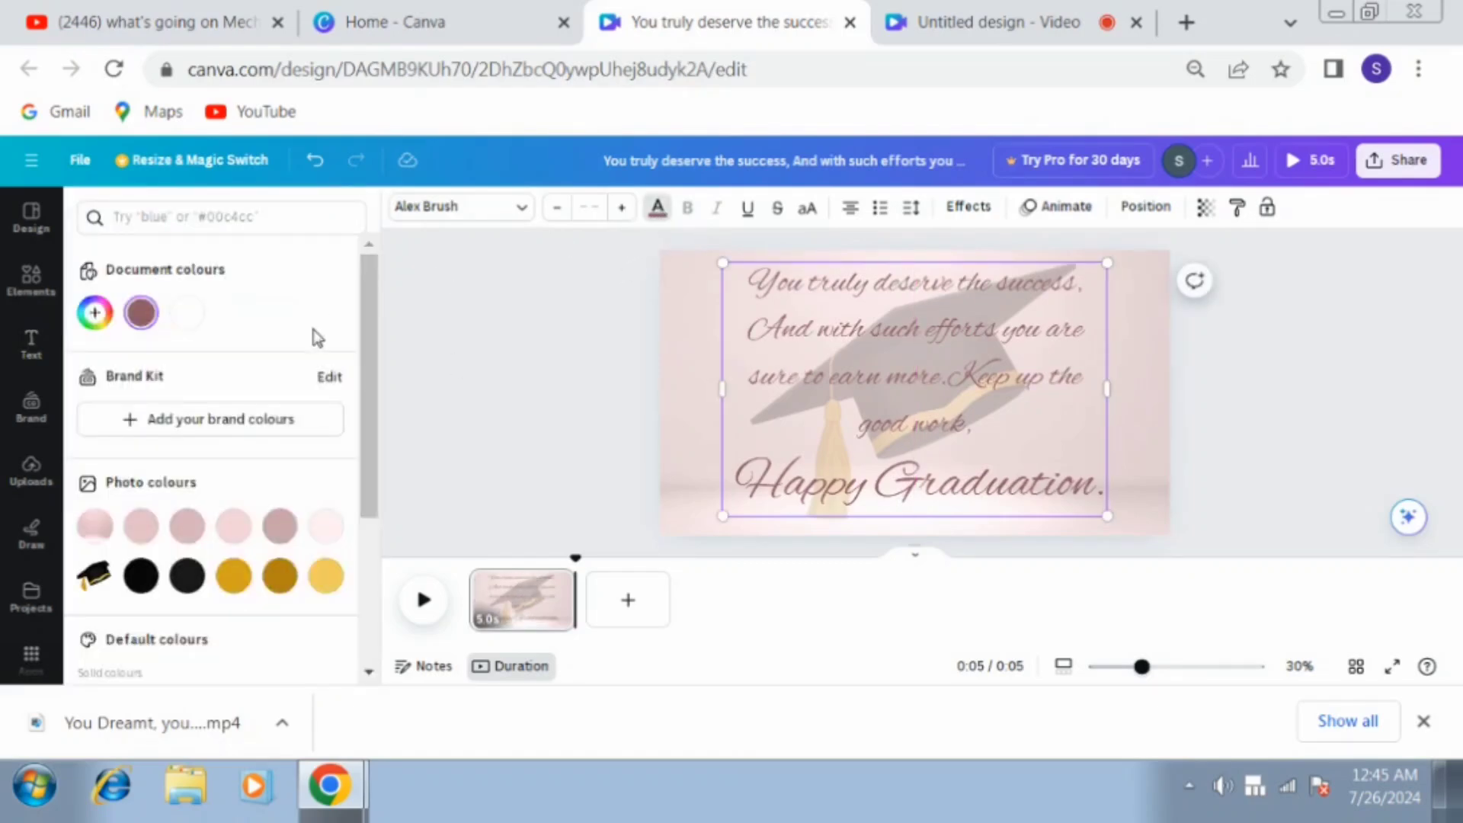
{"action": "left_click", "coordinate": [94, 312]}
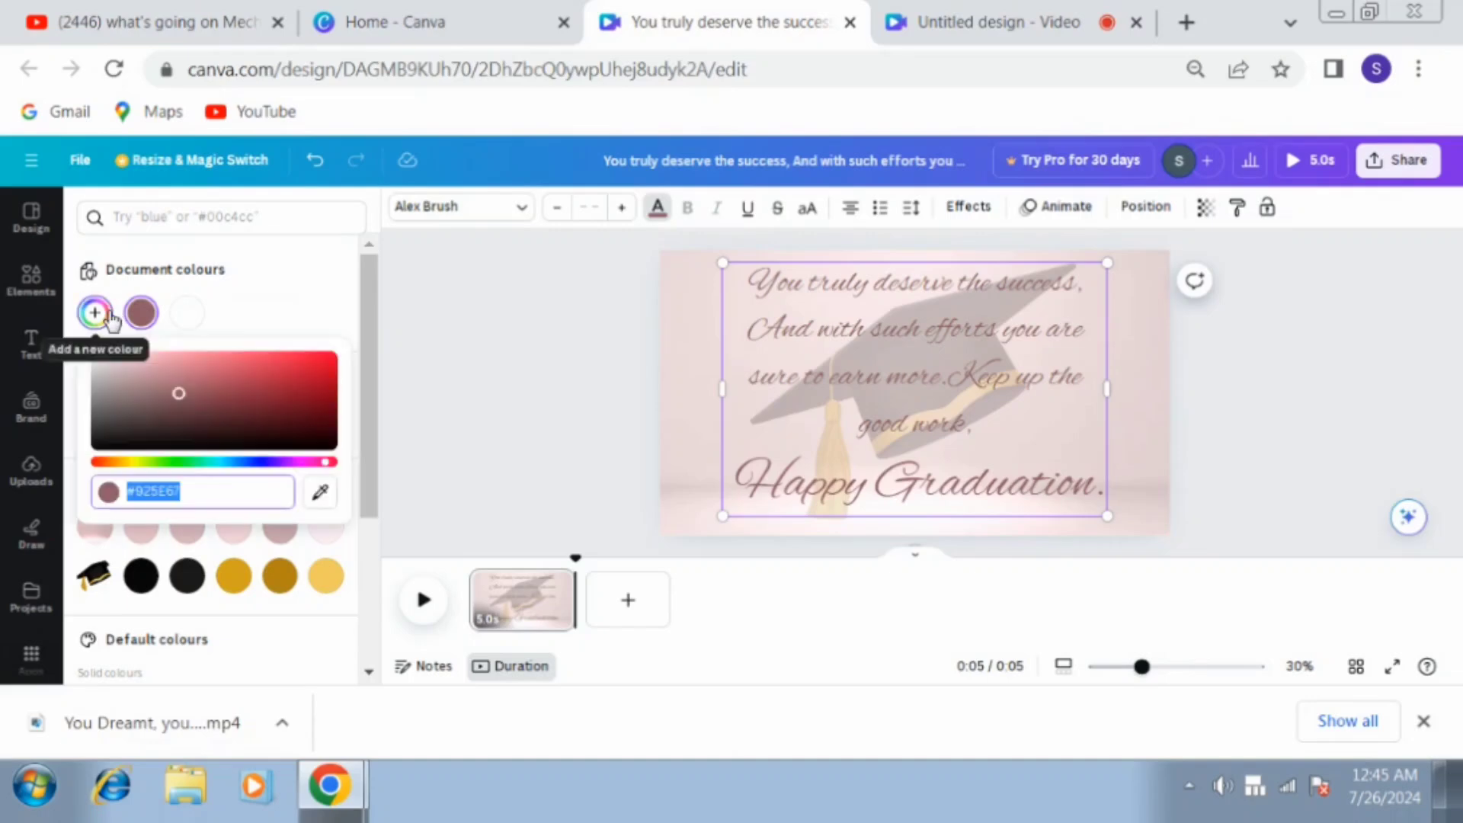
{"action": "left_click", "coordinate": [198, 393]}
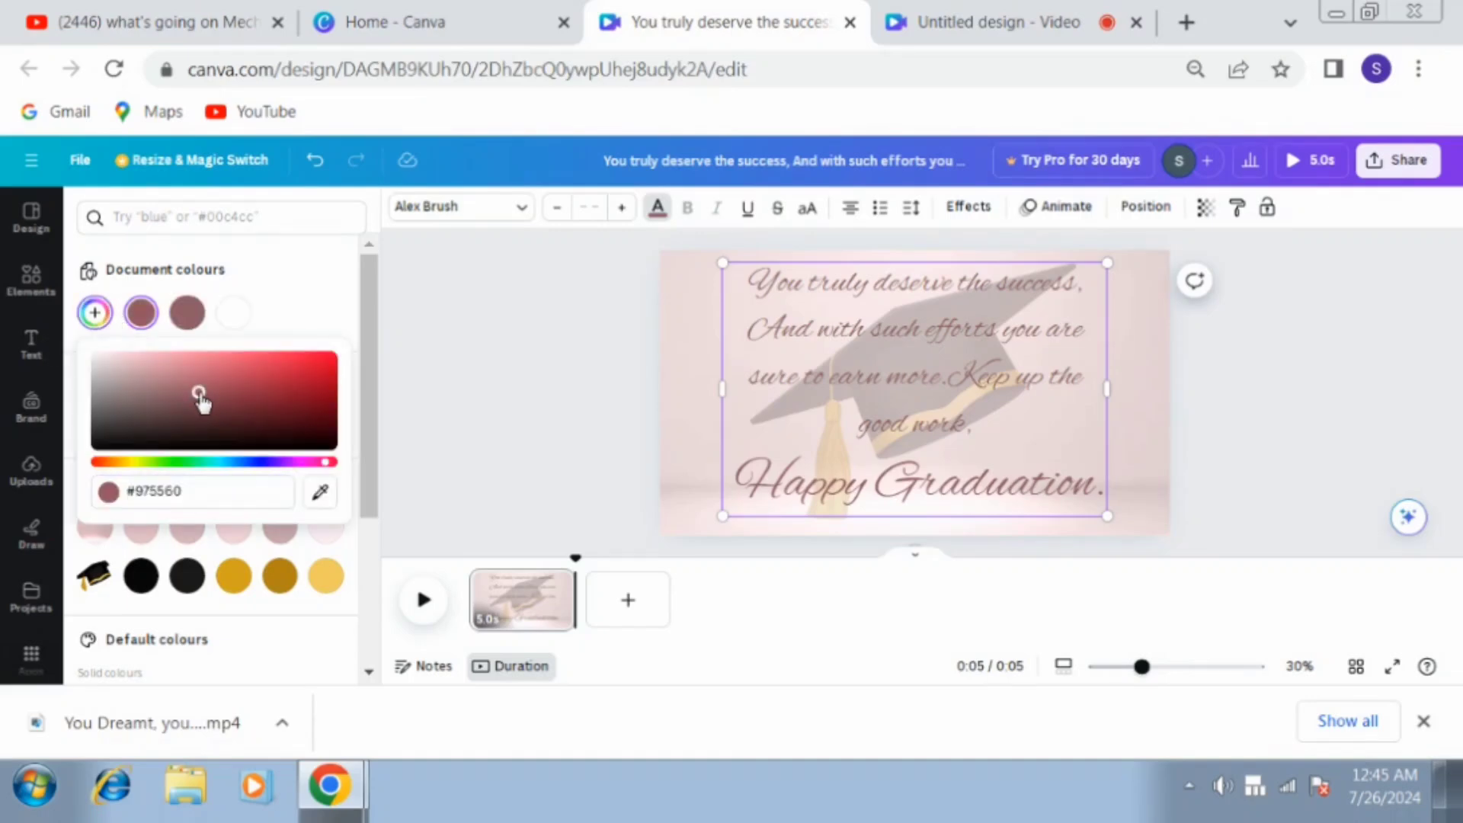
{"action": "left_click_drag", "start_coordinate": [198, 392], "coordinate": [215, 396]}
{"action": "left_click", "coordinate": [229, 393]}
{"action": "left_click", "coordinate": [242, 393]}
{"action": "left_click", "coordinate": [258, 390]}
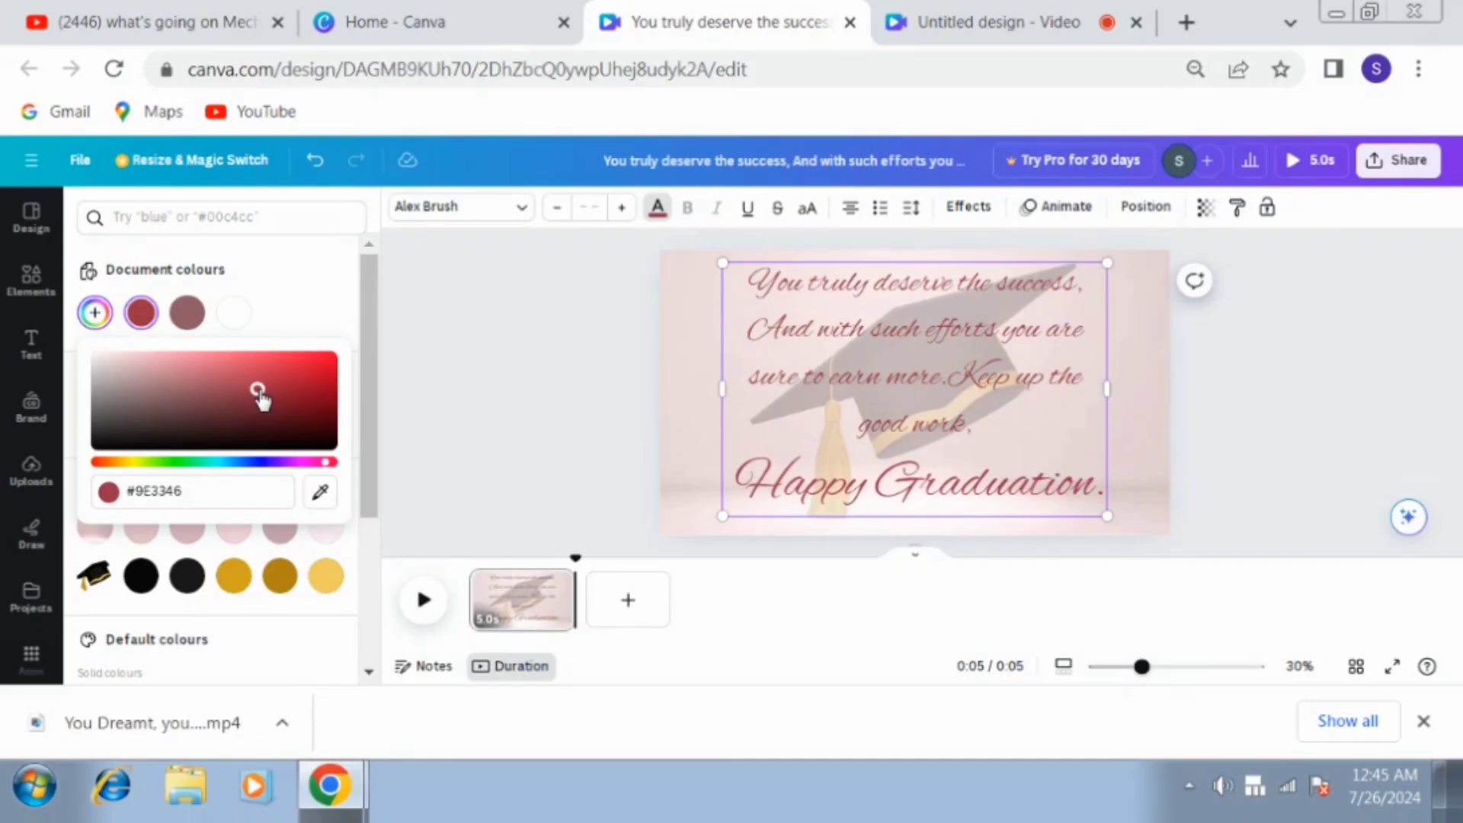
{"action": "left_click", "coordinate": [276, 390]}
{"action": "left_click", "coordinate": [290, 395]}
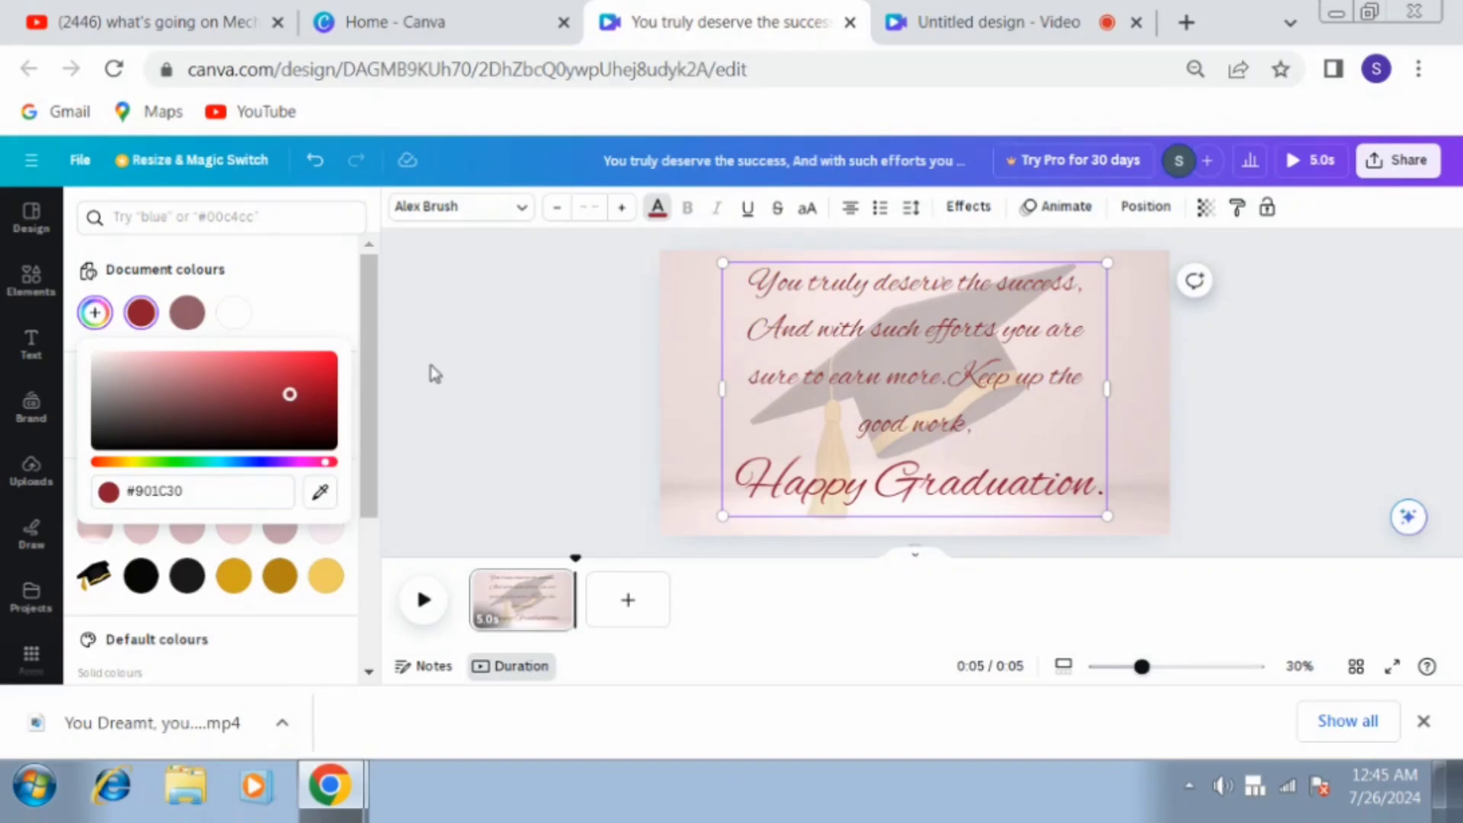
{"action": "left_click", "coordinate": [480, 376]}
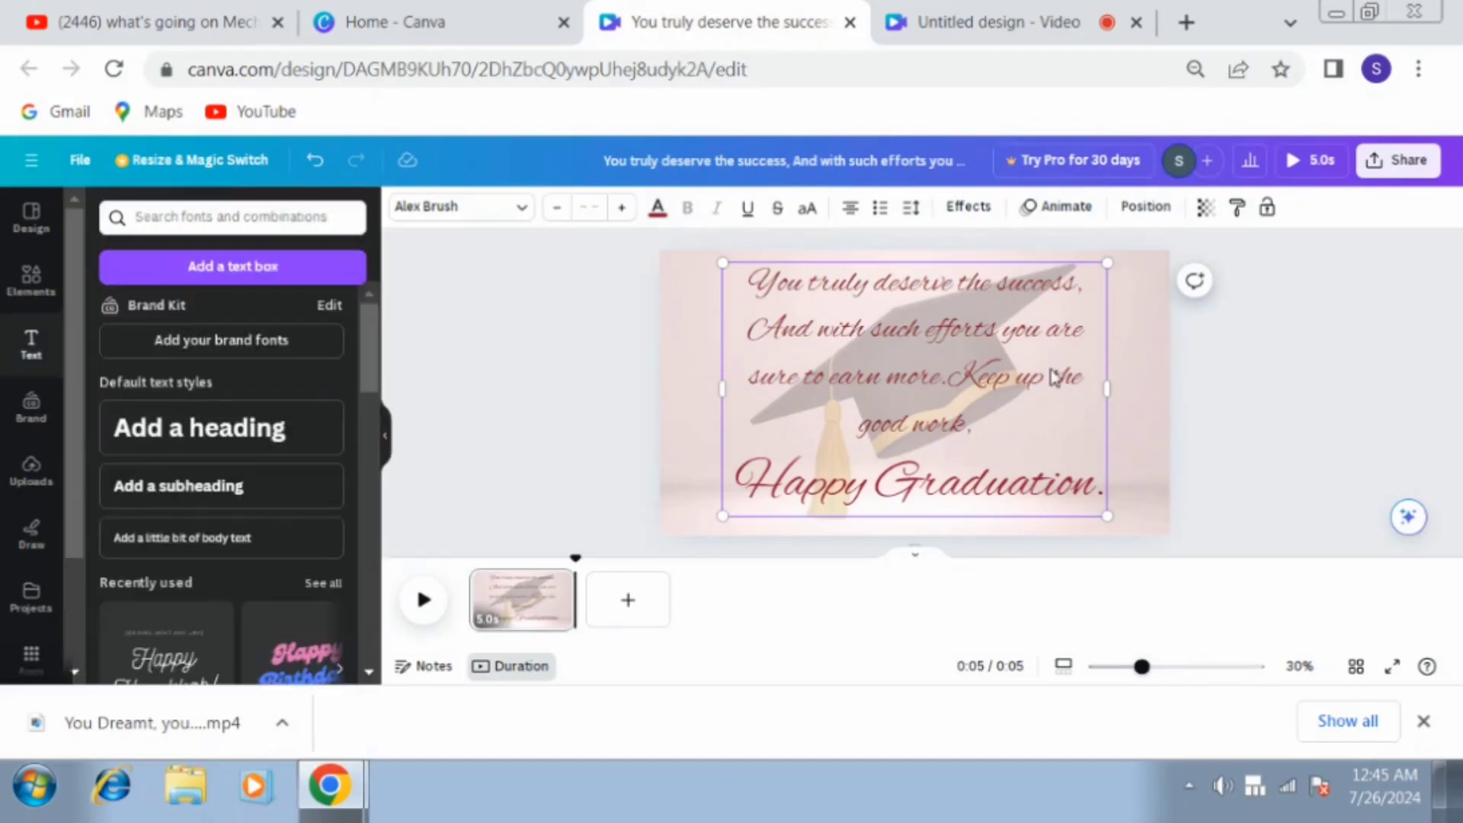
Download the finished design as an MP4 video in 1080p (HD) quality.
{"action": "left_click", "coordinate": [1400, 169]}
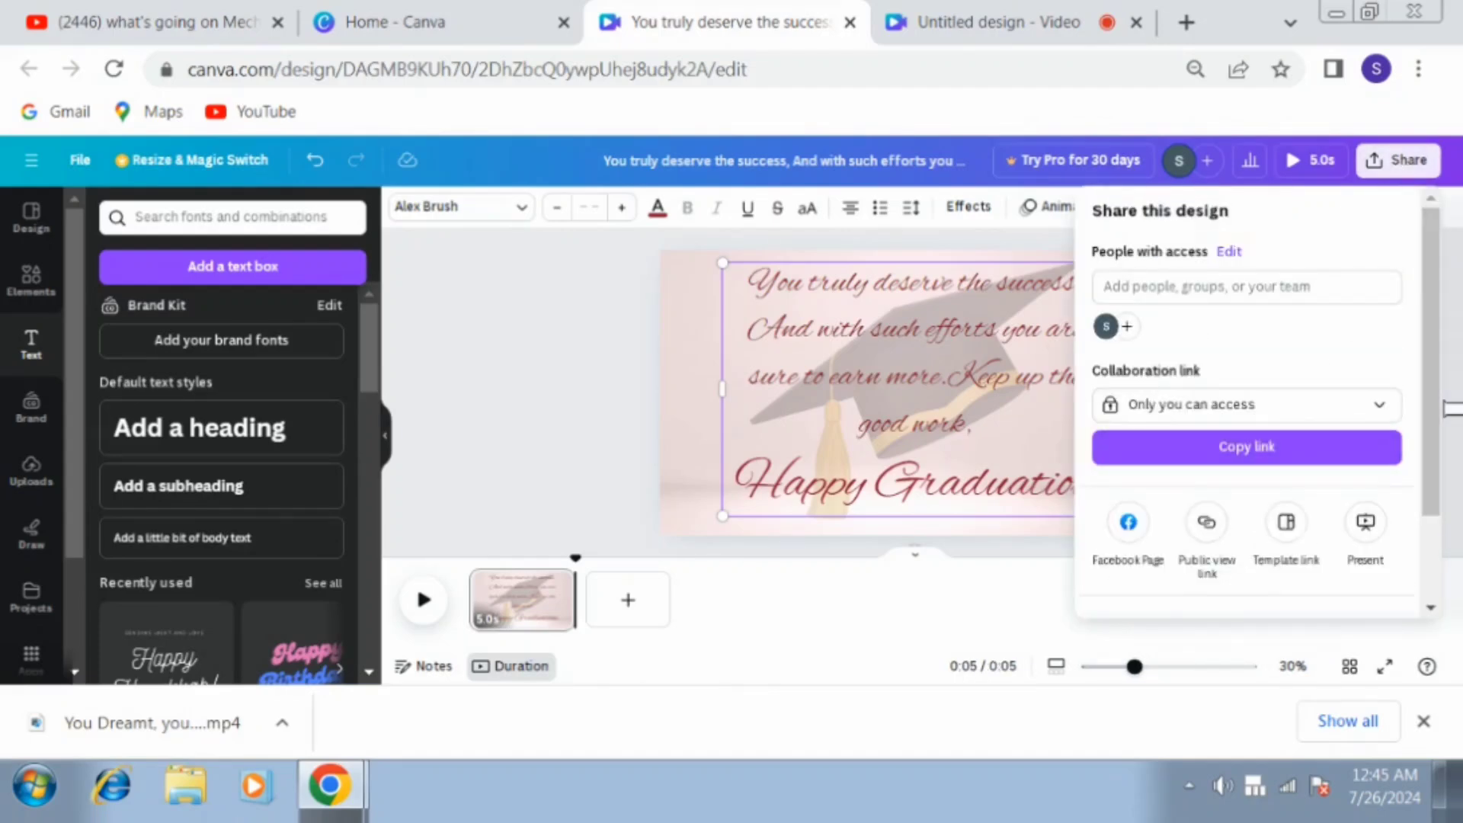
{"action": "left_click_drag", "start_coordinate": [1431, 406], "coordinate": [1431, 490]}
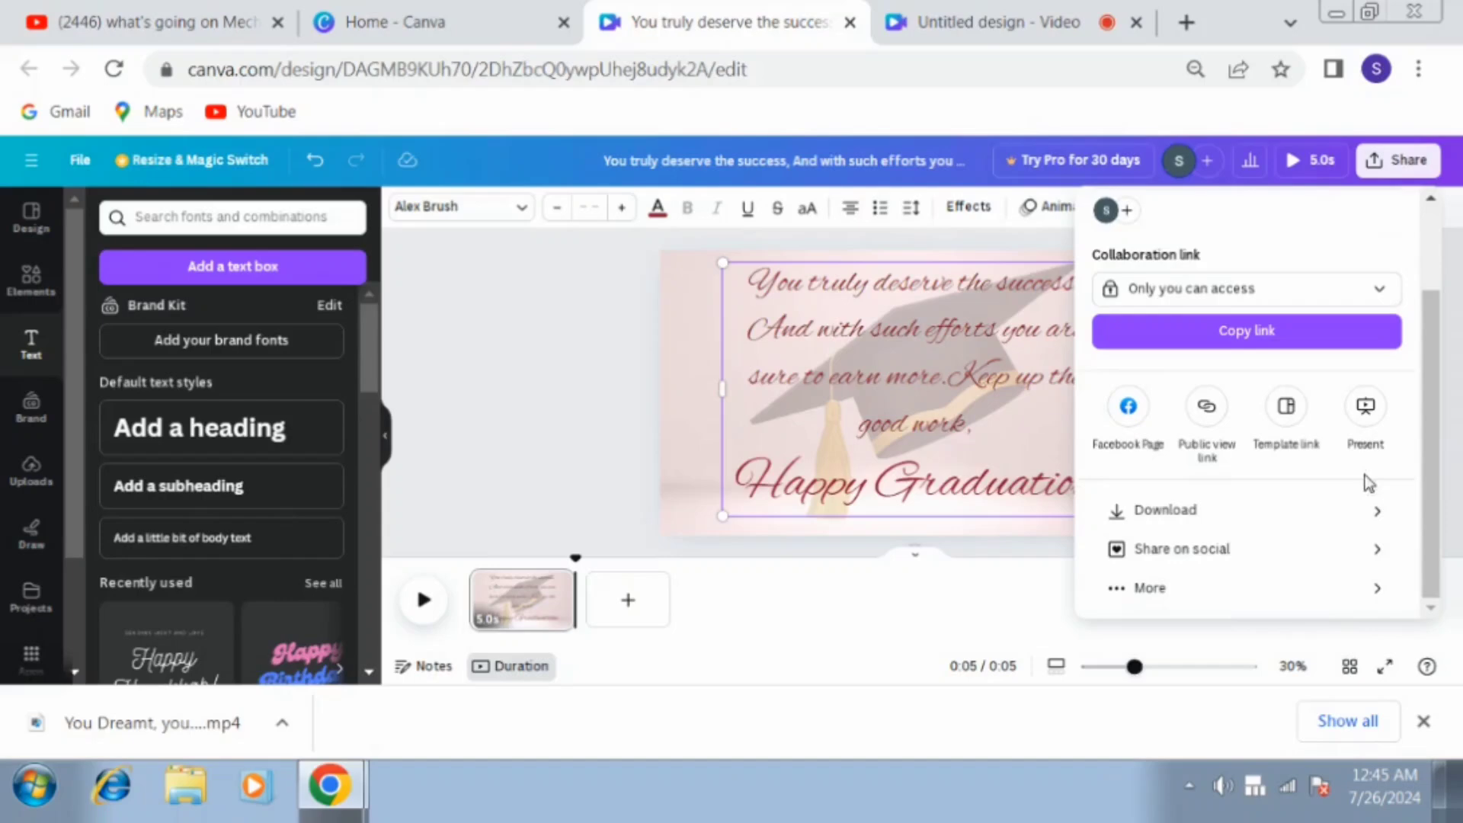
{"action": "left_click", "coordinate": [1265, 514]}
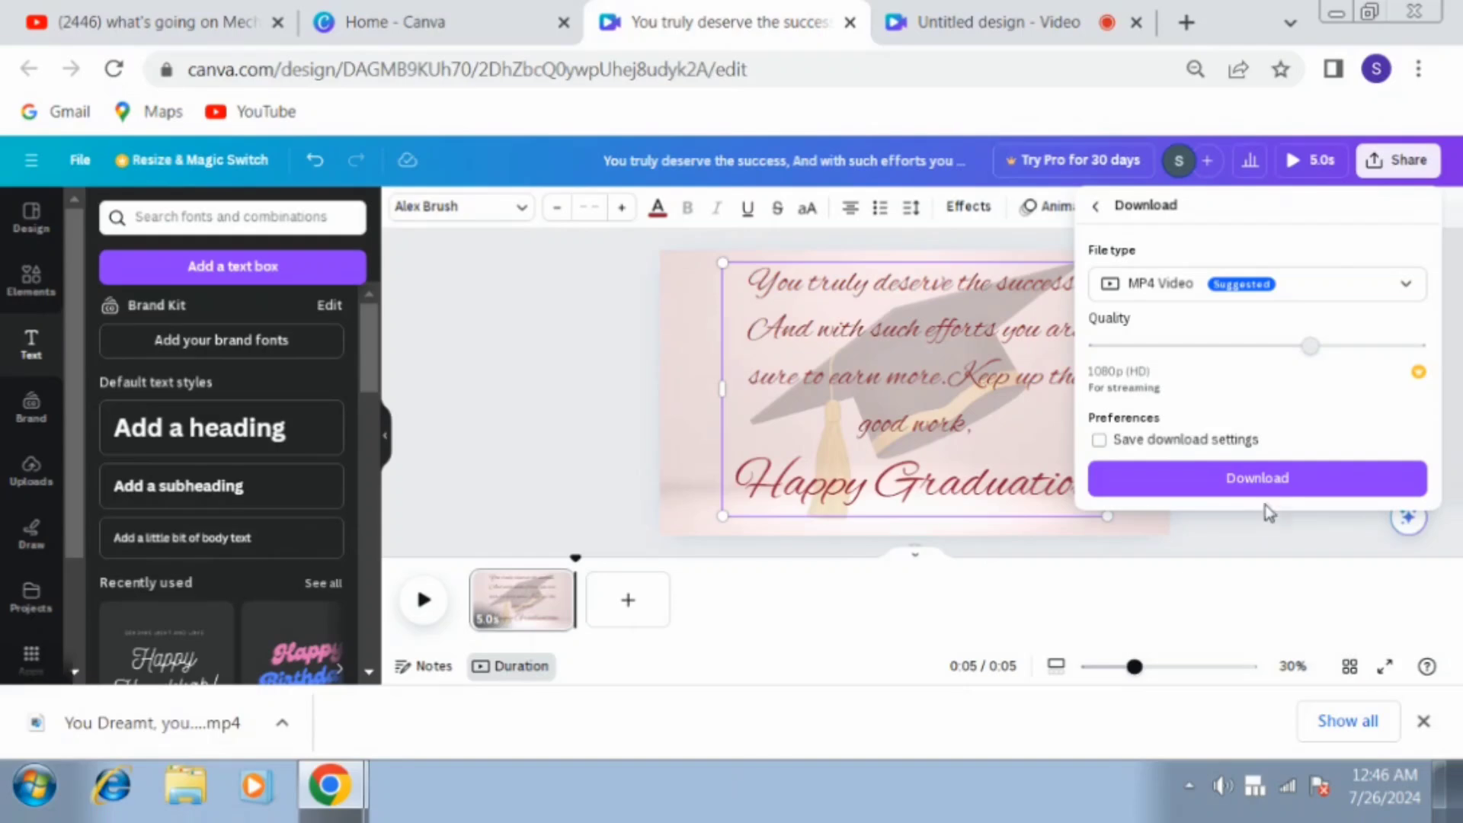
{"action": "left_click", "coordinate": [1267, 485]}
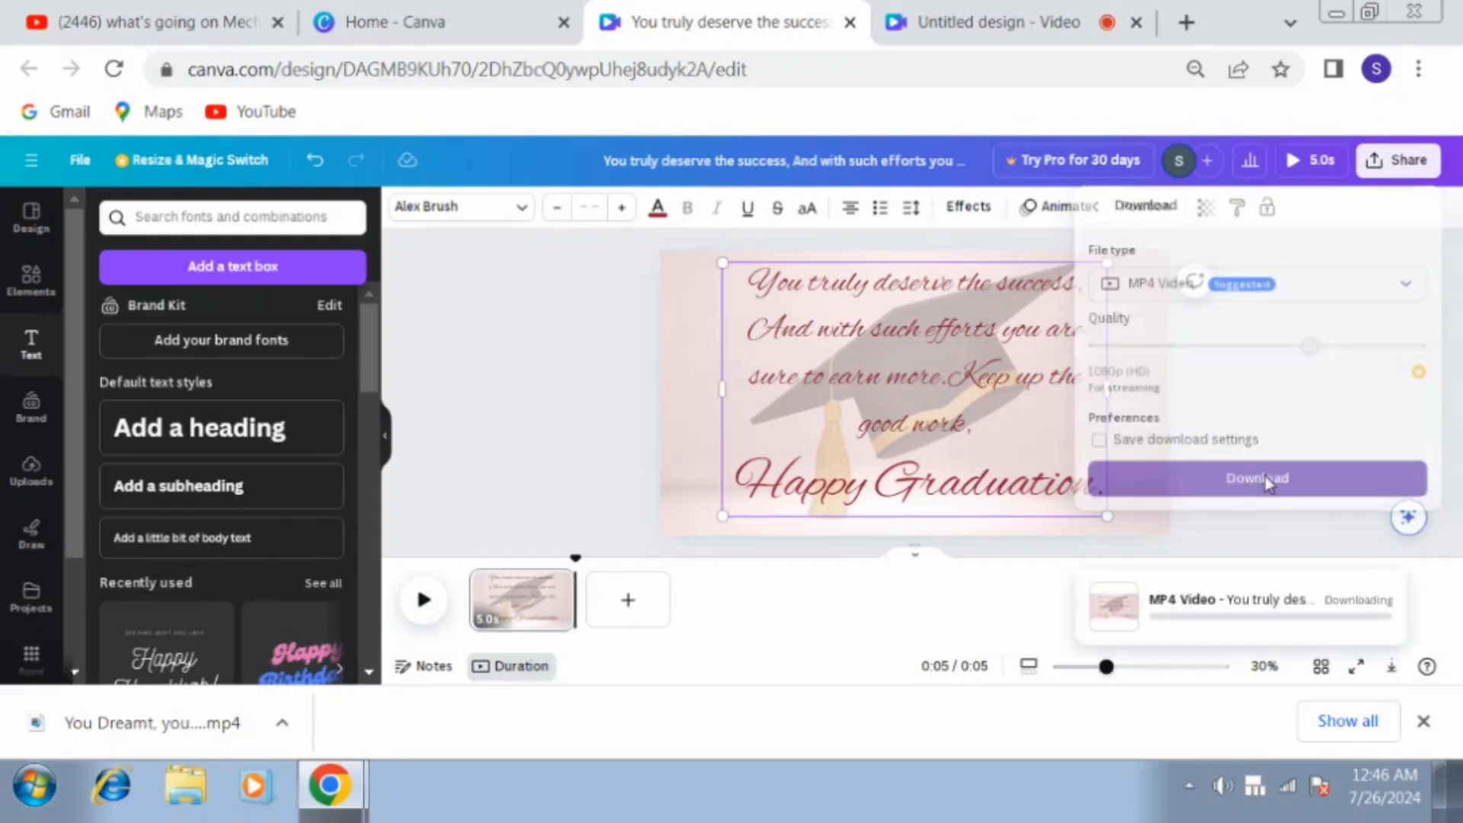